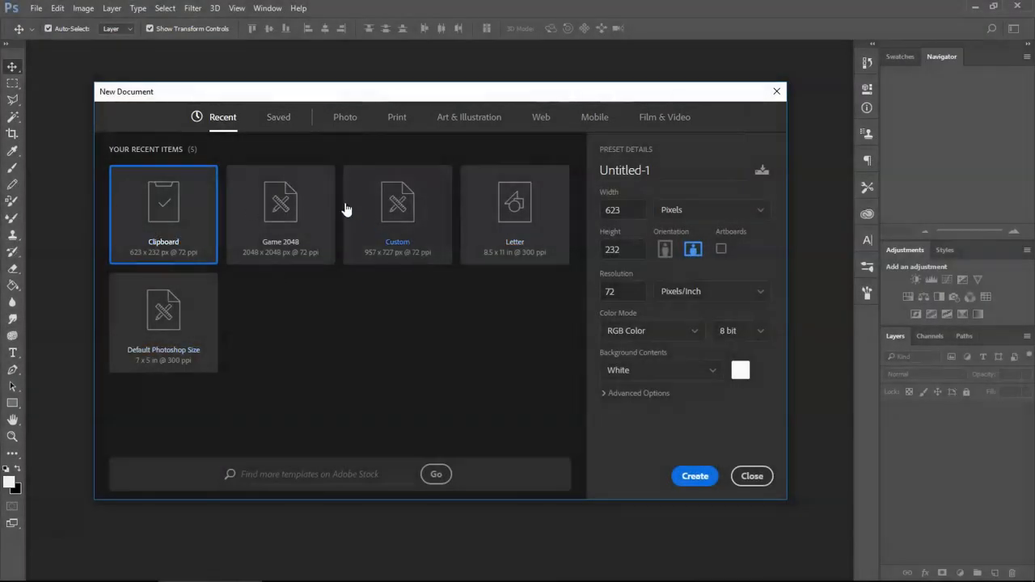
Browse the new-document preset categories, including Saved, Photo, Print, Art & Illustration, Mobile and Film & Video
{"action": "left_click", "coordinate": [278, 120]}
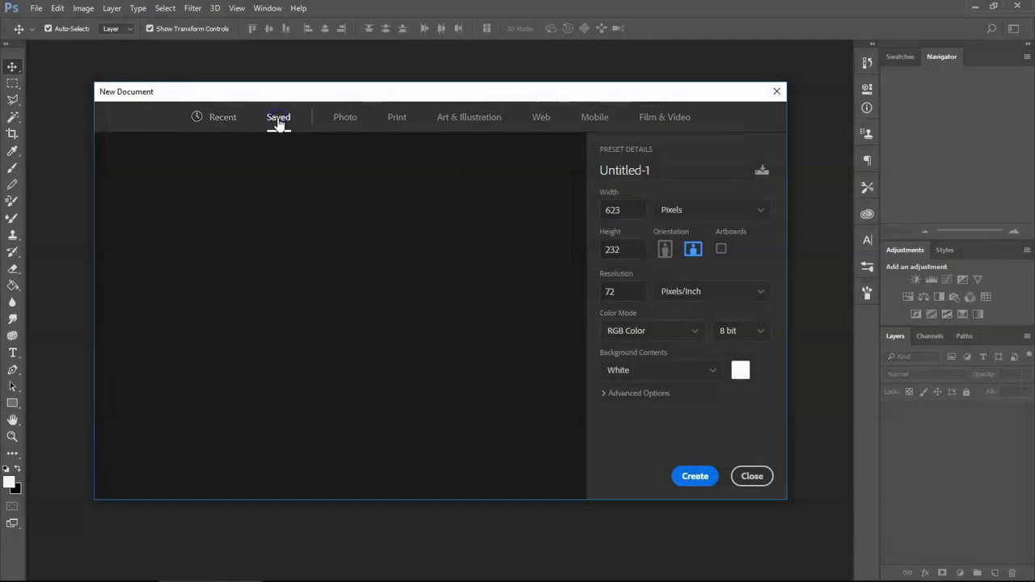
{"action": "left_click", "coordinate": [348, 123]}
{"action": "left_click", "coordinate": [397, 121]}
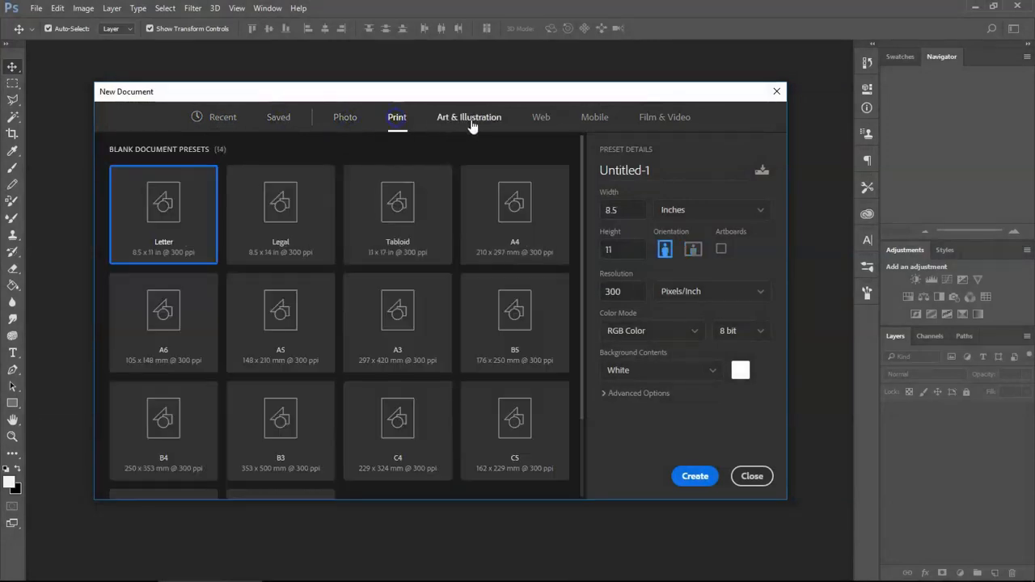
{"action": "left_click", "coordinate": [473, 123]}
{"action": "left_click", "coordinate": [601, 123]}
{"action": "left_click", "coordinate": [659, 123]}
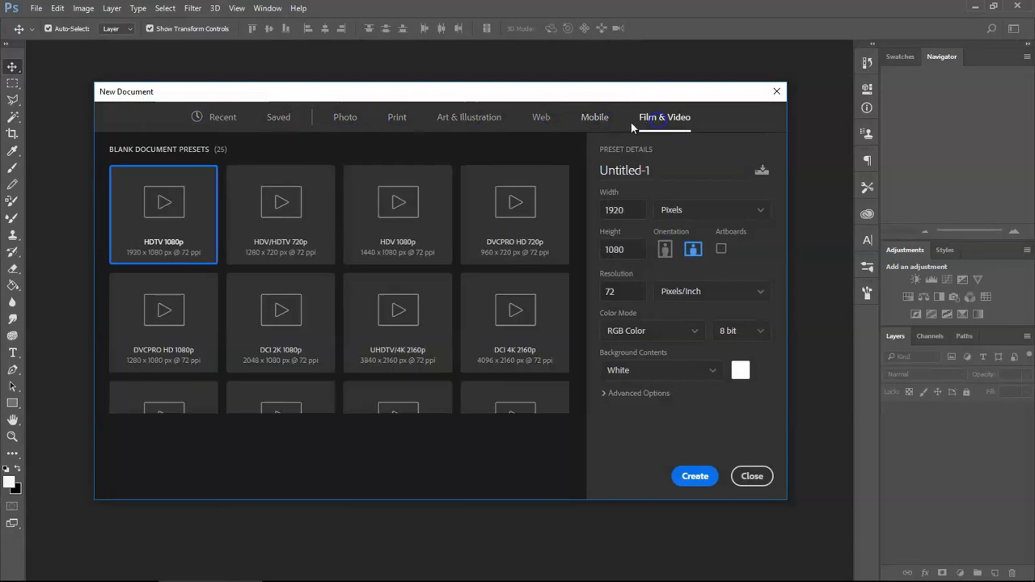
{"action": "left_click", "coordinate": [350, 118]}
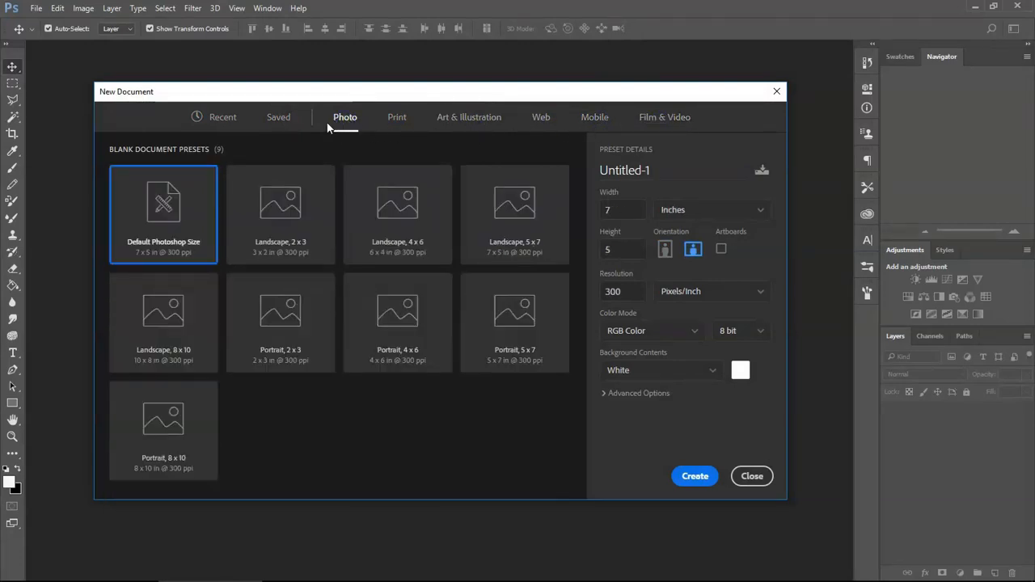
Starting from the Art & Illustration presets, set up a 1024 × 1024 pixel document in portrait orientation at 72 pixels/inch
{"action": "left_click", "coordinate": [475, 127]}
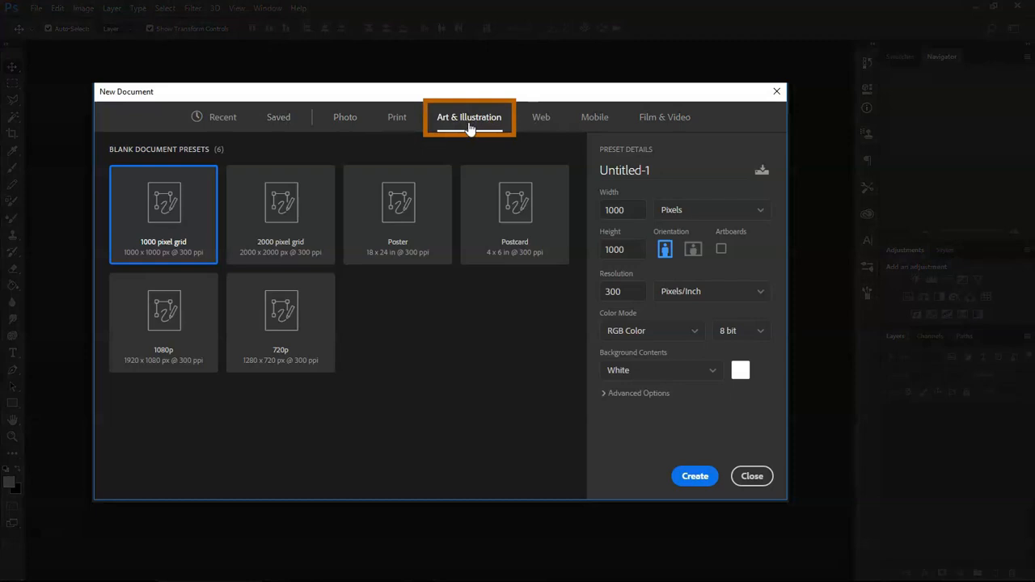
{"action": "left_click_drag", "start_coordinate": [663, 170], "coordinate": [608, 174]}
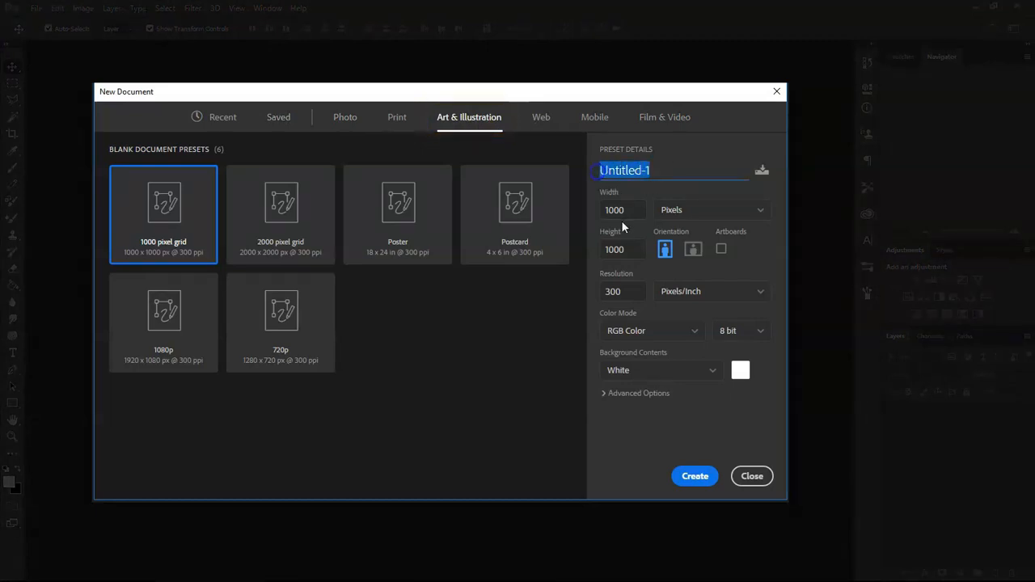
{"action": "key", "text": "Tab"}
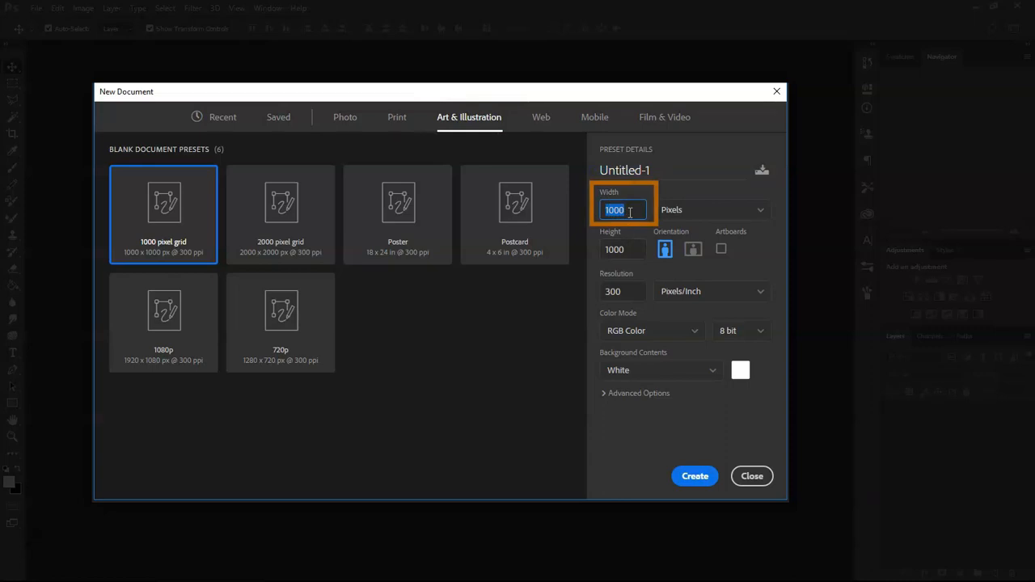
{"action": "type", "text": "1024"}
{"action": "key", "text": "Tab"}
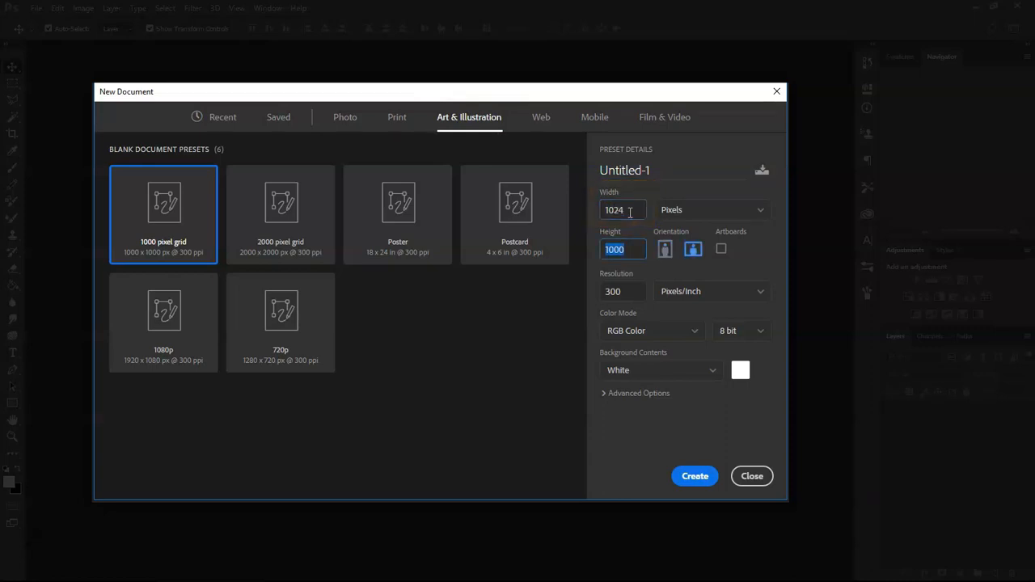
{"action": "type", "text": "1024"}
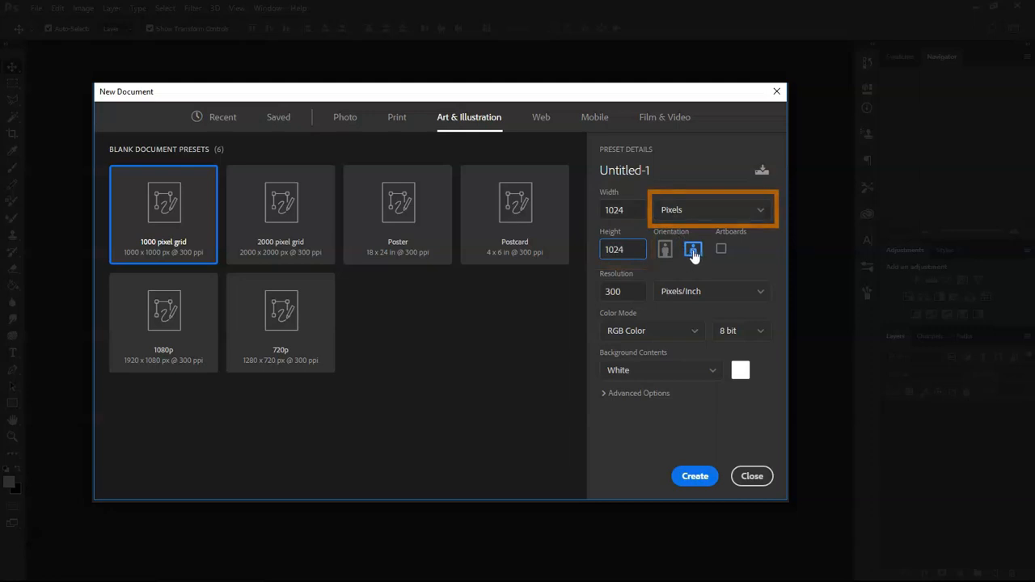
{"action": "left_click", "coordinate": [665, 249]}
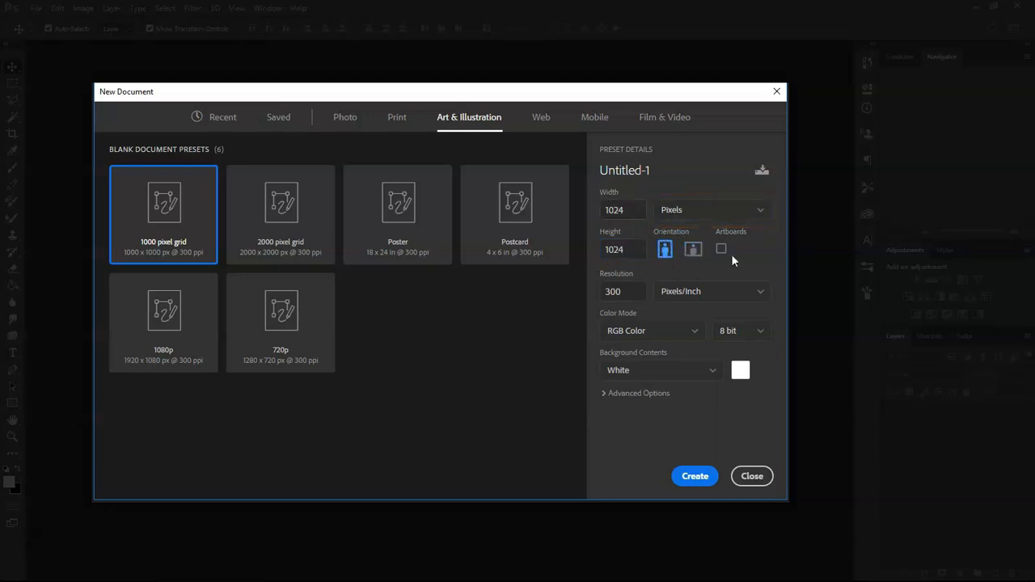
{"action": "left_click", "coordinate": [620, 291]}
{"action": "type", "text": "72"}
Save the current document settings as a preset named "Game 1024"
{"action": "left_click", "coordinate": [762, 172]}
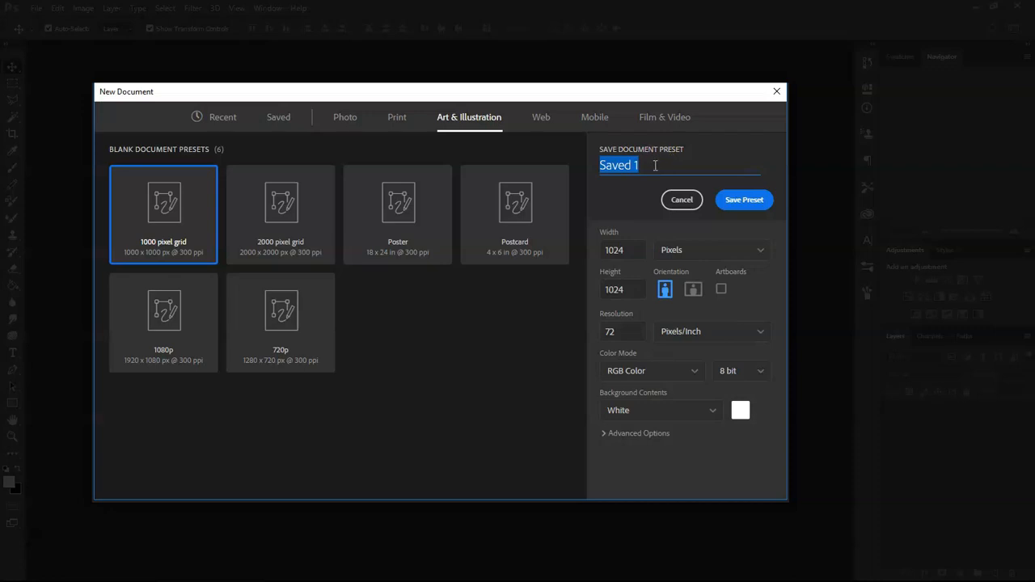
{"action": "type", "text": "Game"}
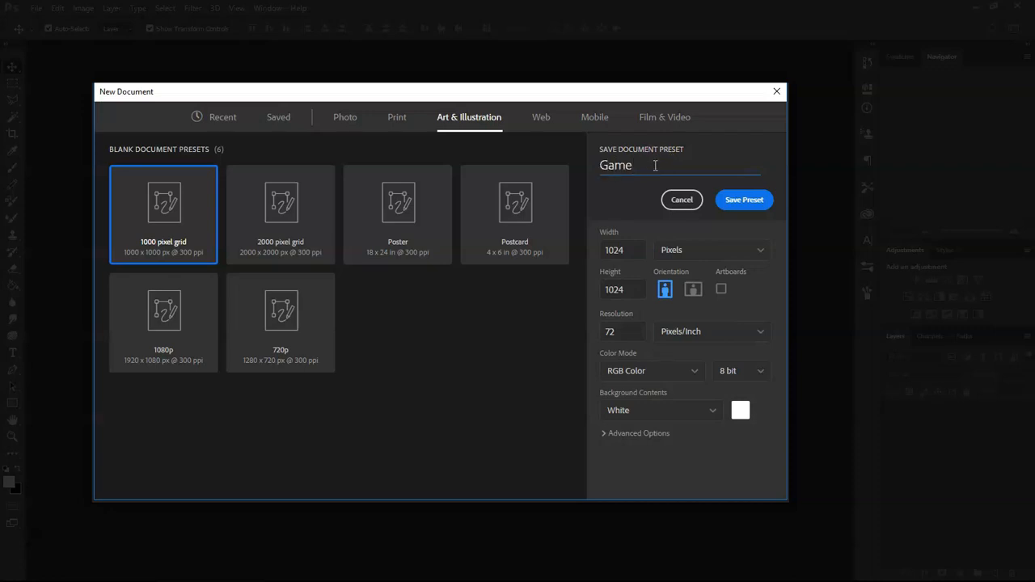
{"action": "type", "text": " 1024"}
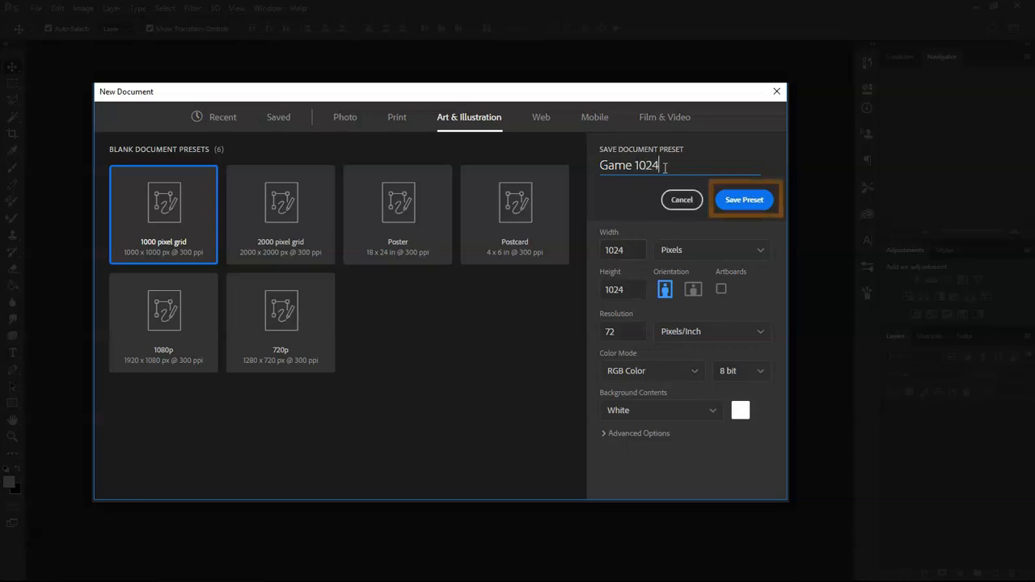
{"action": "left_click", "coordinate": [739, 202]}
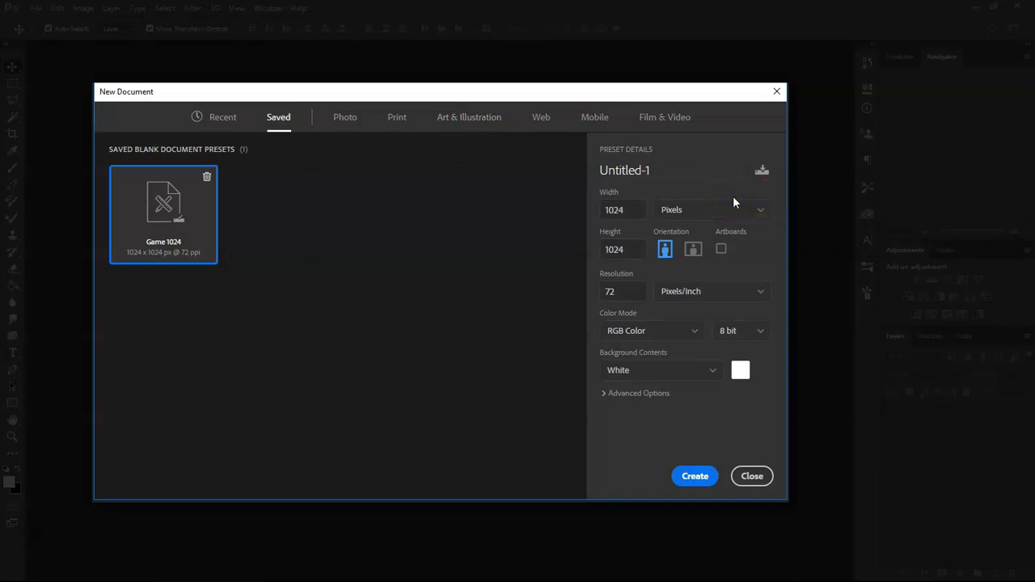
Set the document size to 2048 × 2048 pixels and save it as a preset named "Game 2048"
{"action": "double_click", "coordinate": [621, 209]}
{"action": "type", "text": "2048"}
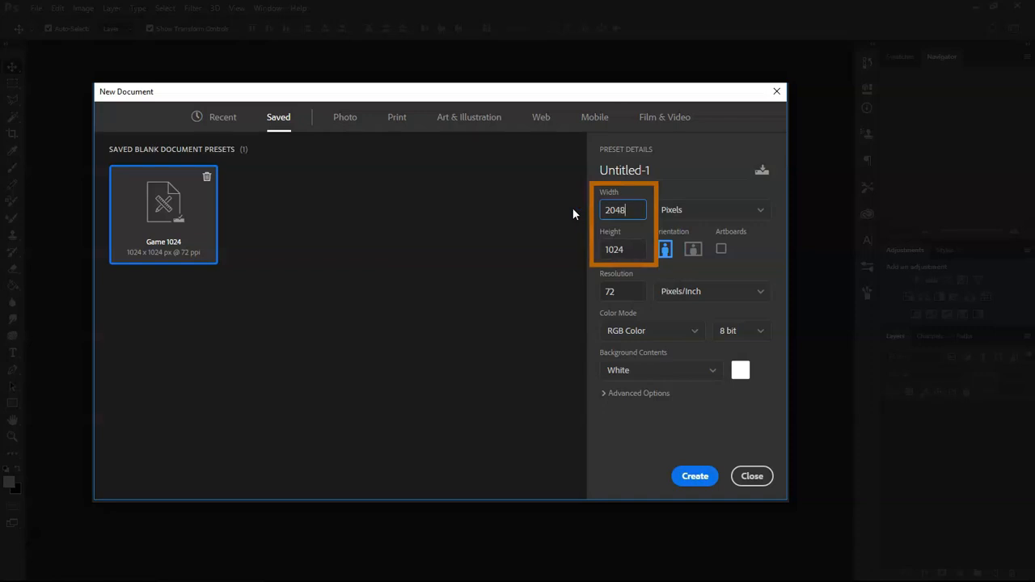
{"action": "key", "text": "Tab"}
{"action": "type", "text": "2048"}
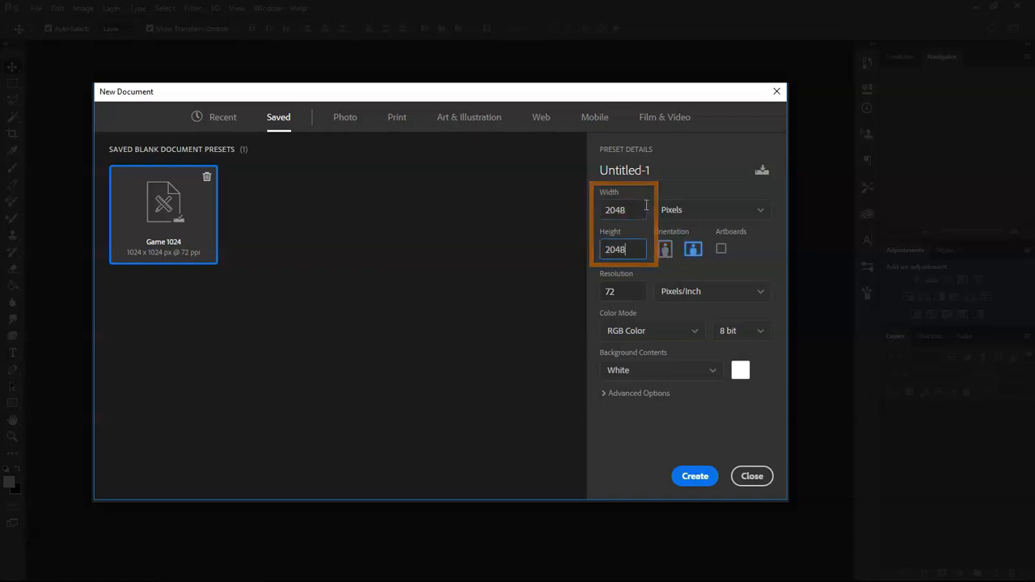
{"action": "left_click", "coordinate": [762, 170]}
{"action": "type", "text": "G"}
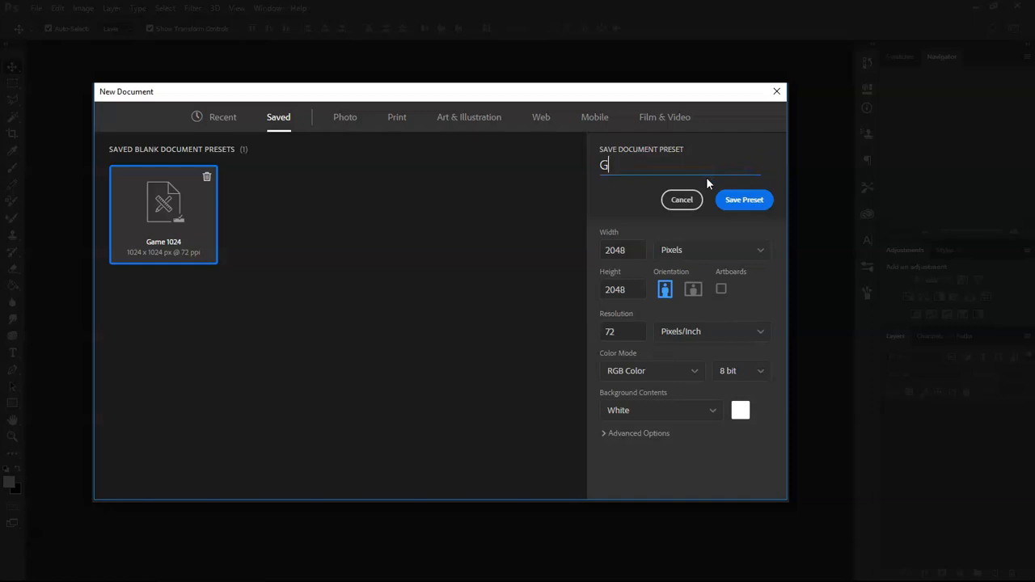
{"action": "type", "text": "ame 2048"}
{"action": "left_click", "coordinate": [744, 206]}
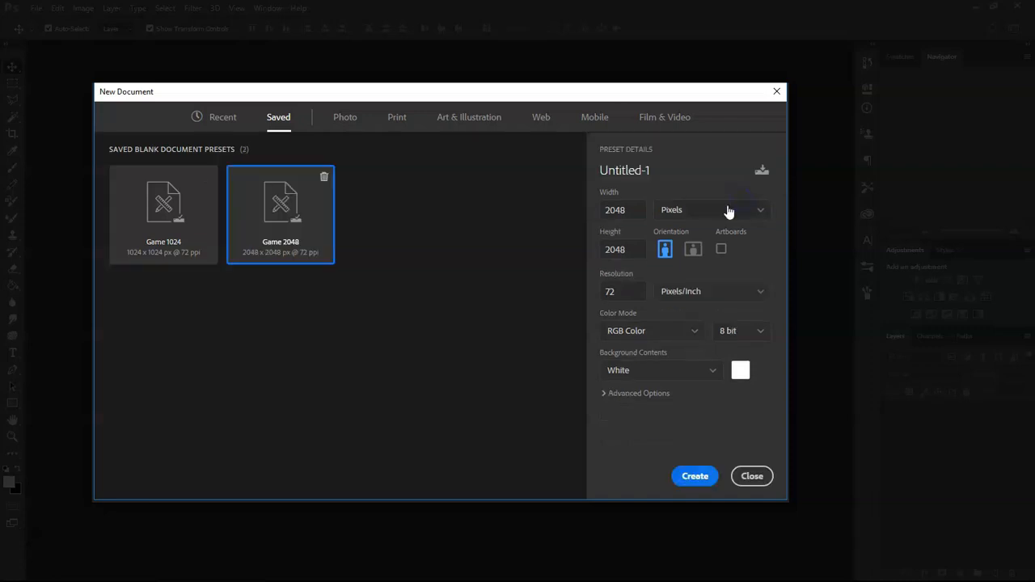
Set the document size to 4096 × 4096 pixels and save it as a preset named "Game 4096"
{"action": "left_click", "coordinate": [635, 211]}
{"action": "type", "text": "4"}
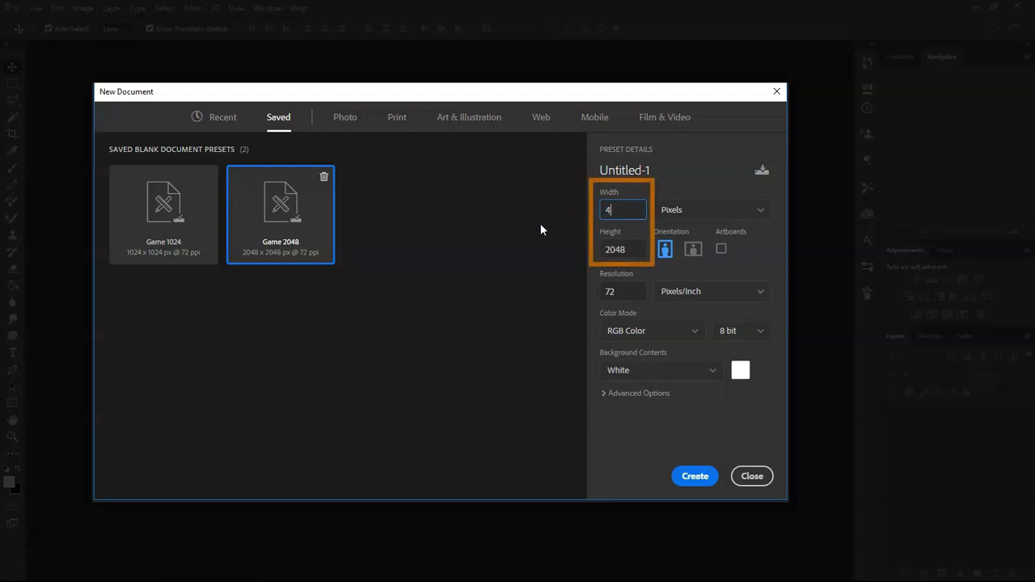
{"action": "type", "text": "096"}
{"action": "left_click", "coordinate": [615, 250]}
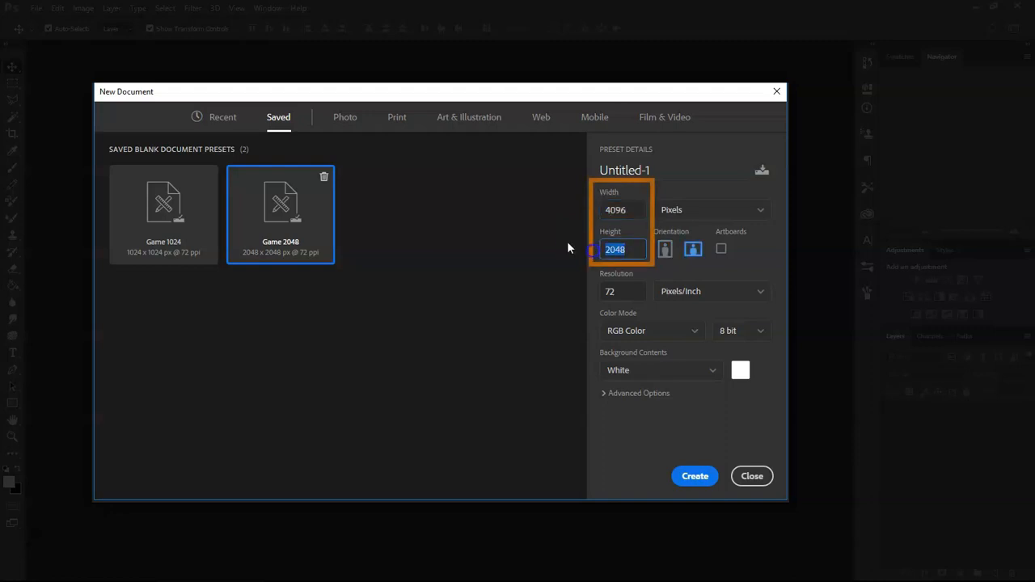
{"action": "type", "text": "4096"}
{"action": "left_click", "coordinate": [762, 173]}
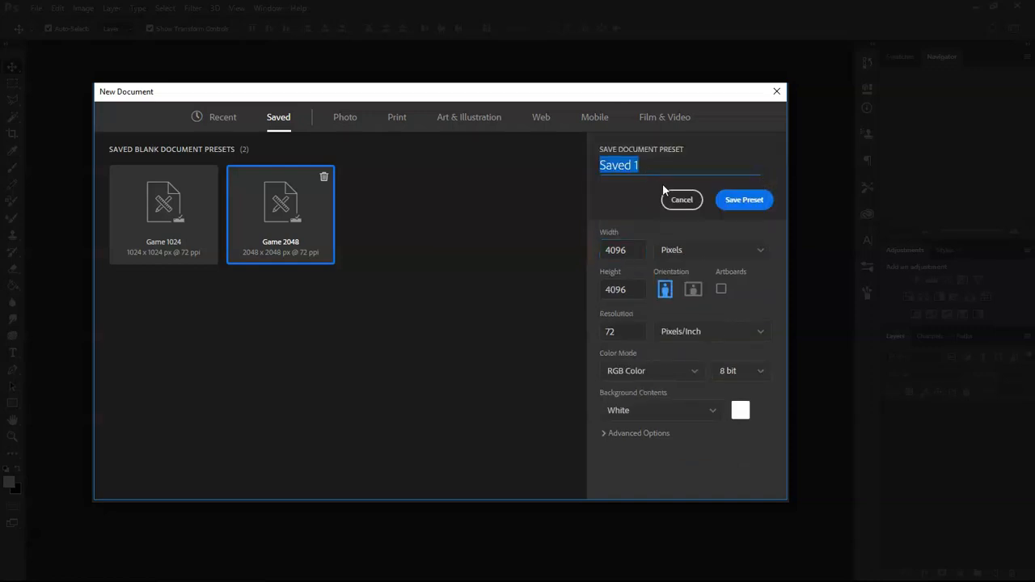
{"action": "type", "text": "Game 4097"}
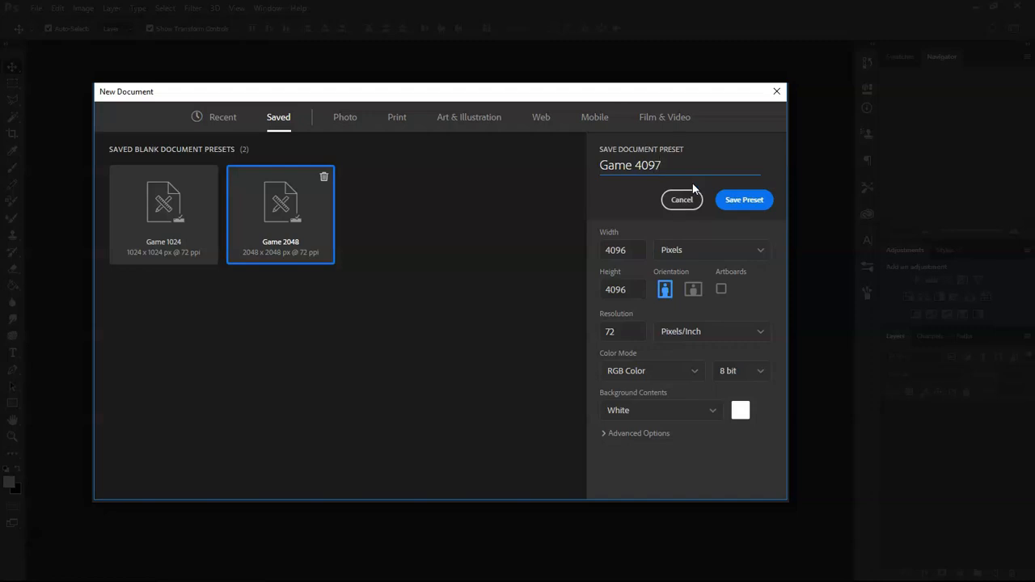
{"action": "key", "text": "BackSpace"}
{"action": "type", "text": "6"}
{"action": "left_click", "coordinate": [748, 203]}
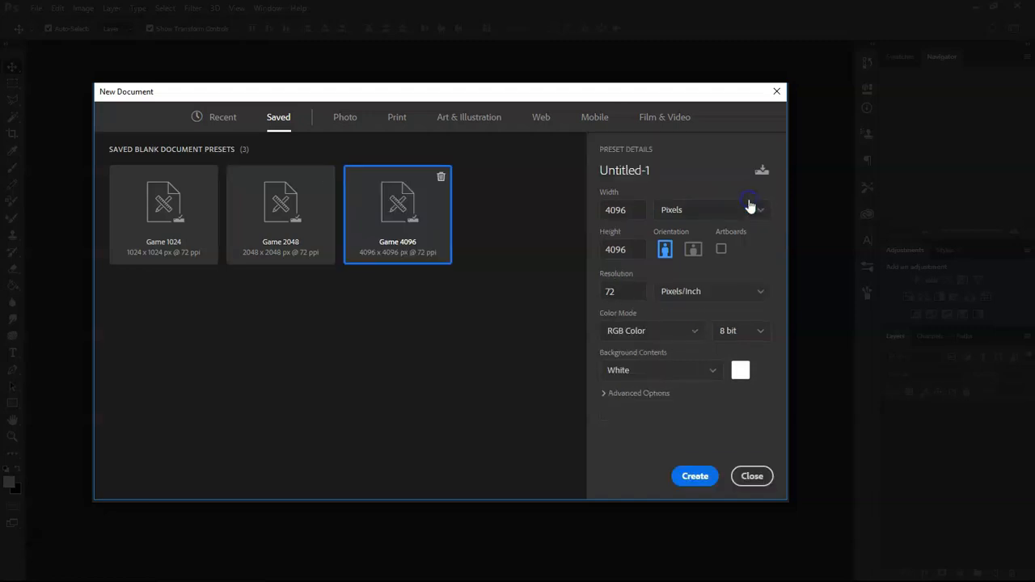
Create a new document from the saved "Game 2048" preset
{"action": "left_click", "coordinate": [232, 134]}
{"action": "left_click", "coordinate": [270, 122]}
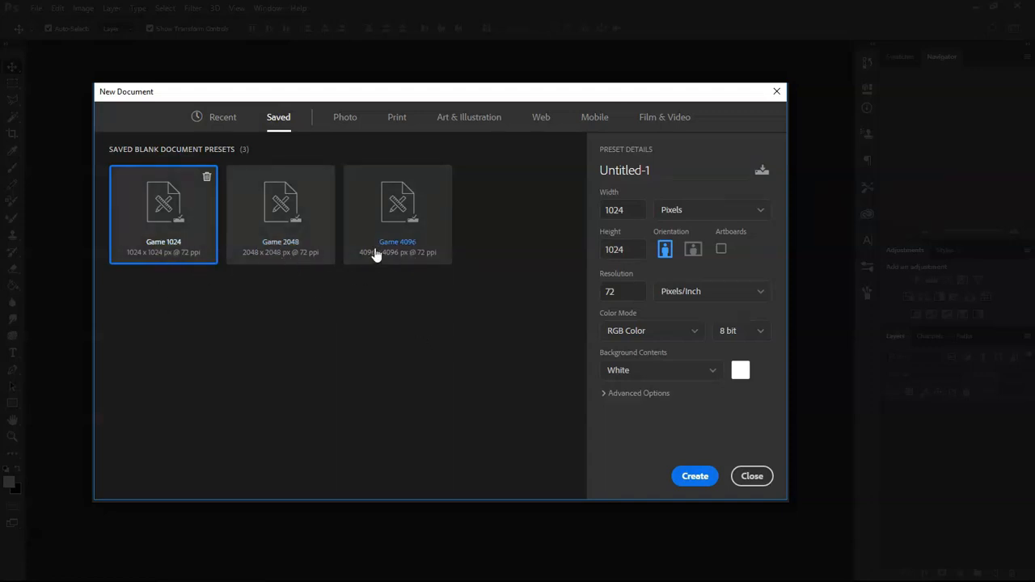
{"action": "left_click", "coordinate": [247, 231]}
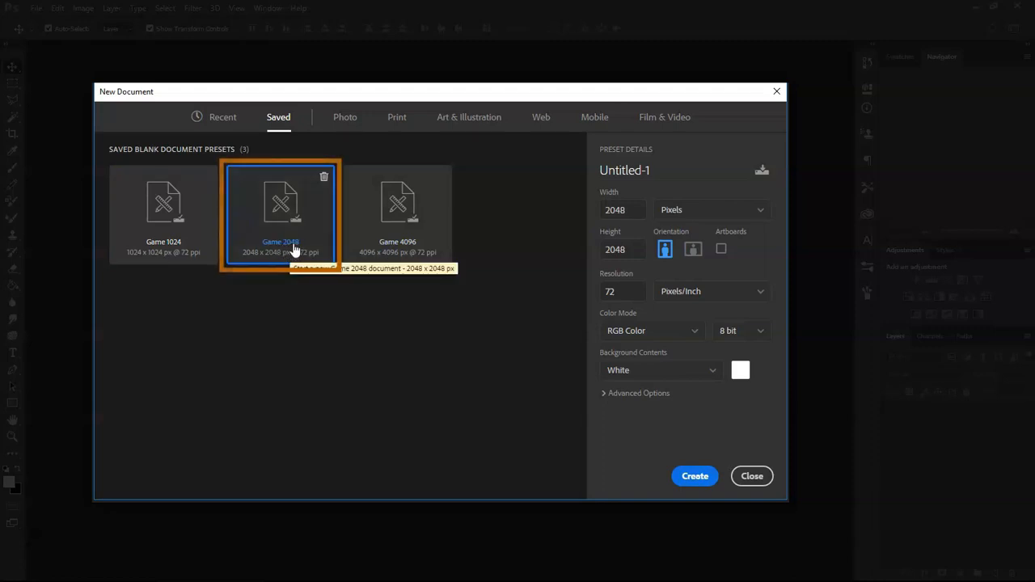
{"action": "left_click", "coordinate": [694, 477]}
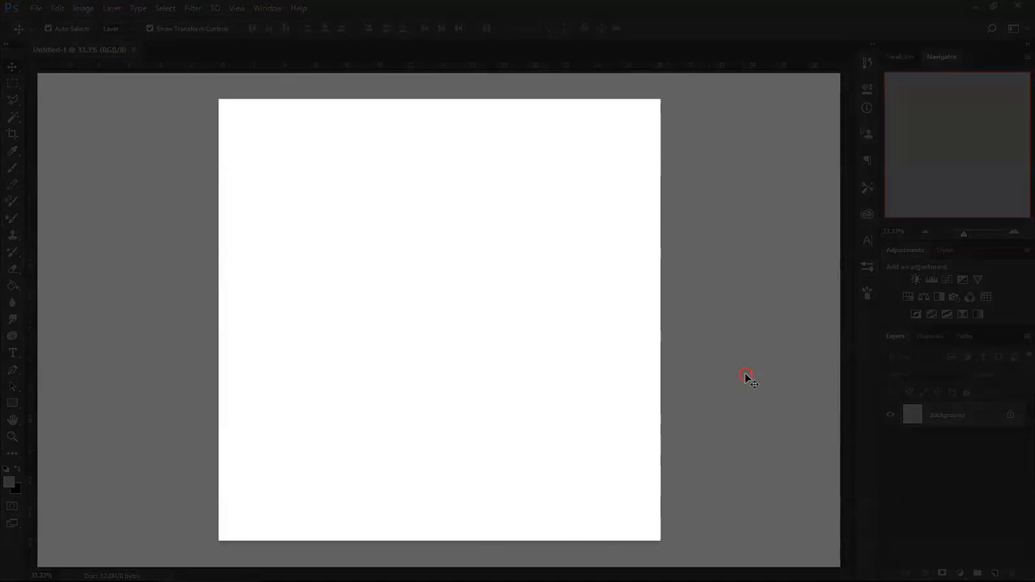
Try the Default and Dark Gray colors for the area around the canvas, and return it to Medium Gray
{"action": "right_click", "coordinate": [746, 374]}
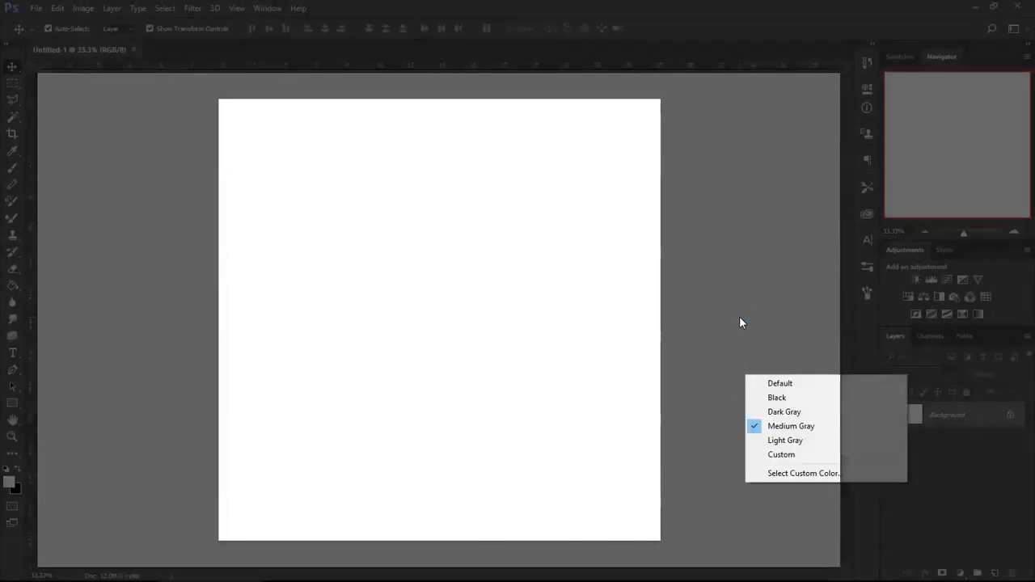
{"action": "right_click", "coordinate": [741, 317]}
{"action": "left_click", "coordinate": [780, 329]}
{"action": "right_click", "coordinate": [763, 328]}
{"action": "left_click", "coordinate": [797, 365]}
{"action": "right_click", "coordinate": [761, 359]}
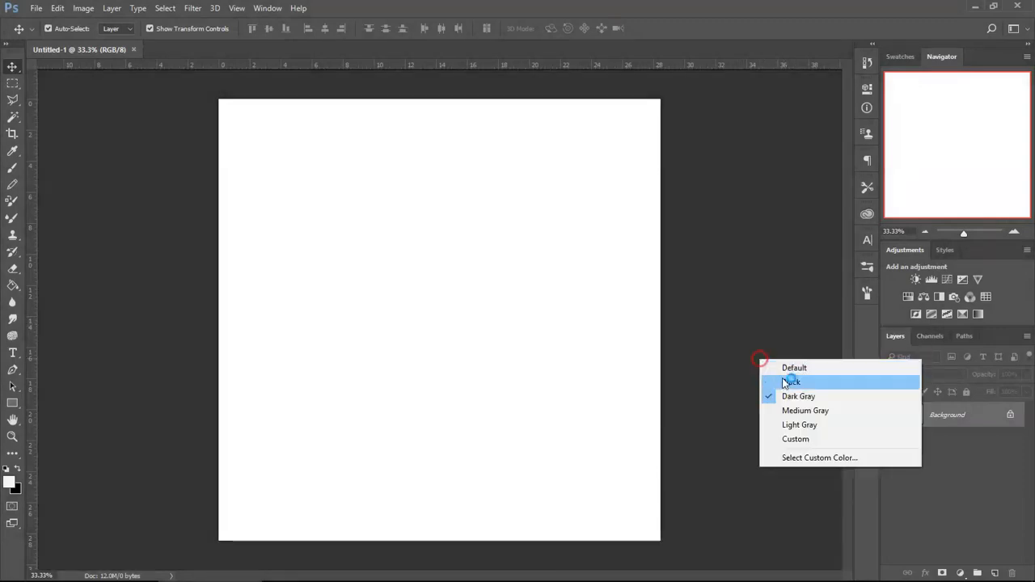
{"action": "left_click", "coordinate": [806, 410]}
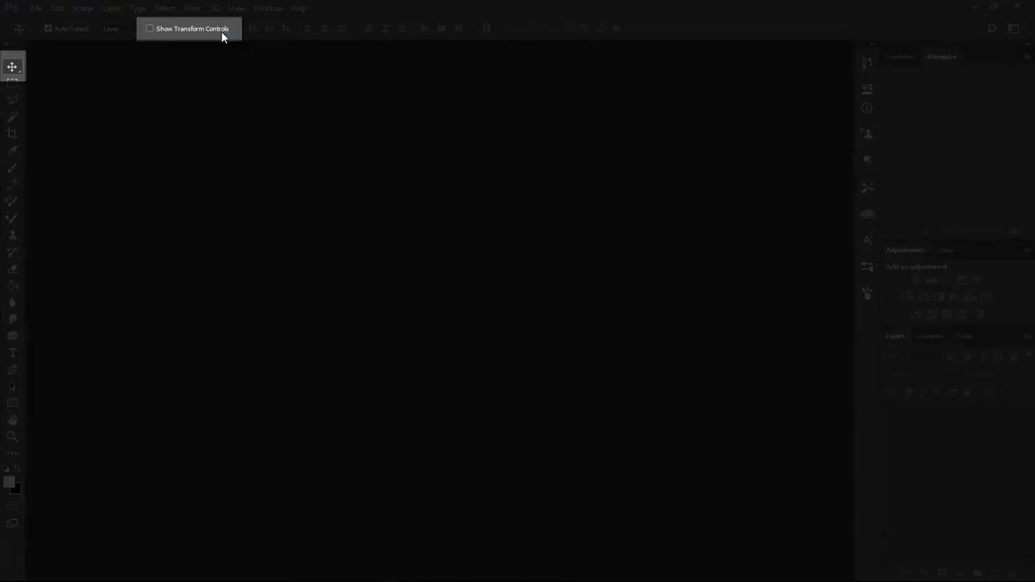
Enable Show Transform Controls for the Move tool and place sample_metalTexture.jpg from the Downloads folder into the document
{"action": "left_click", "coordinate": [168, 27]}
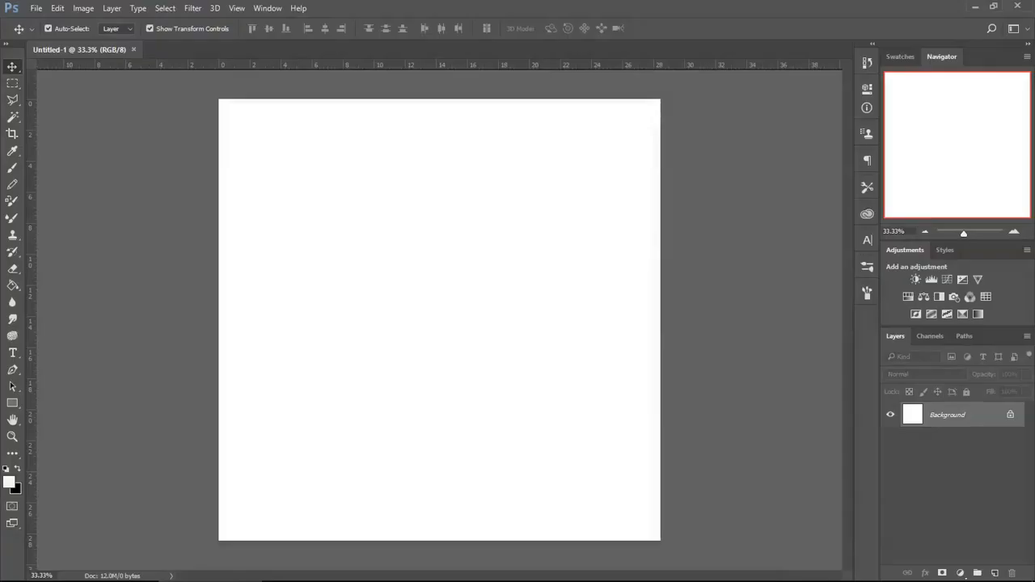
{"action": "left_click_drag", "start_coordinate": [1034, 89], "coordinate": [647, 314]}
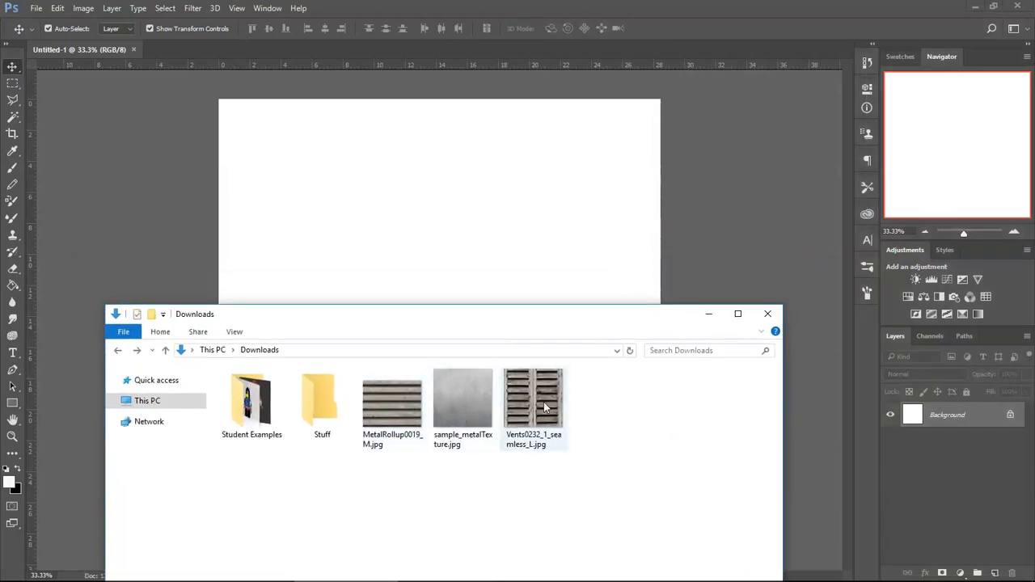
{"action": "left_click", "coordinate": [460, 408]}
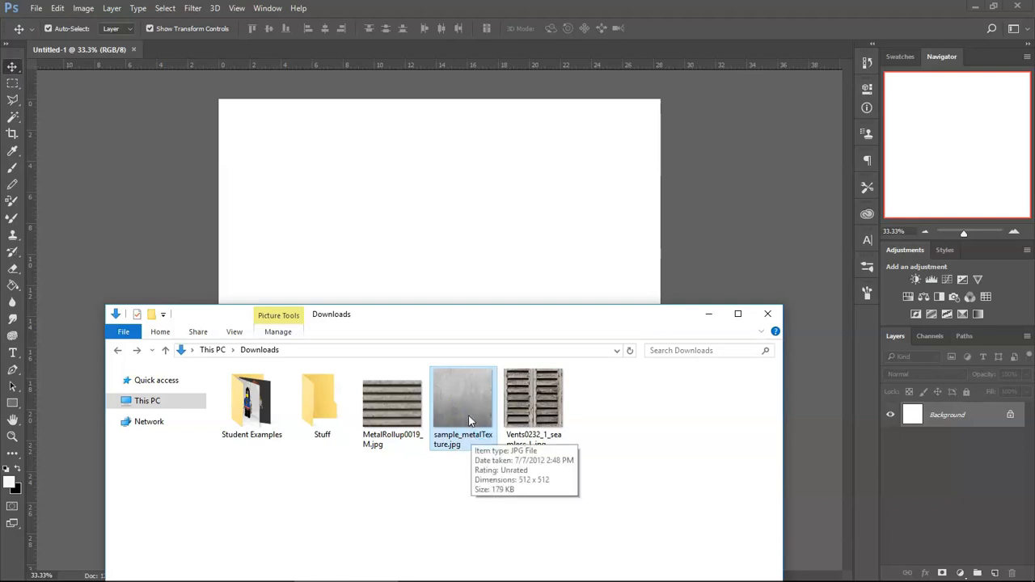
{"action": "left_click_drag", "start_coordinate": [462, 407], "coordinate": [459, 248]}
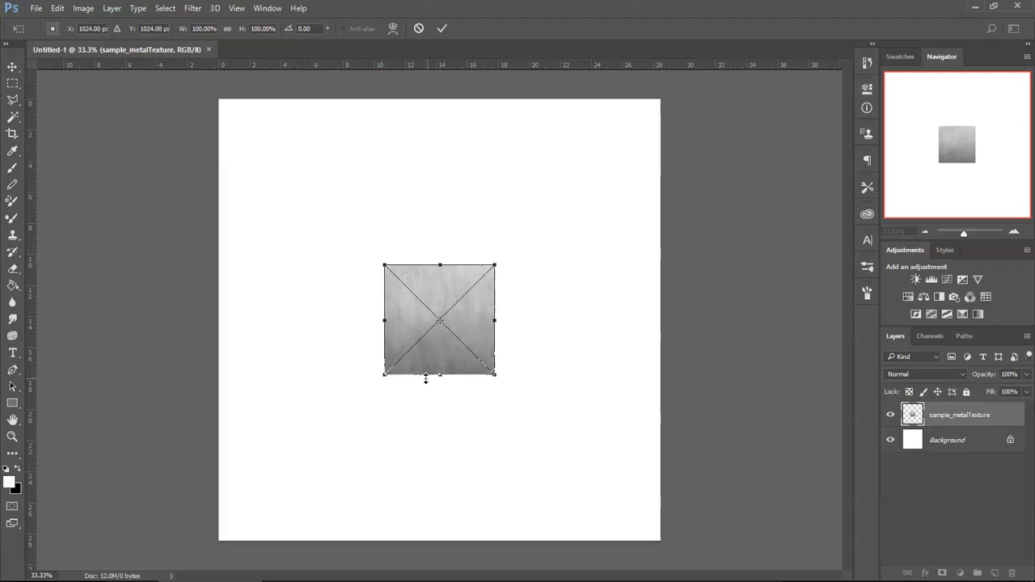
Move the placed metal texture to the canvas's upper-left corner and scale it proportionally to 400% so it fills the canvas
{"action": "left_click_drag", "start_coordinate": [455, 350], "coordinate": [281, 190]}
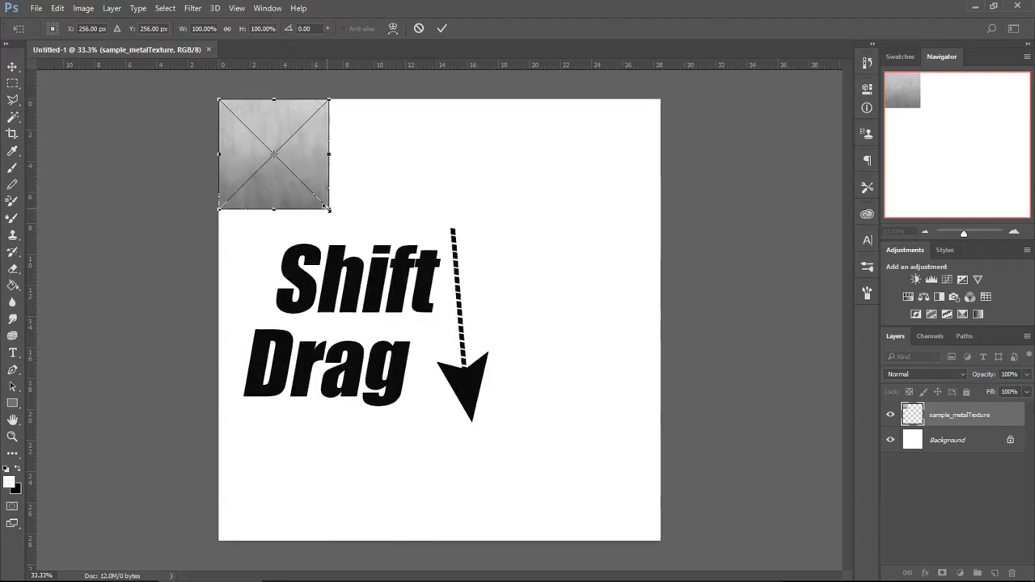
{"action": "left_click_drag", "start_coordinate": [328, 208], "coordinate": [662, 542]}
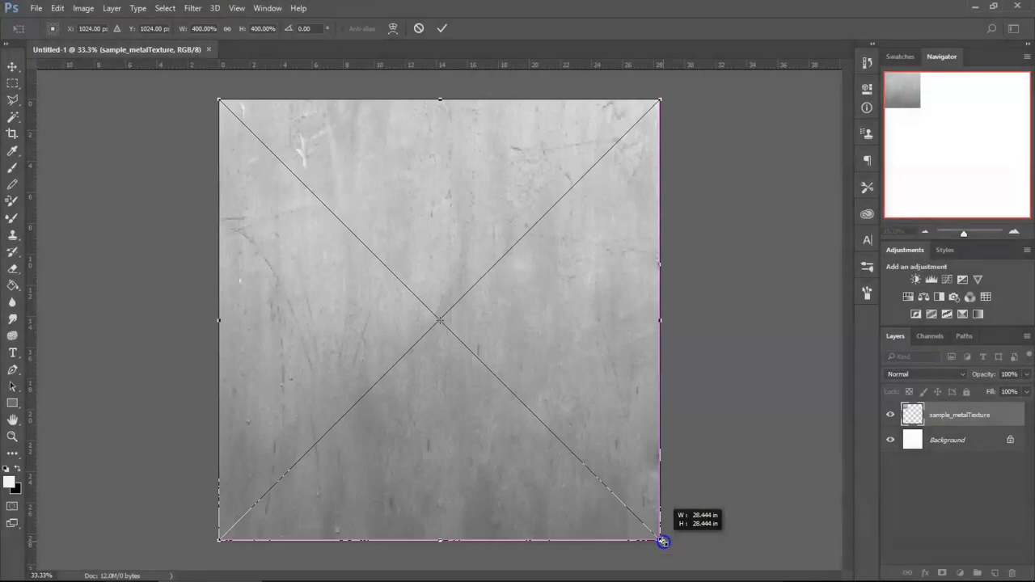
{"action": "left_click_drag", "start_coordinate": [663, 542], "coordinate": [662, 542]}
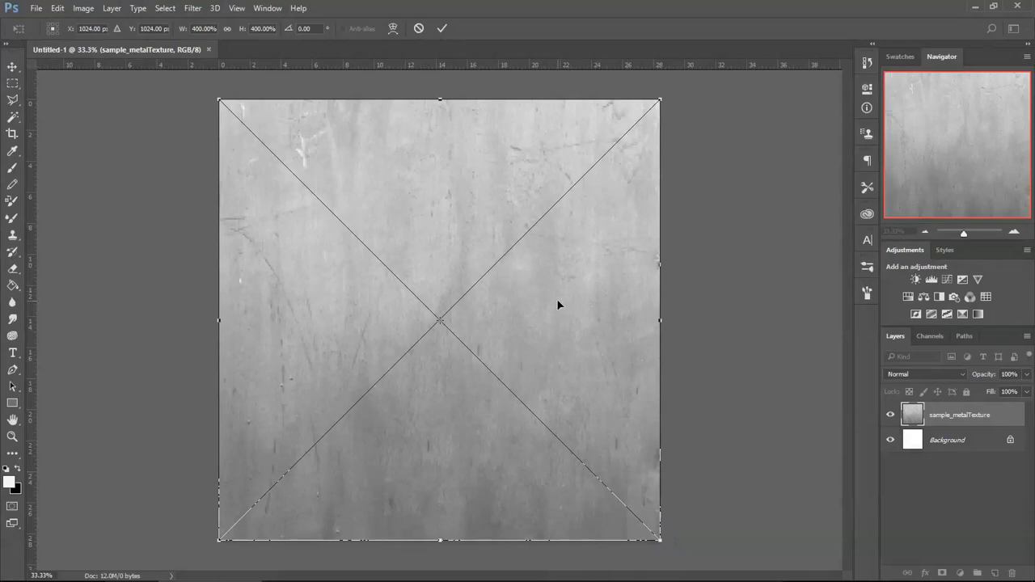
{"action": "left_click", "coordinate": [444, 32]}
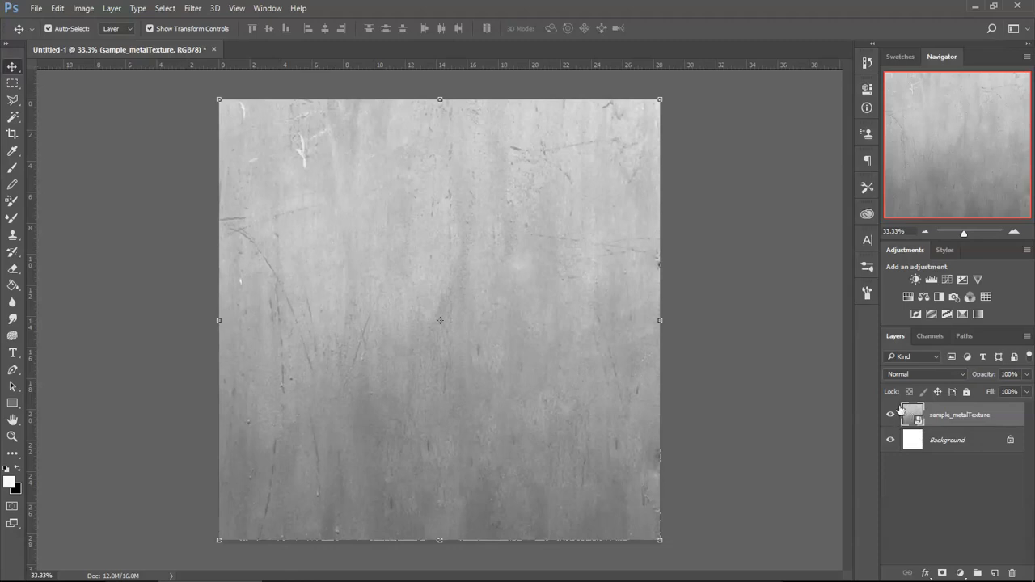
Place Vents0232_1_seamless_L.jpg from the Downloads folder into the document and centre it on the canvas
{"action": "key", "text": "alt+Tab"}
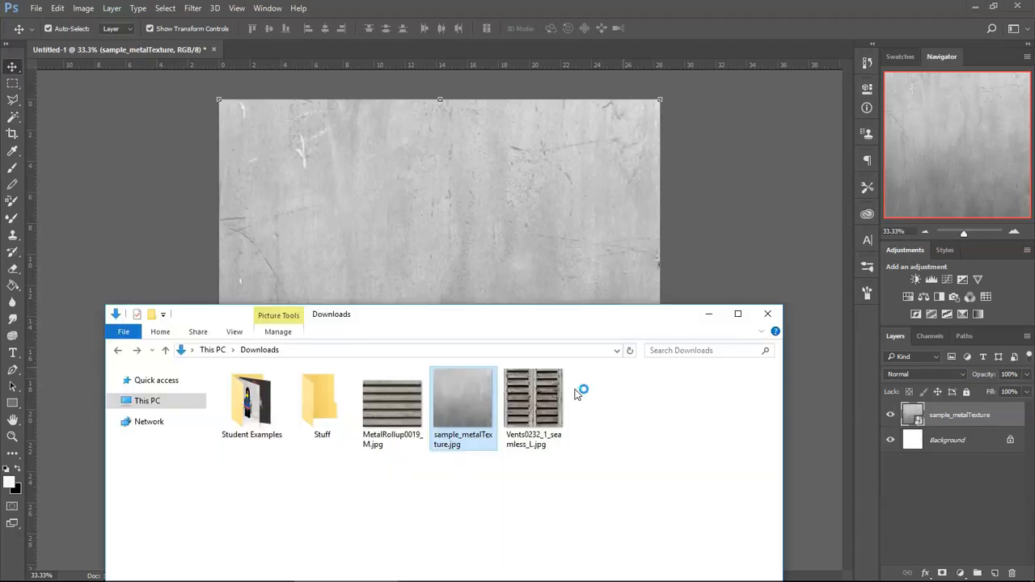
{"action": "left_click", "coordinate": [537, 417]}
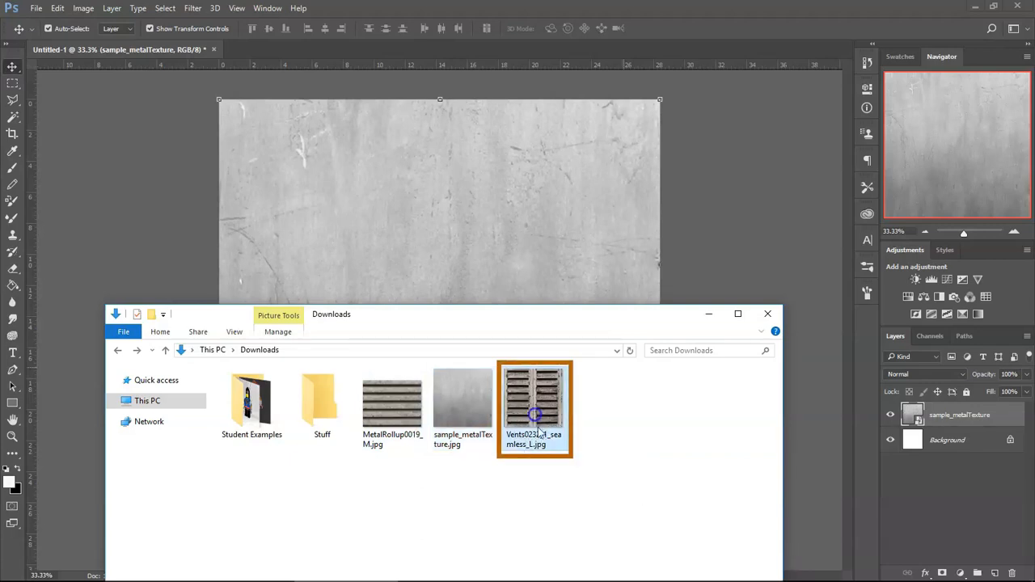
{"action": "left_click_drag", "start_coordinate": [538, 418], "coordinate": [498, 279]}
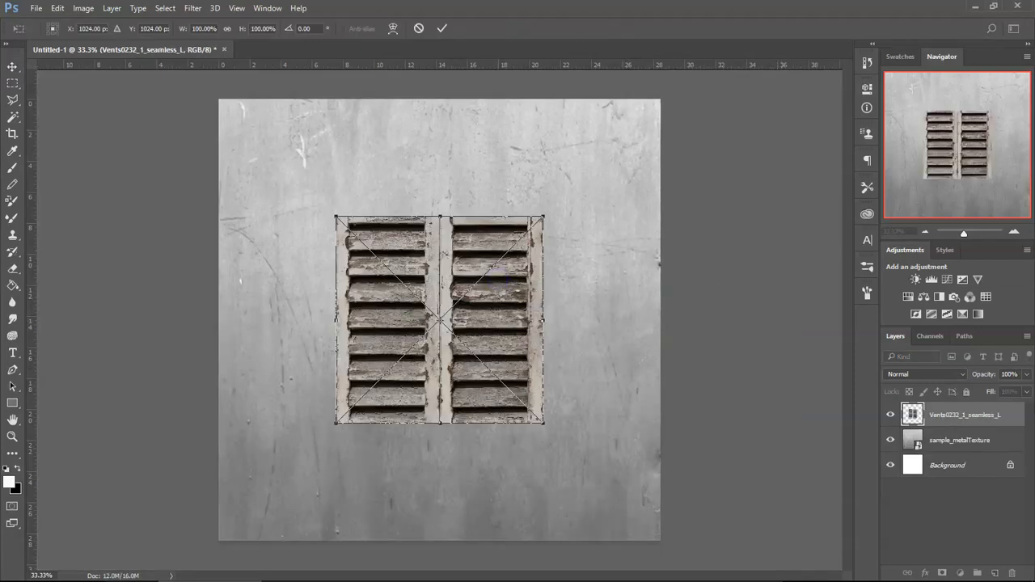
{"action": "key", "text": "Return"}
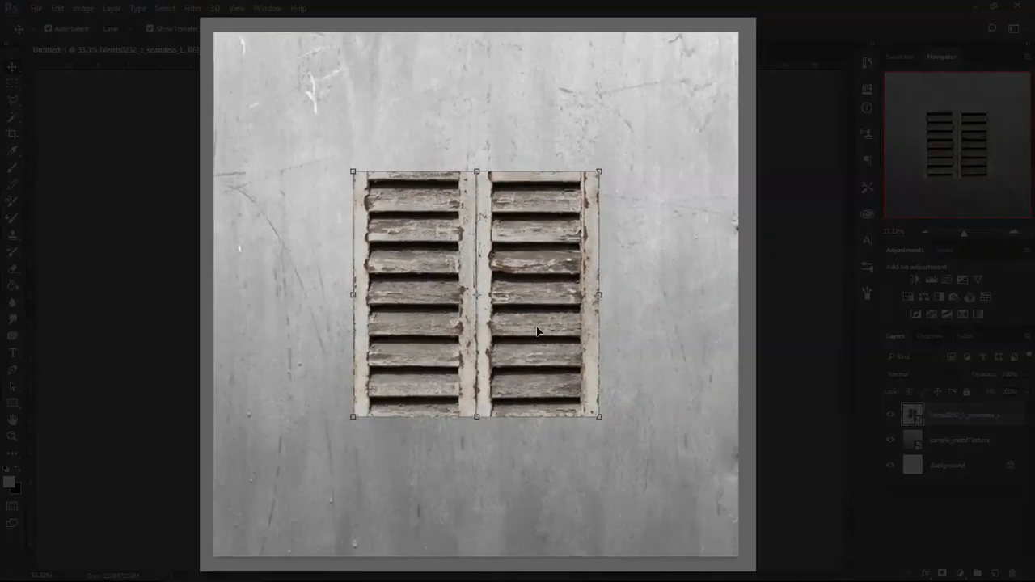
{"action": "left_click_drag", "start_coordinate": [495, 371], "coordinate": [543, 357]}
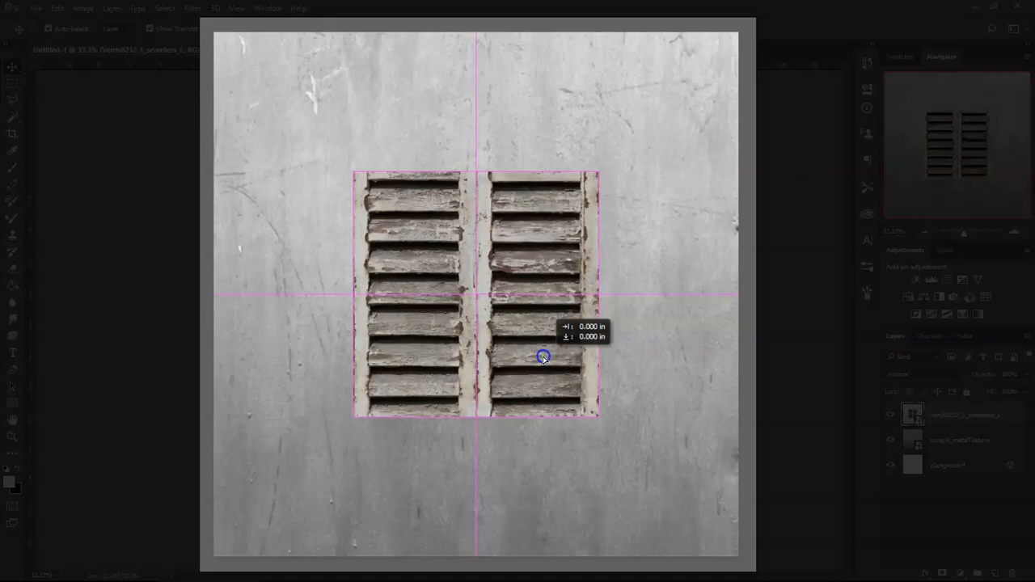
{"action": "left_click_drag", "start_coordinate": [542, 357], "coordinate": [544, 359]}
{"action": "left_click_drag", "start_coordinate": [542, 360], "coordinate": [543, 360]}
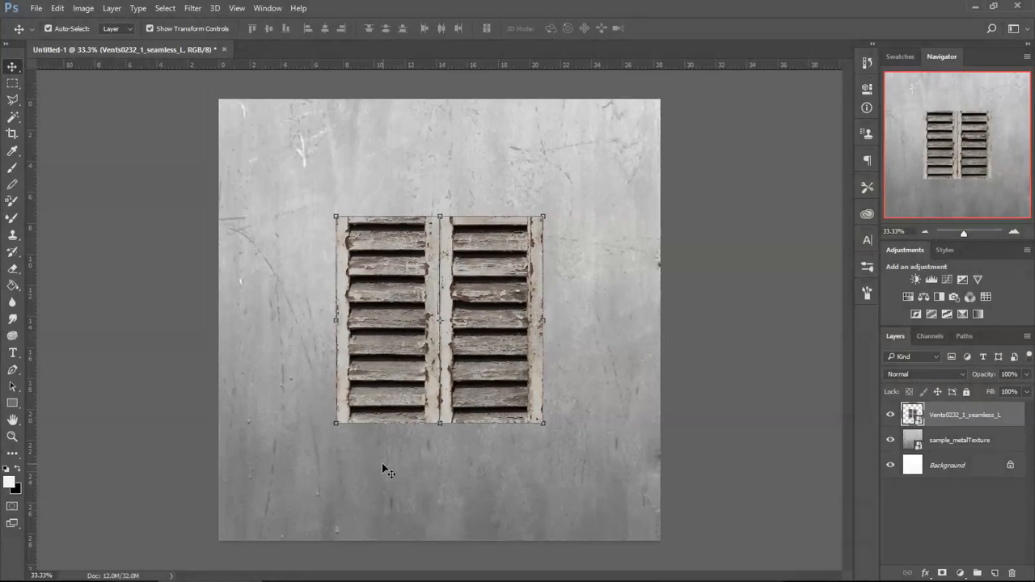
Place MetalRollup0019_M.jpg from the Downloads folder and stretch it from the canvas's upper-left corner to fill the whole canvas
{"action": "key", "text": "alt+Tab"}
{"action": "left_click", "coordinate": [392, 422]}
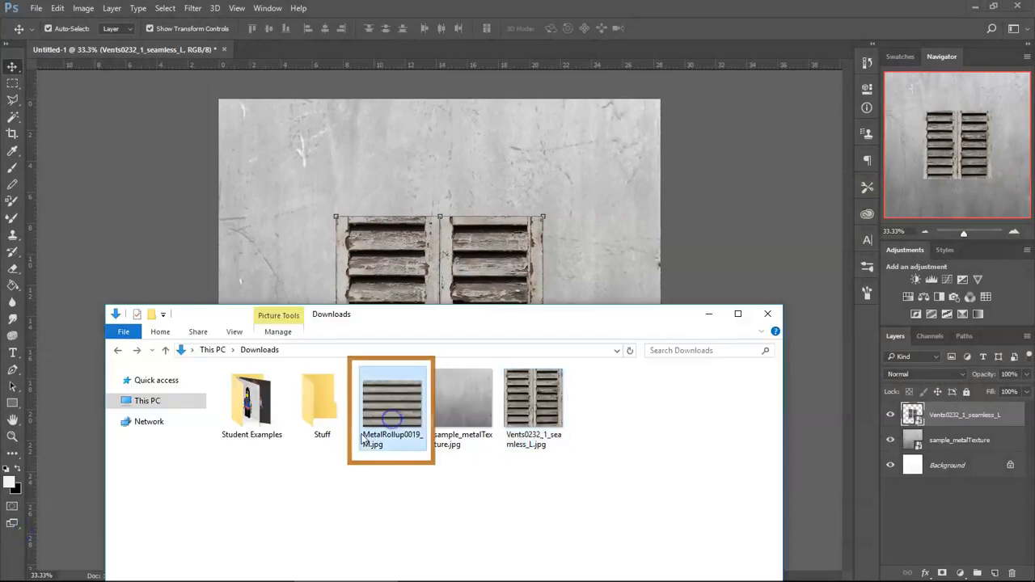
{"action": "left_click_drag", "start_coordinate": [385, 421], "coordinate": [429, 185]}
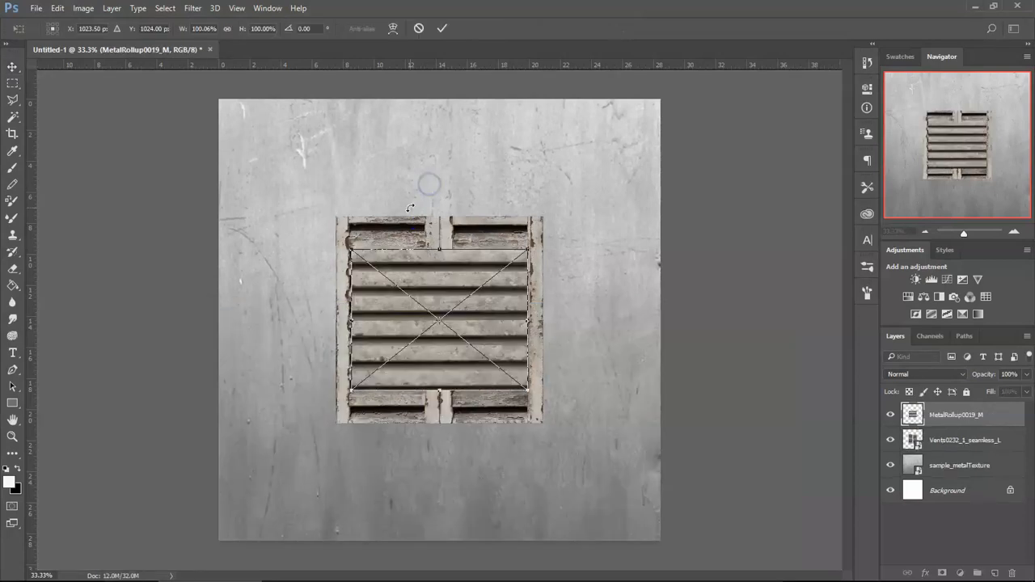
{"action": "left_click_drag", "start_coordinate": [500, 342], "coordinate": [369, 191]}
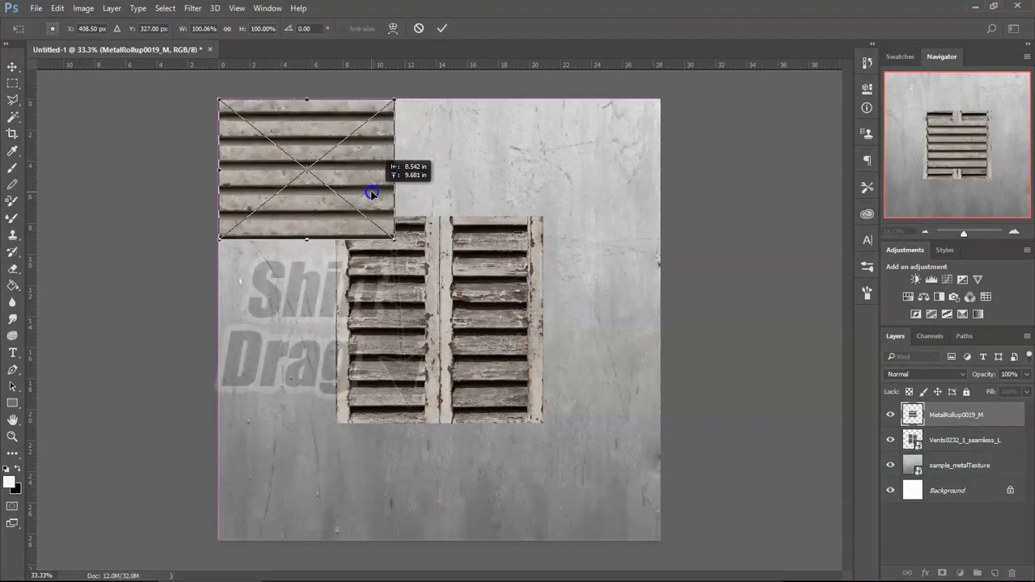
{"action": "left_click_drag", "start_coordinate": [394, 240], "coordinate": [660, 543]}
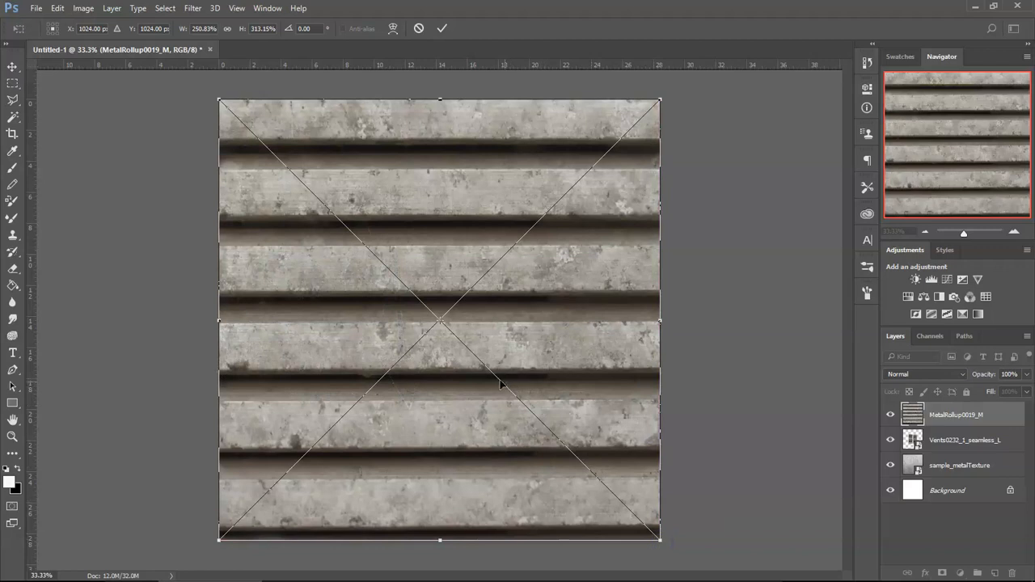
{"action": "key", "text": "Return"}
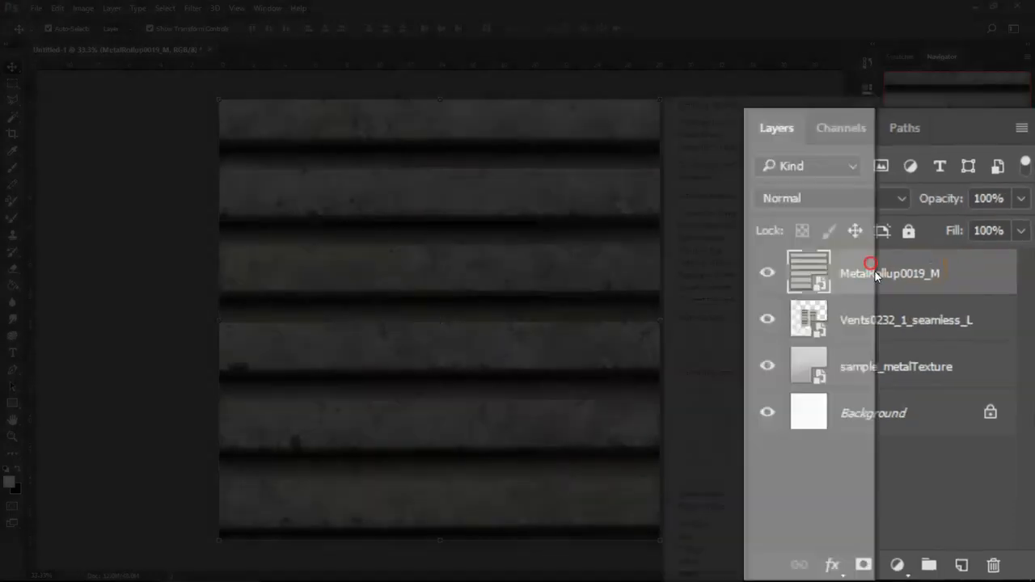
Rasterize the MetalRollup0019_M layer and delete its upper part down to the middle of the fourth slat, leaving no selection active
{"action": "right_click", "coordinate": [869, 261]}
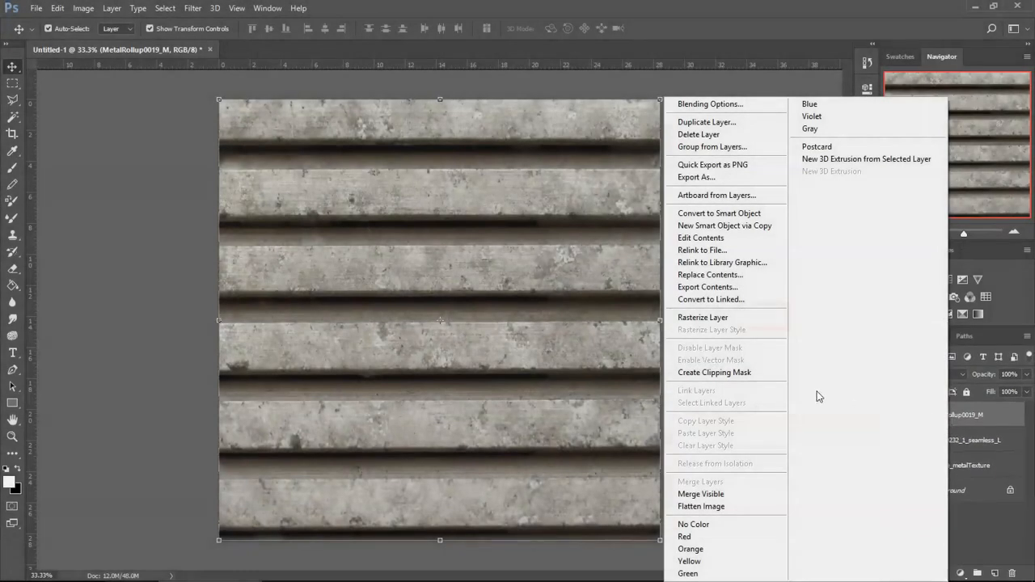
{"action": "left_click", "coordinate": [728, 324]}
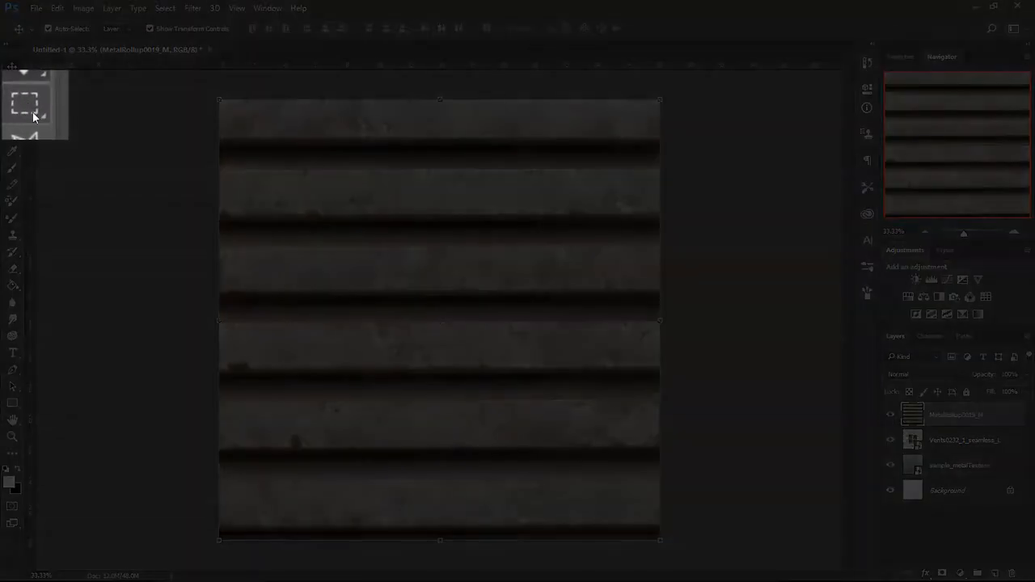
{"action": "left_click", "coordinate": [12, 83]}
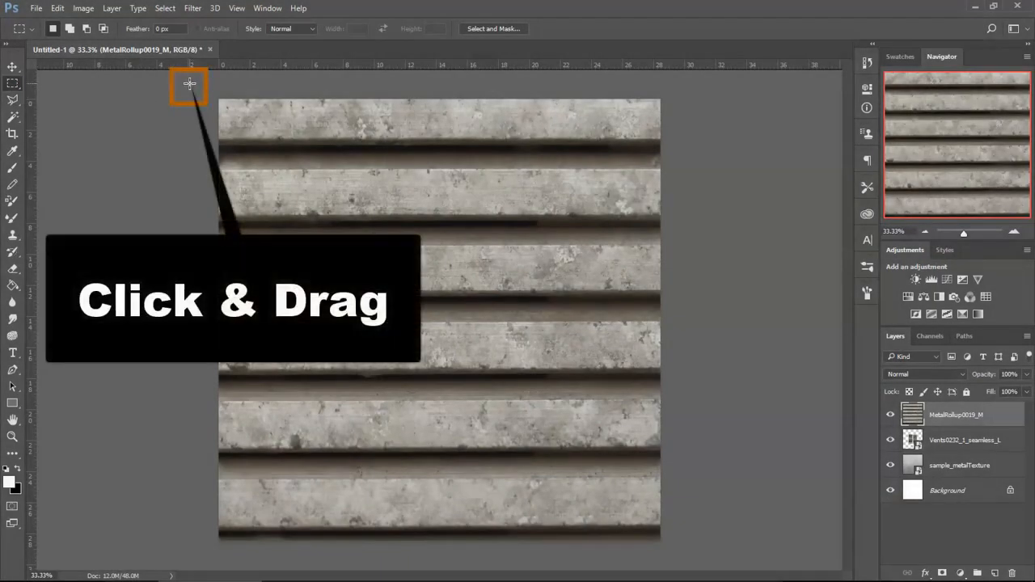
{"action": "left_click_drag", "start_coordinate": [189, 83], "coordinate": [667, 346]}
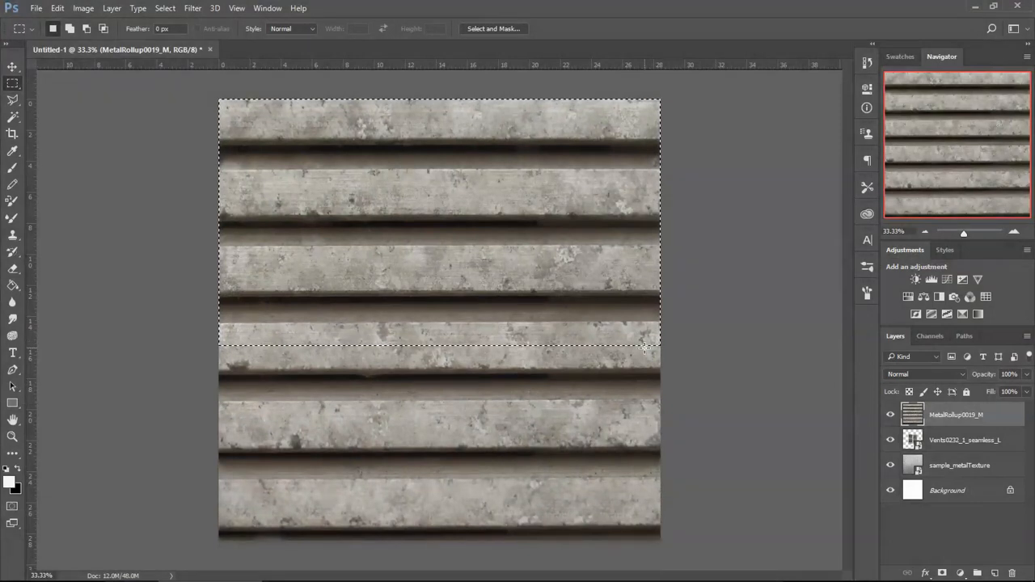
{"action": "key", "text": "Delete"}
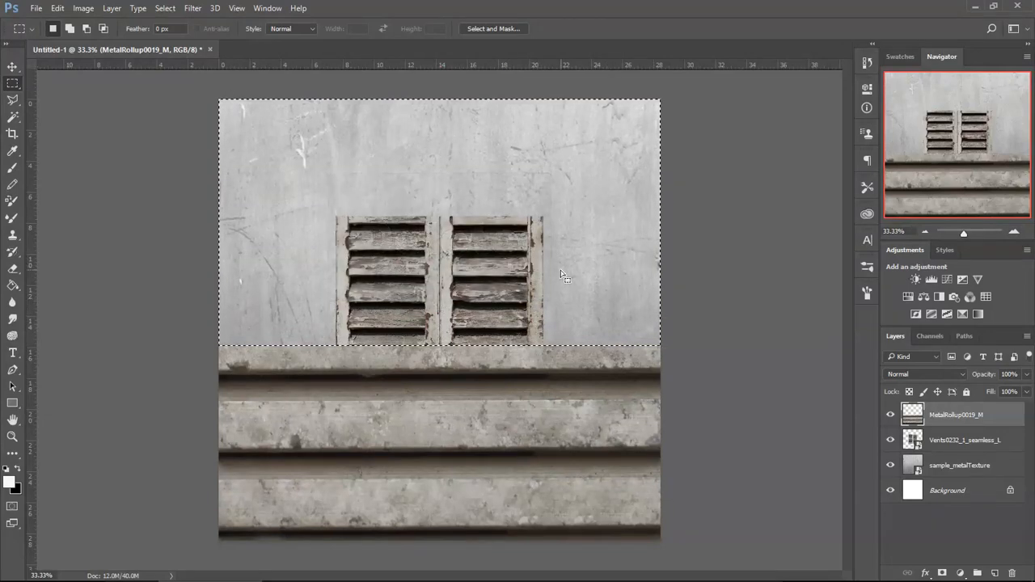
{"action": "key", "text": "ctrl+d"}
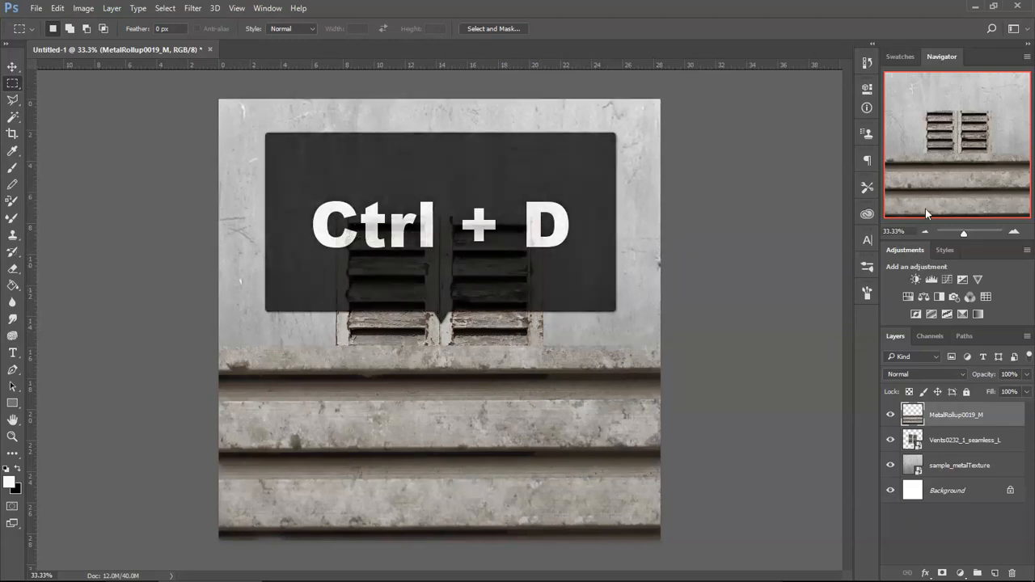
{"action": "left_click", "coordinate": [1017, 232]}
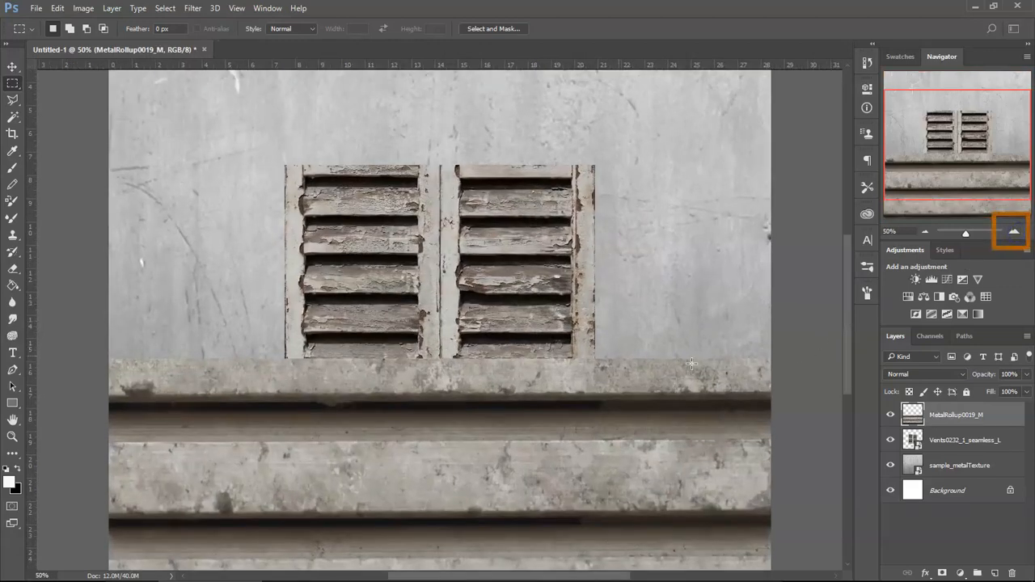
{"action": "scroll", "coordinate": [720, 367], "scroll_direction": "down", "scroll_amount": 1}
{"action": "scroll", "coordinate": [720, 367], "scroll_direction": "down", "scroll_amount": 1}
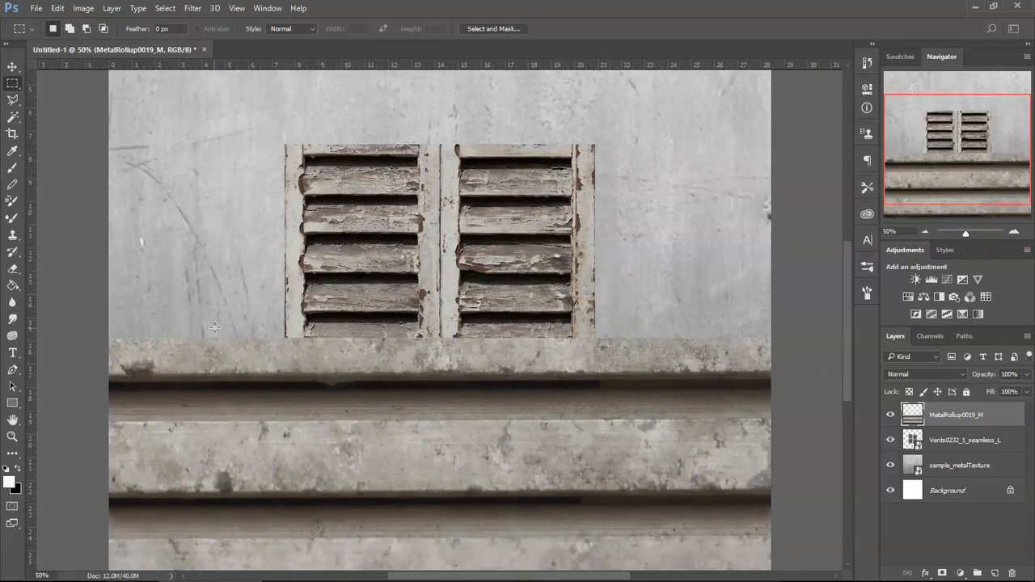
{"action": "scroll", "coordinate": [215, 326], "scroll_direction": "down", "scroll_amount": 5}
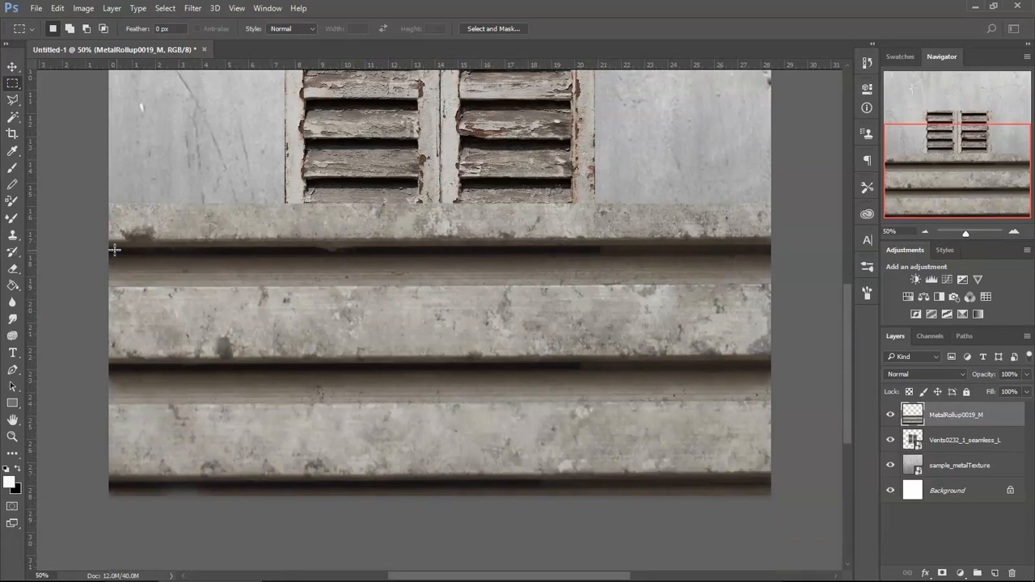
{"action": "left_click_drag", "start_coordinate": [110, 241], "coordinate": [182, 249]}
{"action": "key", "text": "ctrl+d"}
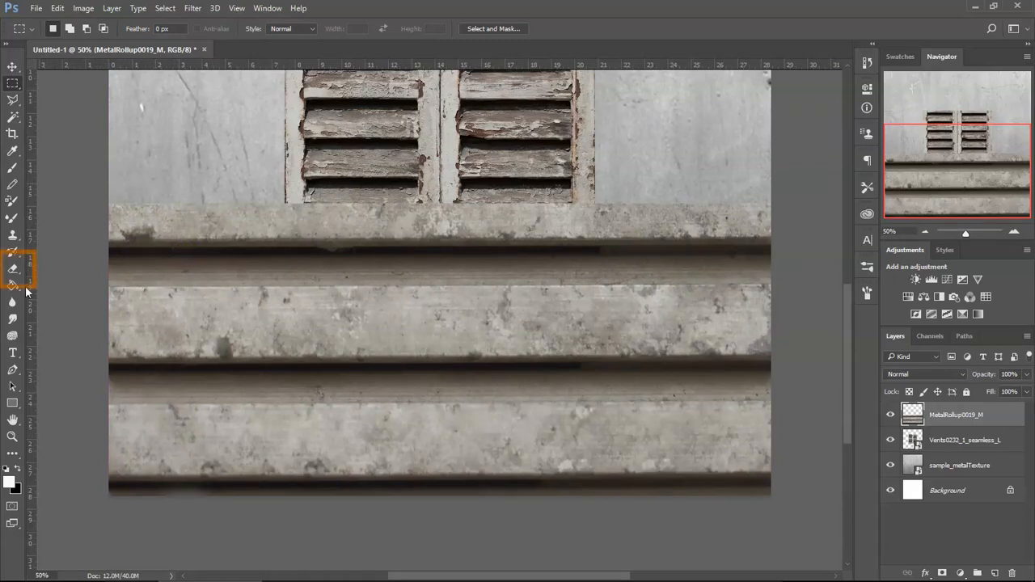
Set the Eraser tool to a soft 200 px brush with 0% hardness
{"action": "key", "text": "e"}
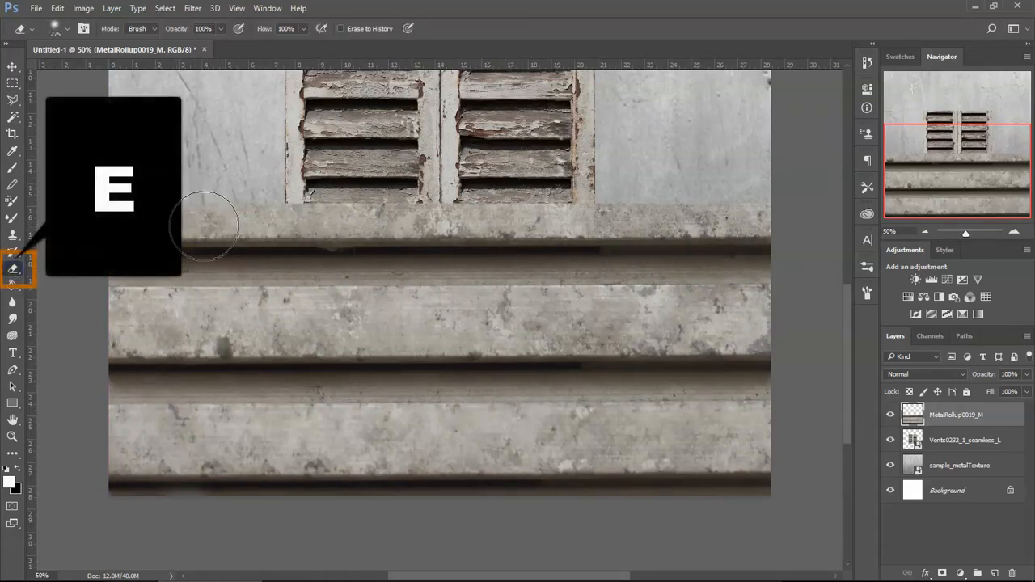
{"action": "right_click", "coordinate": [195, 157]}
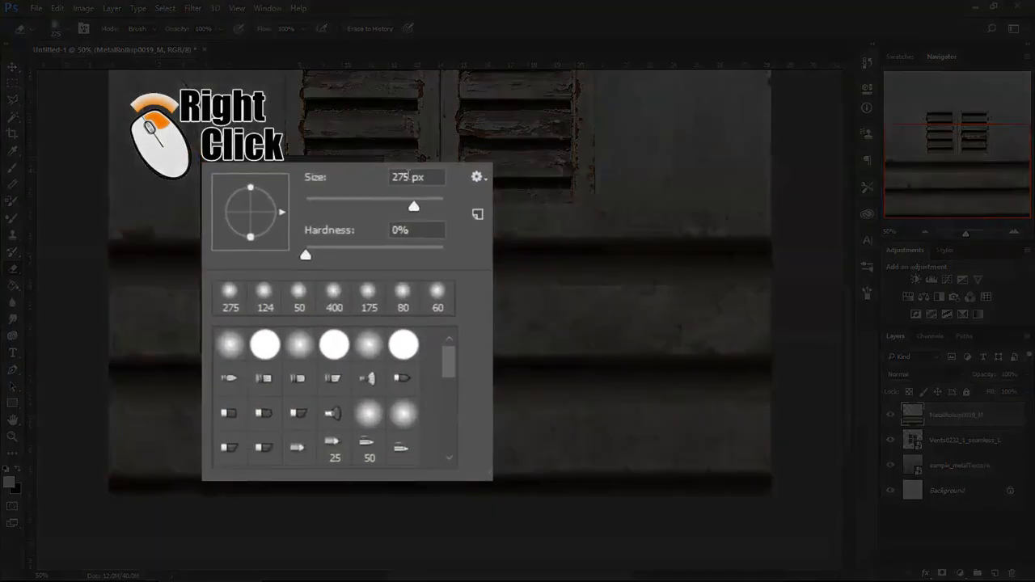
{"action": "left_click_drag", "start_coordinate": [326, 172], "coordinate": [299, 172]}
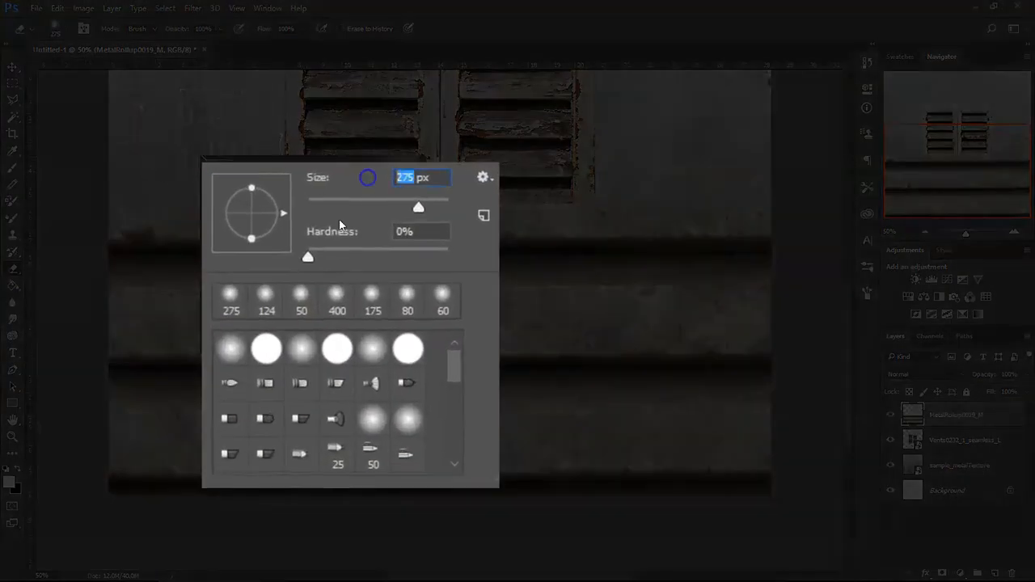
{"action": "type", "text": "200"}
{"action": "left_click", "coordinate": [368, 249]}
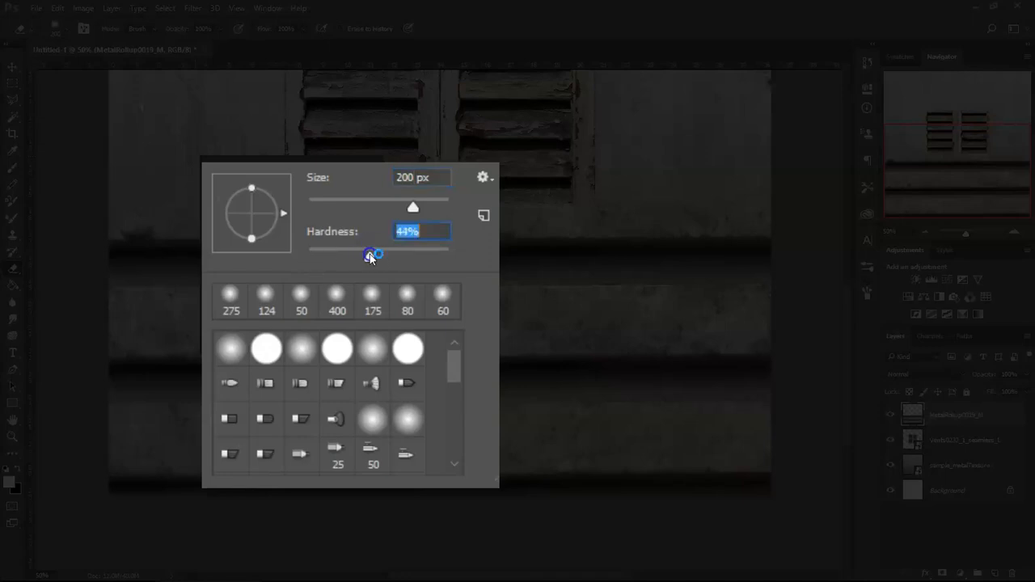
{"action": "left_click_drag", "start_coordinate": [369, 256], "coordinate": [462, 267]}
{"action": "left_click_drag", "start_coordinate": [448, 259], "coordinate": [271, 258]}
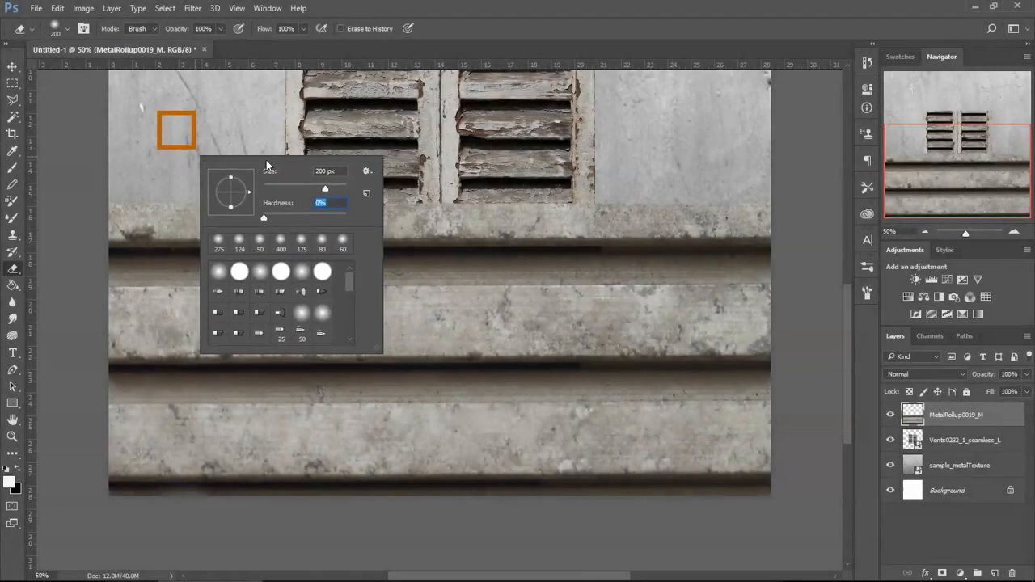
Erase the slat strip above the uppermost dark groove of the MetalRollup0019_M layer in a straight line across the canvas width
{"action": "left_click", "coordinate": [161, 121]}
{"action": "mouse_move", "coordinate": [160, 122]}
{"action": "left_mouse_down"}
{"action": "mouse_move", "coordinate": [152, 168]}
{"action": "mouse_move", "coordinate": [160, 182]}
{"action": "mouse_move", "coordinate": [252, 189]}
{"action": "mouse_move", "coordinate": [238, 183]}
{"action": "left_mouse_up"}
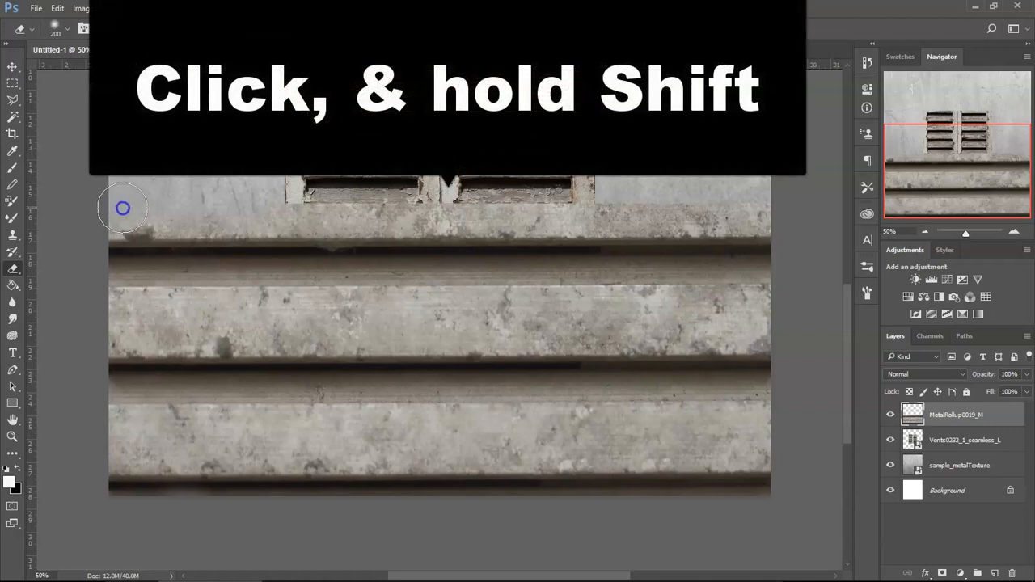
{"action": "mouse_move", "coordinate": [266, 204]}
{"action": "left_mouse_down"}
{"action": "mouse_move", "coordinate": [601, 203]}
{"action": "mouse_move", "coordinate": [859, 187]}
{"action": "left_mouse_up"}
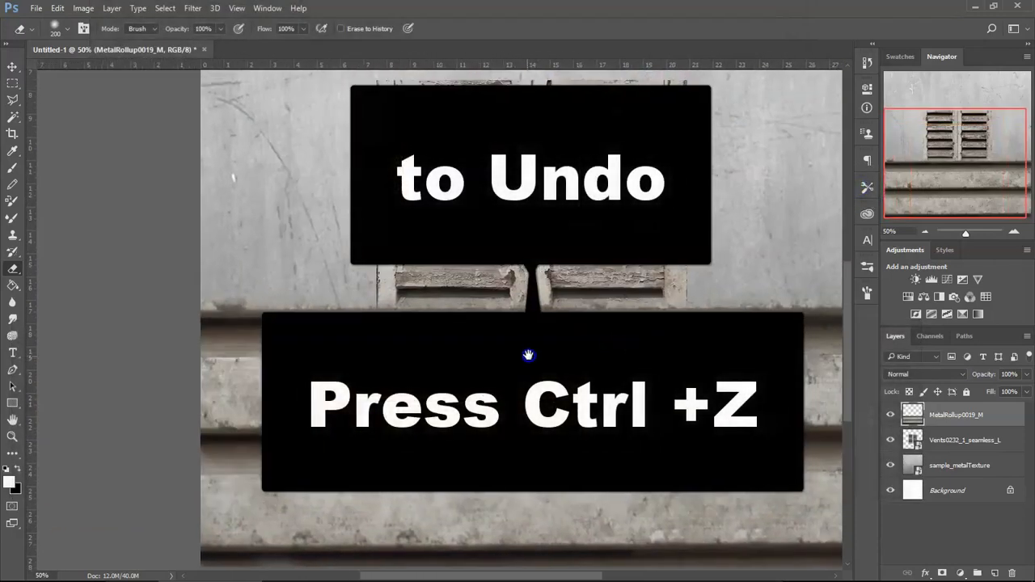
{"action": "left_click_drag", "start_coordinate": [677, 458], "coordinate": [599, 431]}
{"action": "left_click", "coordinate": [926, 233]}
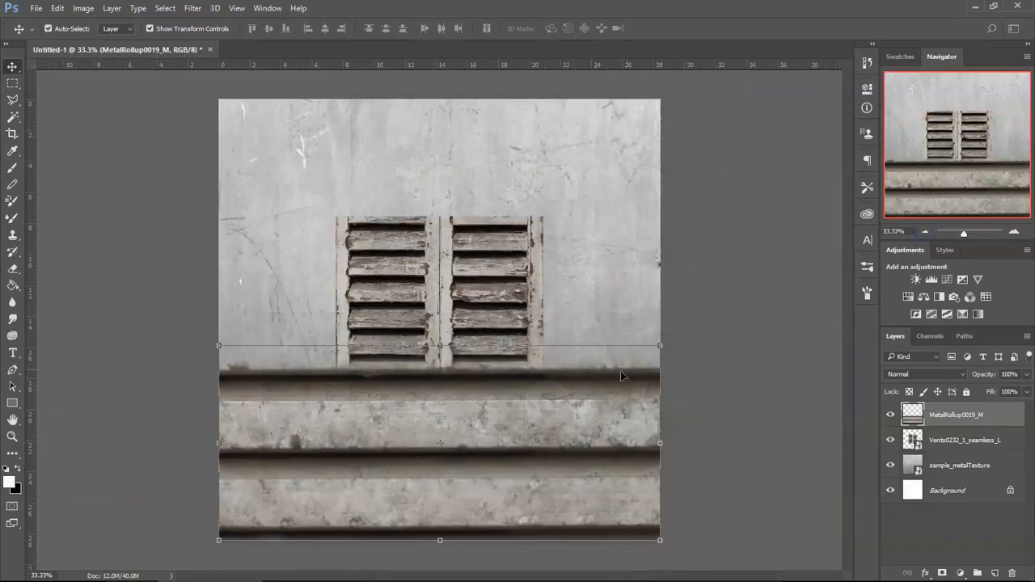
Hide the Vents0232_1_seamless_L layer and toggle the rulers off and back on
{"action": "left_click", "coordinate": [891, 442]}
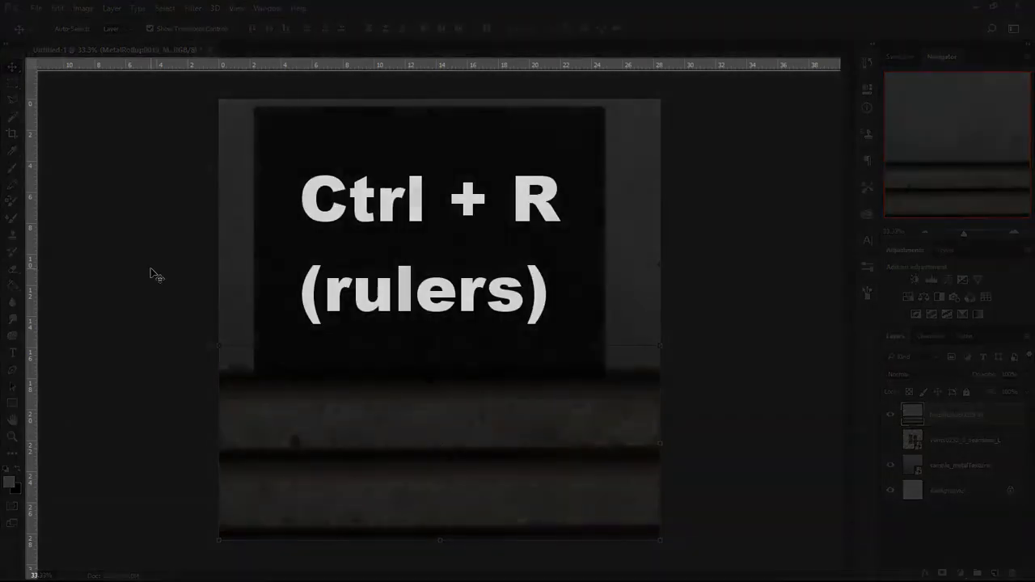
{"action": "key", "text": "ctrl+r"}
{"action": "key", "text": "ctrl+r"}
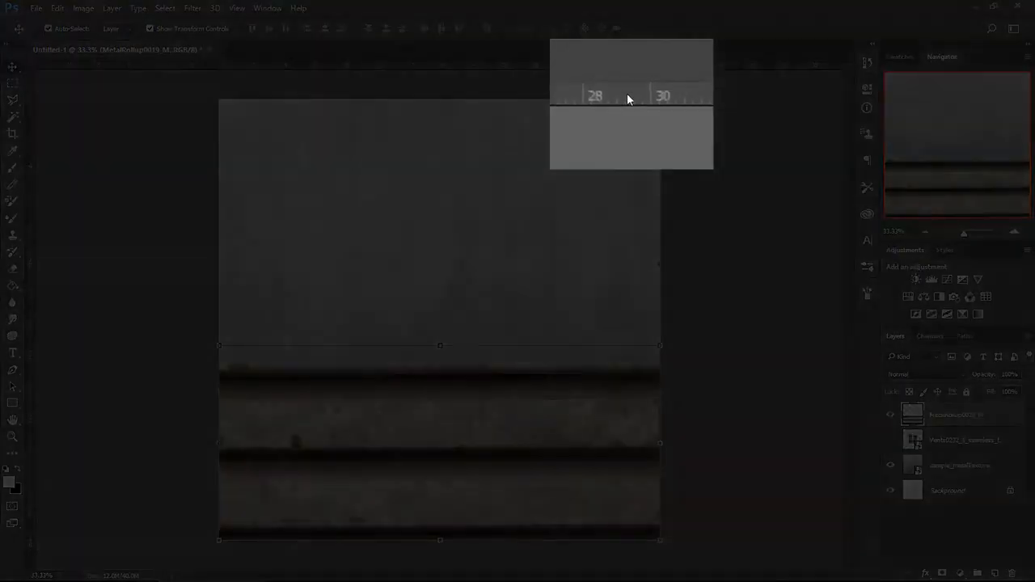
Add a horizontal guide across the canvas at about 22 in on the vertical ruler
{"action": "left_click_drag", "start_coordinate": [675, 65], "coordinate": [692, 440]}
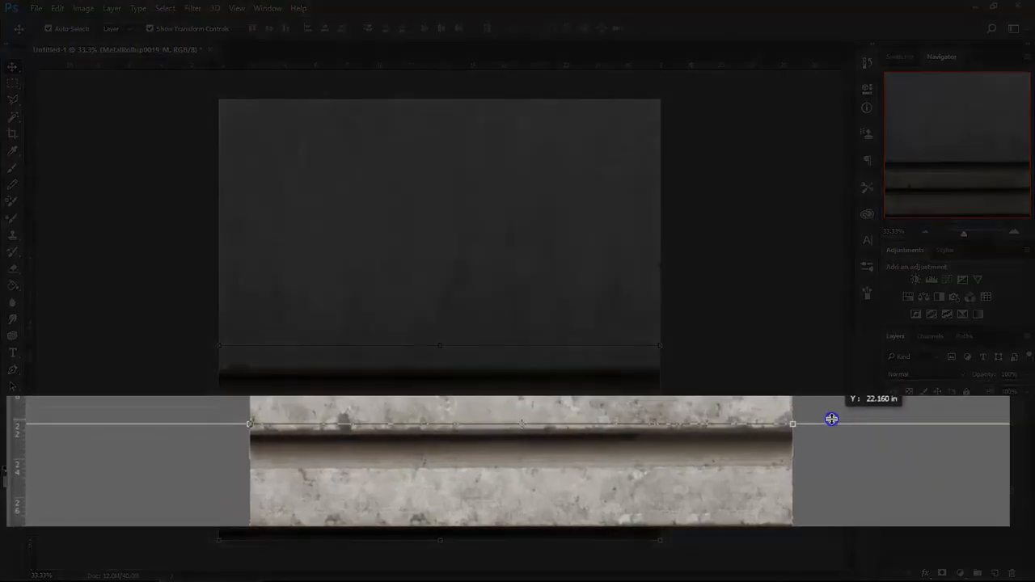
{"action": "left_click_drag", "start_coordinate": [832, 420], "coordinate": [694, 438]}
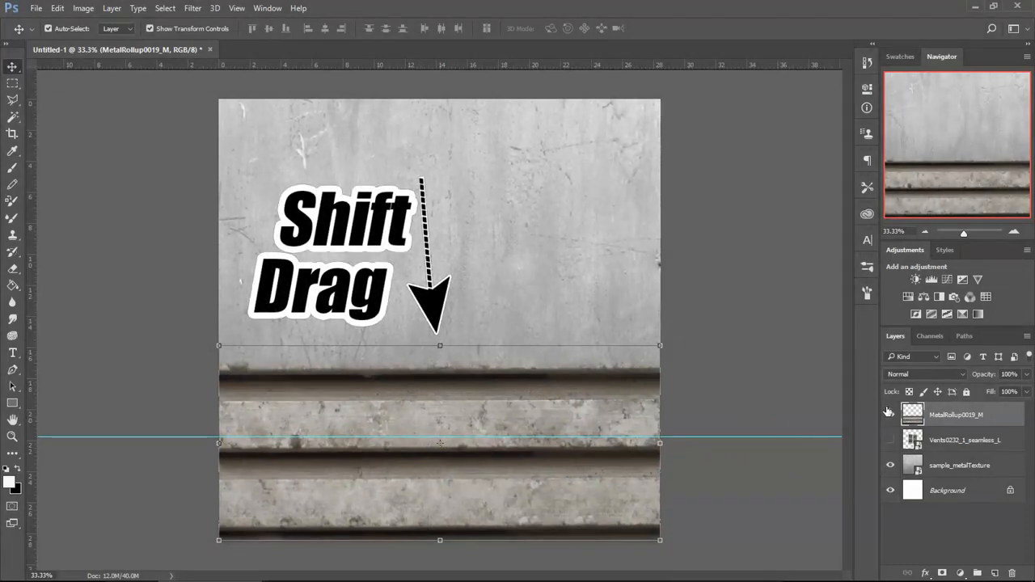
Scale the MetalRollup0019_M layer's height to 64.20% from its upper edge, aligning the uppermost groove with the guide, and remove the guide
{"action": "left_click_drag", "start_coordinate": [439, 346], "coordinate": [454, 416]}
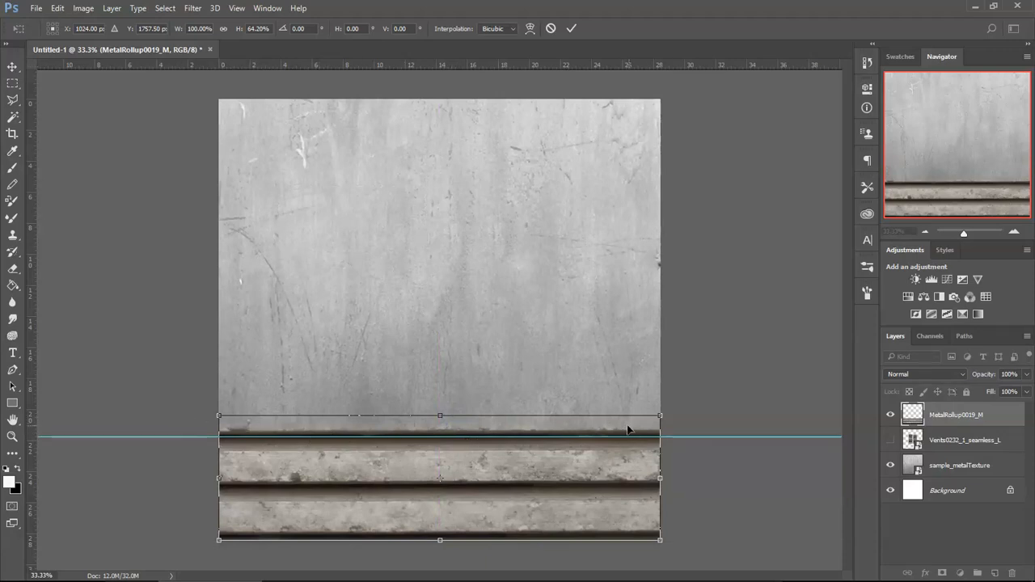
{"action": "left_click", "coordinate": [1011, 233]}
{"action": "left_click", "coordinate": [1015, 233]}
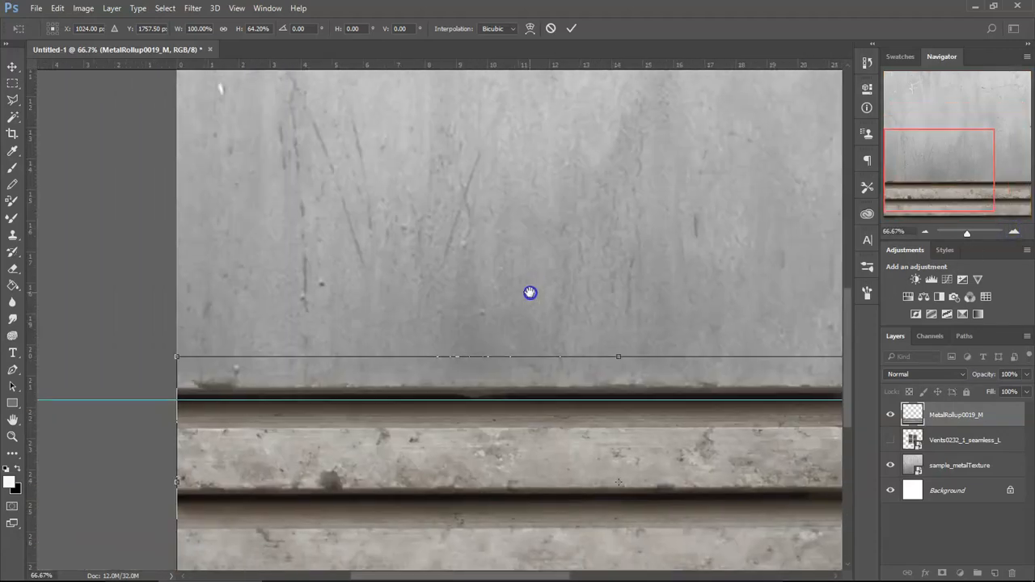
{"action": "left_click", "coordinate": [1014, 233]}
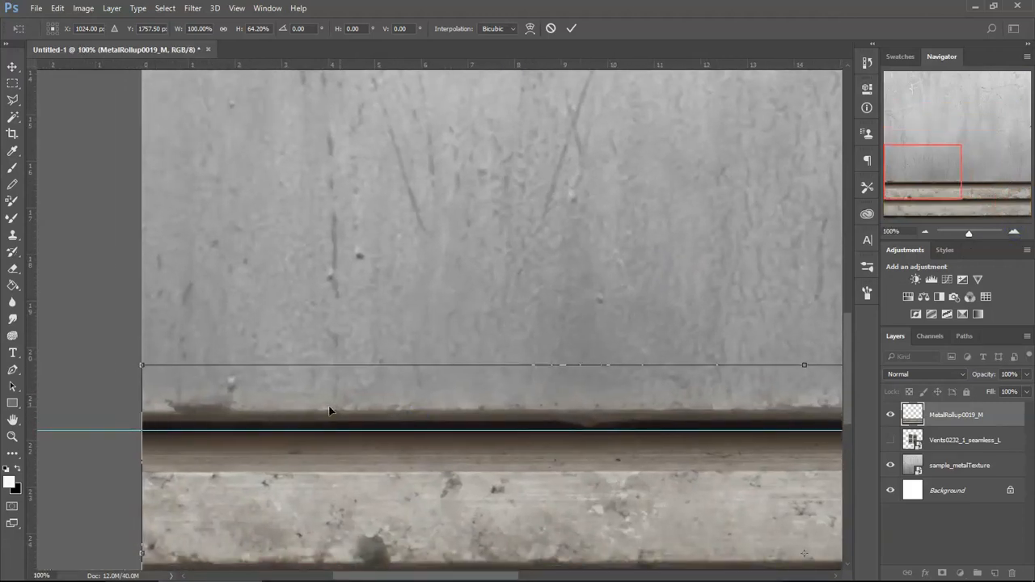
{"action": "left_click_drag", "start_coordinate": [620, 419], "coordinate": [558, 443]}
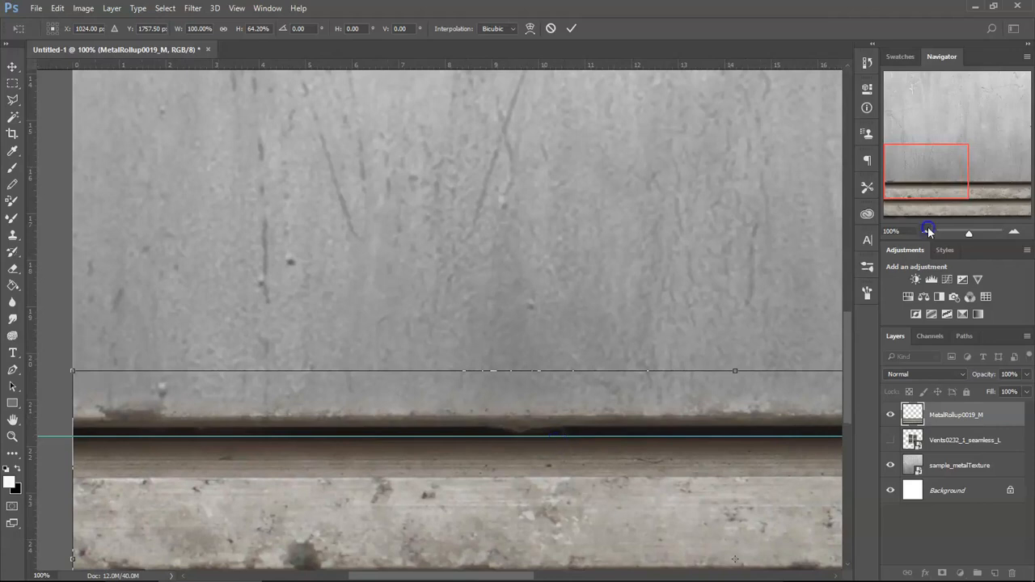
{"action": "left_click", "coordinate": [928, 231]}
{"action": "left_click", "coordinate": [925, 231]}
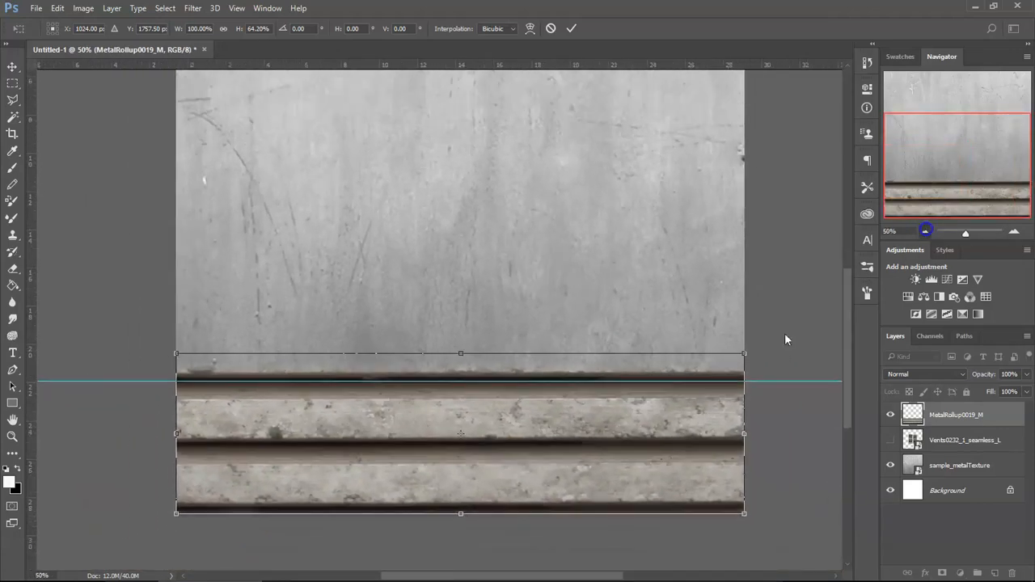
{"action": "key", "text": "ctrl+minus"}
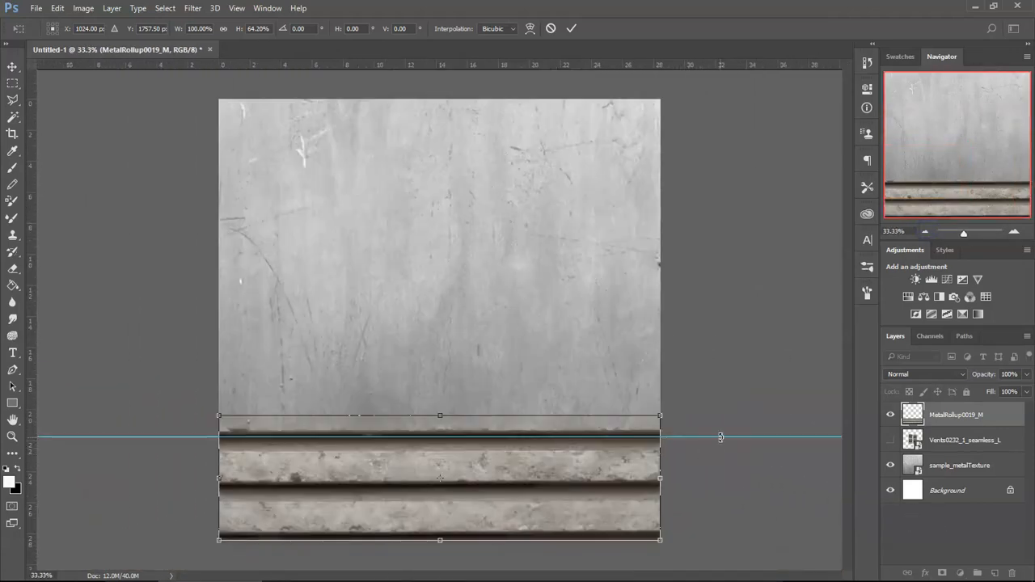
{"action": "key", "text": "Return"}
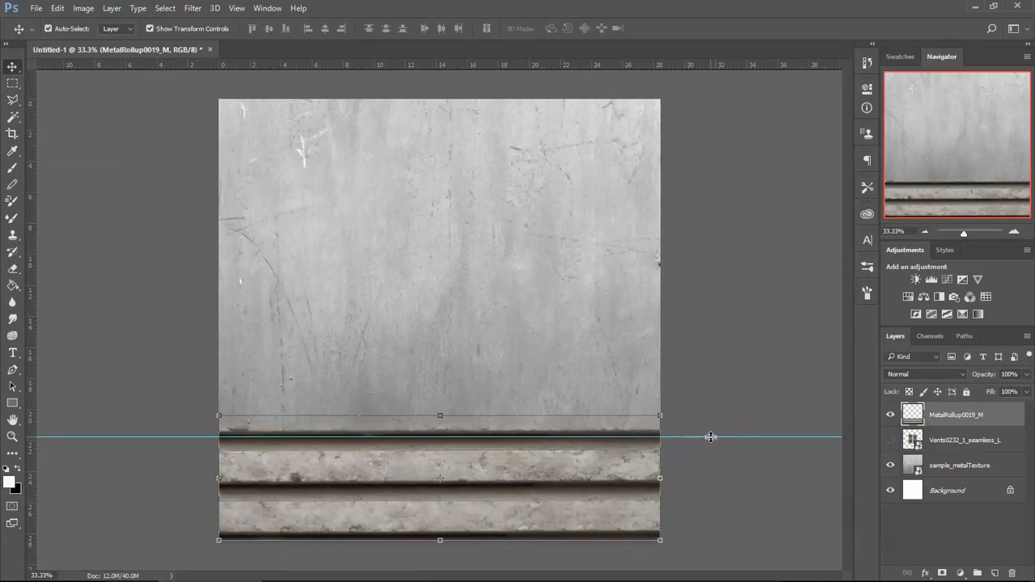
{"action": "left_click_drag", "start_coordinate": [711, 437], "coordinate": [699, 63]}
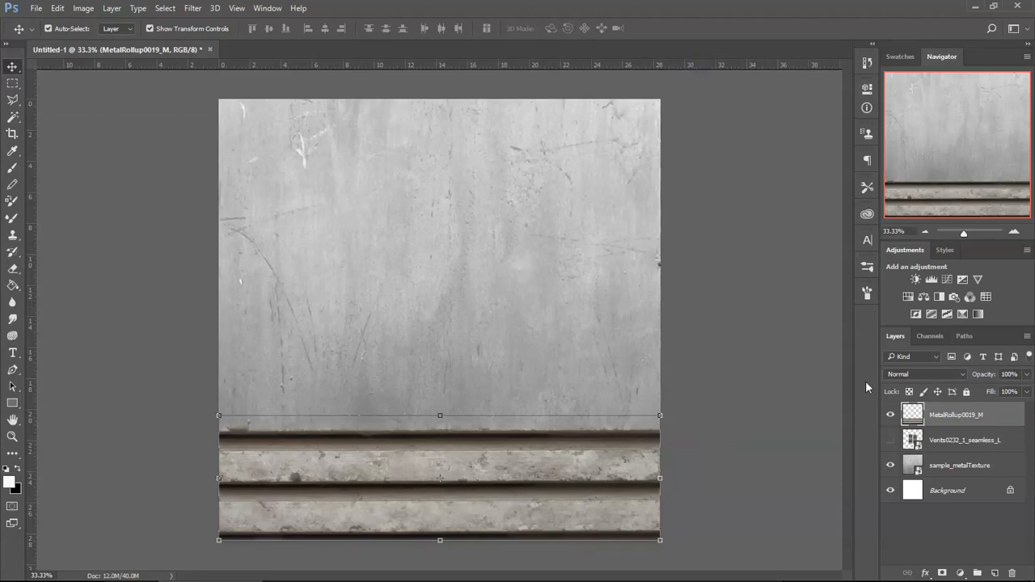
Set the MetalRollup0019_M layer's blending mode to Multiply and deselect all layers
{"action": "left_click", "coordinate": [959, 441]}
{"action": "left_click", "coordinate": [917, 413]}
{"action": "left_click", "coordinate": [931, 374]}
{"action": "left_click", "coordinate": [914, 155]}
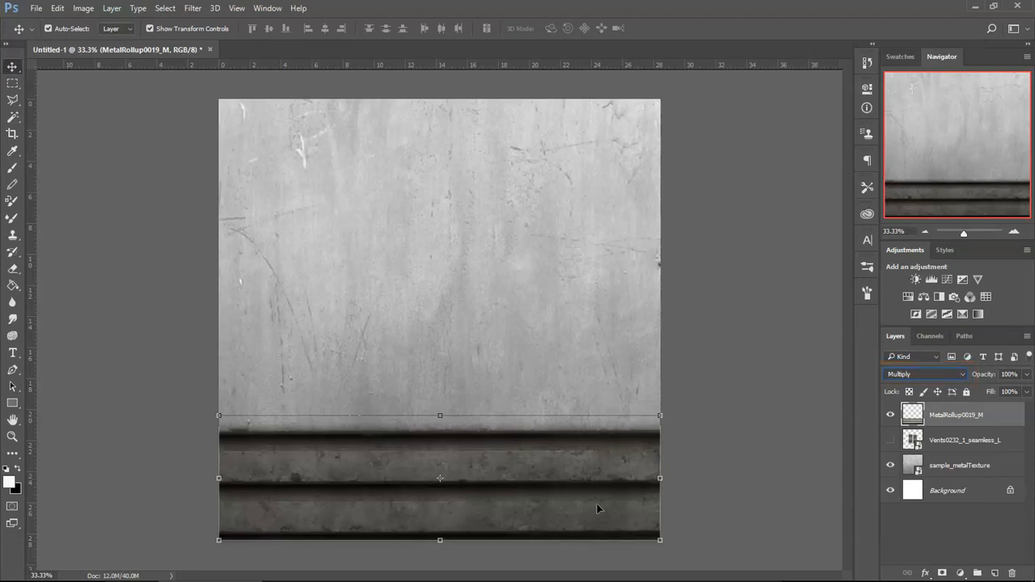
{"action": "left_click", "coordinate": [925, 518]}
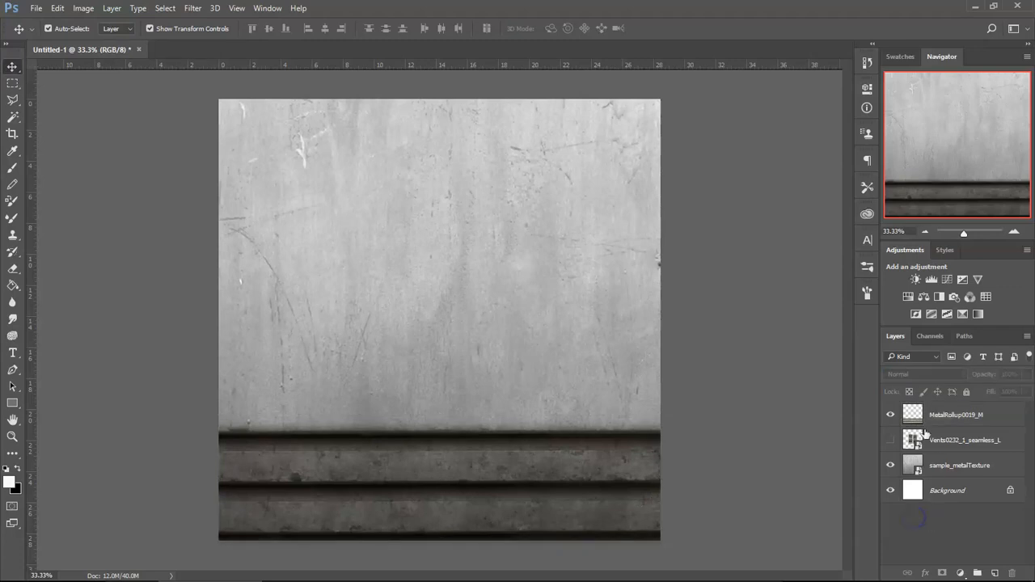
Add a Levels adjustment layer above MetalRollup0019_M and clip it to that layer
{"action": "left_click", "coordinate": [930, 418]}
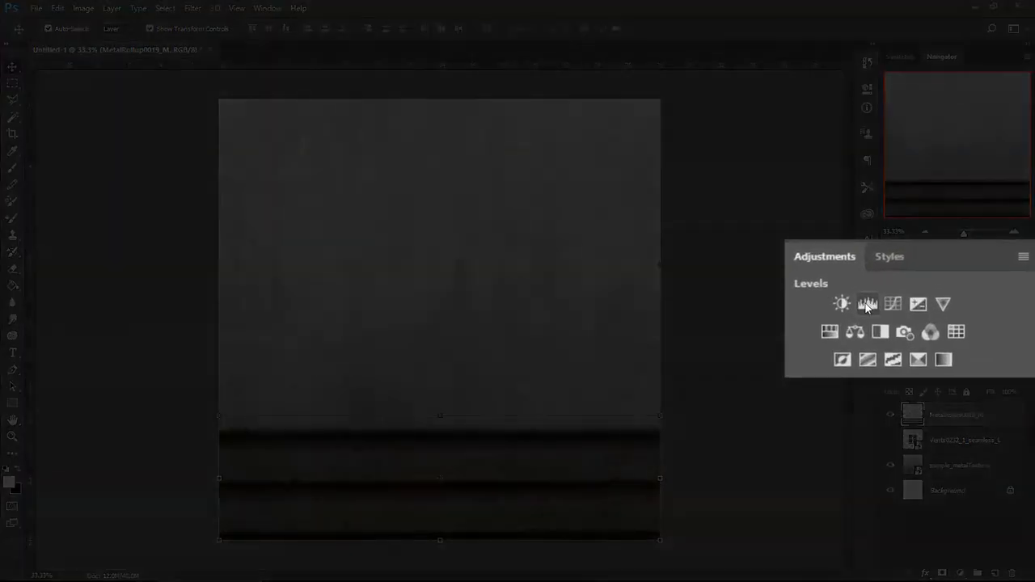
{"action": "left_click", "coordinate": [868, 305]}
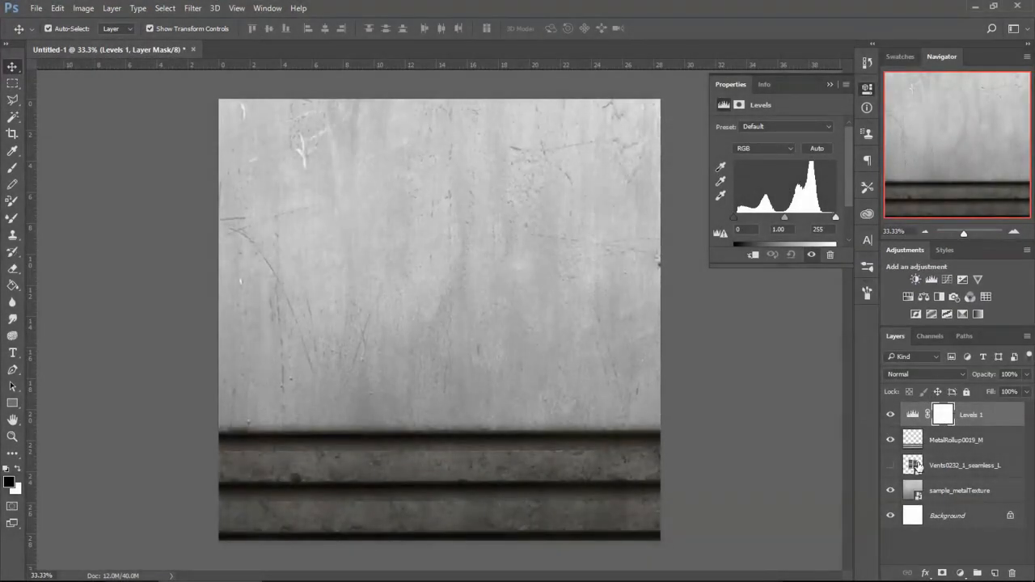
{"action": "right_click", "coordinate": [1007, 418]}
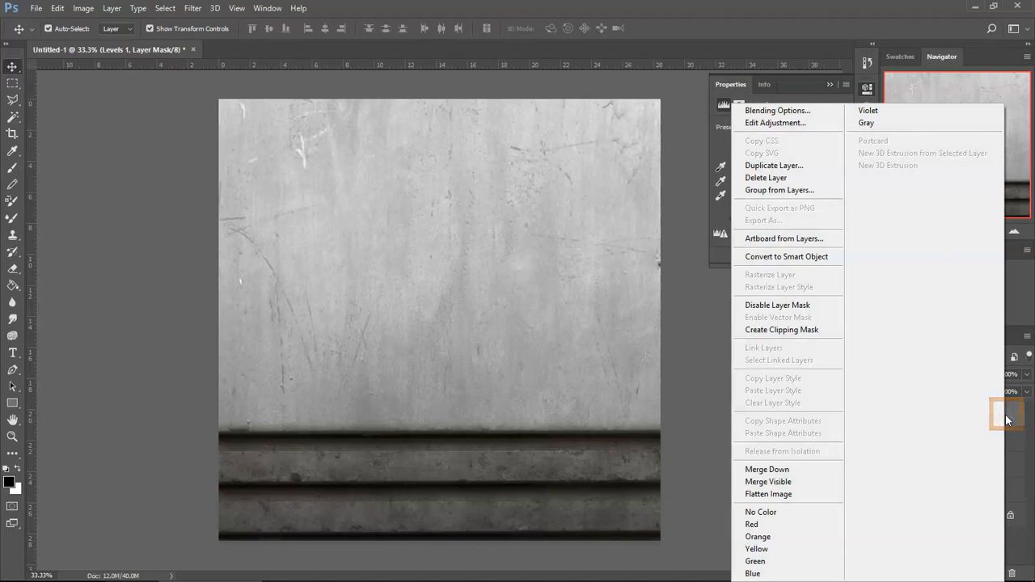
{"action": "left_click", "coordinate": [815, 335]}
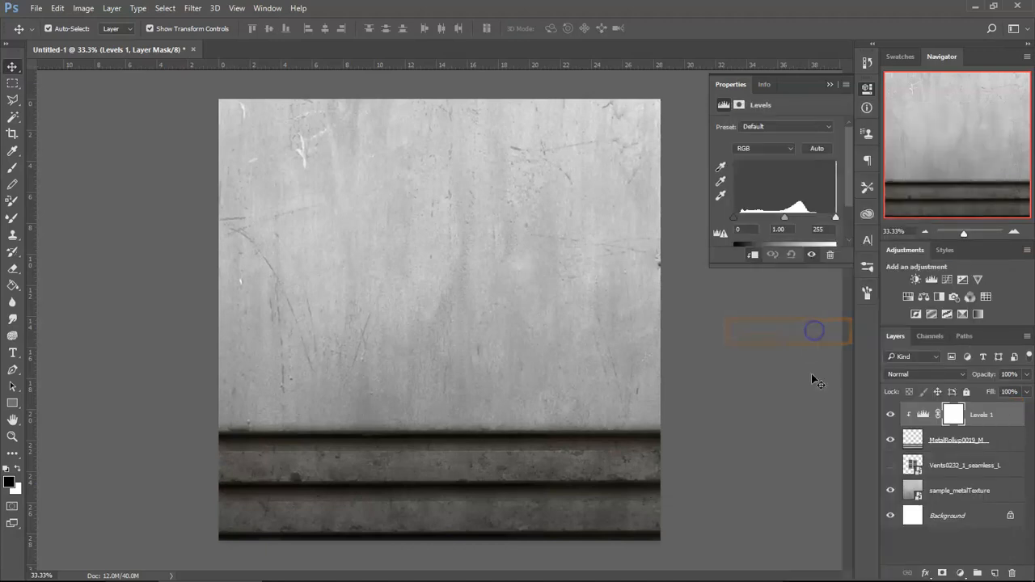
Lower the white input level of the clipped Levels adjustment to about 176 to brighten the roll-up slats
{"action": "left_click", "coordinate": [923, 416]}
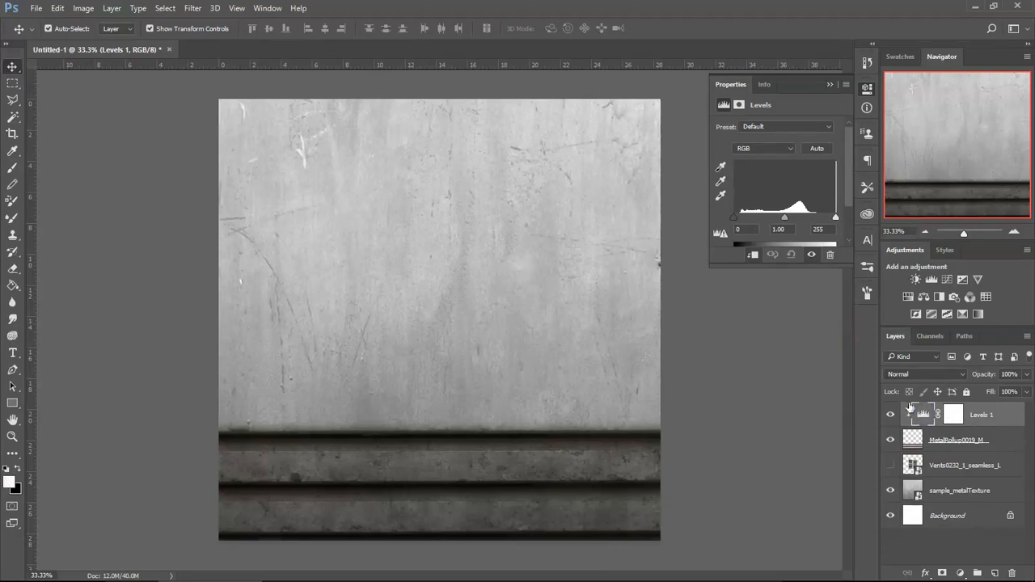
{"action": "mouse_move", "coordinate": [783, 220]}
{"action": "left_mouse_down"}
{"action": "mouse_move", "coordinate": [764, 220]}
{"action": "mouse_move", "coordinate": [785, 220]}
{"action": "left_mouse_up"}
{"action": "left_click_drag", "start_coordinate": [837, 218], "coordinate": [805, 221]}
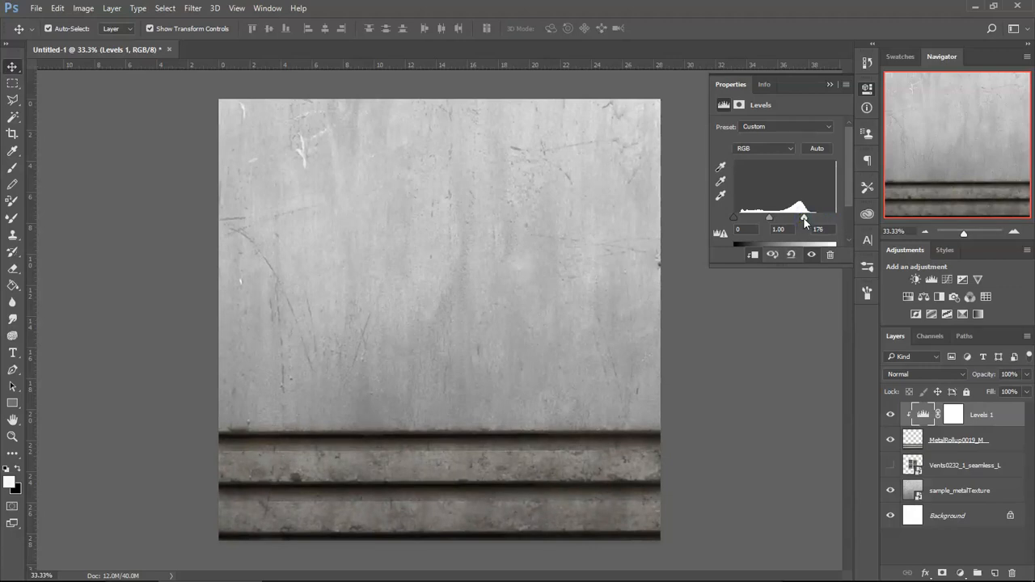
{"action": "left_click_drag", "start_coordinate": [784, 232], "coordinate": [767, 229]}
{"action": "left_click", "coordinate": [823, 230]}
{"action": "left_click_drag", "start_coordinate": [831, 230], "coordinate": [811, 231]}
{"action": "left_click", "coordinate": [995, 418]}
{"action": "left_click", "coordinate": [829, 84]}
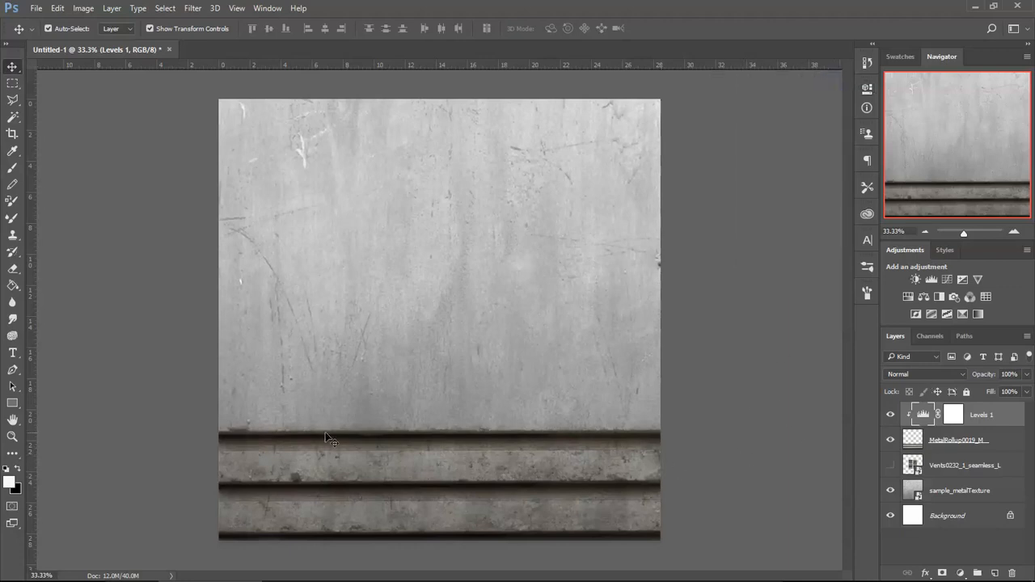
Add a Hue/Saturation adjustment clipped directly above MetalRollup0019_M and reduce its saturation
{"action": "left_click", "coordinate": [1005, 439]}
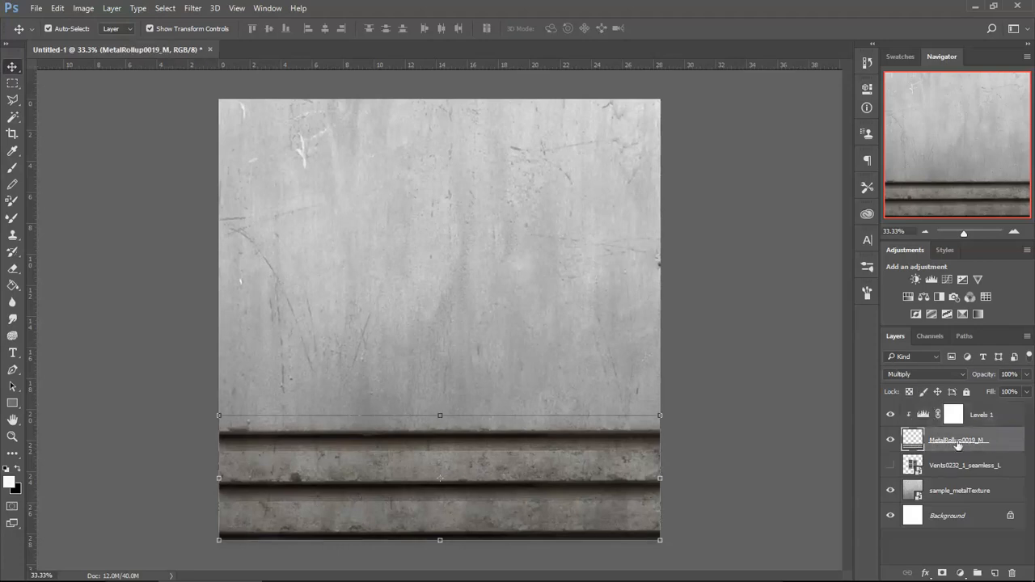
{"action": "left_click", "coordinate": [908, 298]}
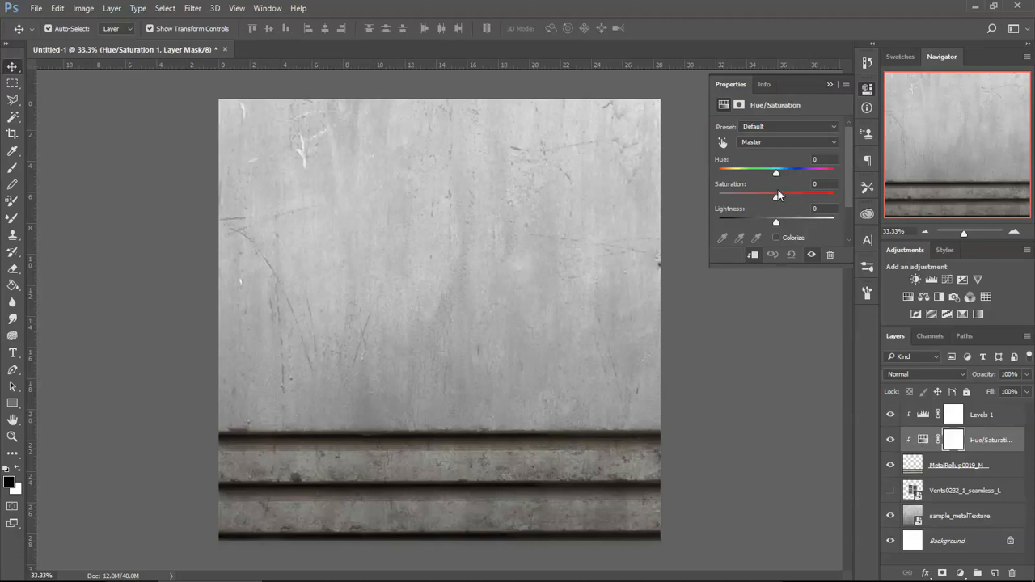
{"action": "left_click_drag", "start_coordinate": [777, 199], "coordinate": [755, 199]}
Group the MetalRollup0019_M layer with its Levels and Hue/Saturation adjustments and name the group Bottom Metal
{"action": "left_click", "coordinate": [982, 415]}
{"action": "left_click", "coordinate": [1000, 464]}
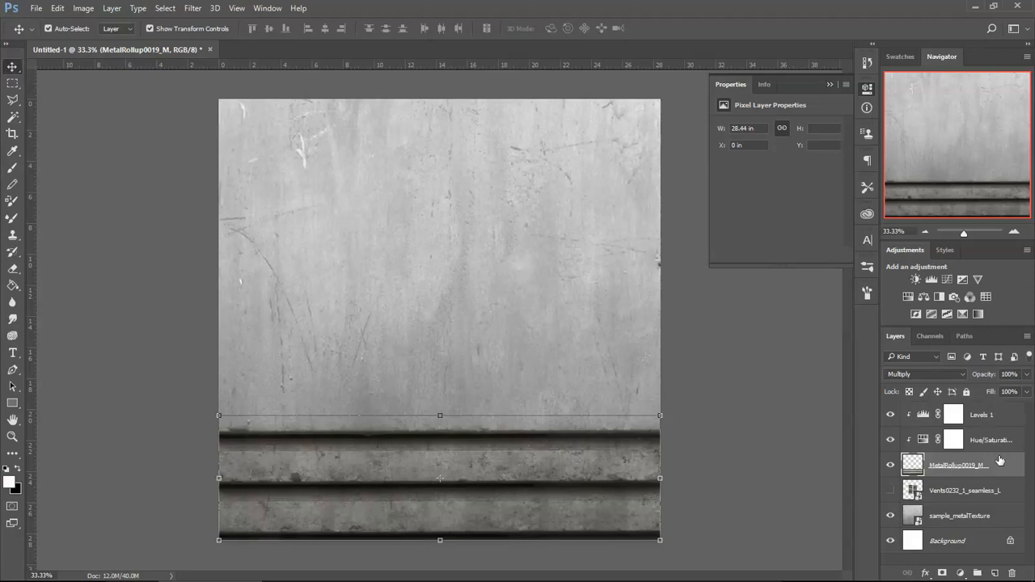
{"action": "left_click", "coordinate": [980, 414], "text": "shift"}
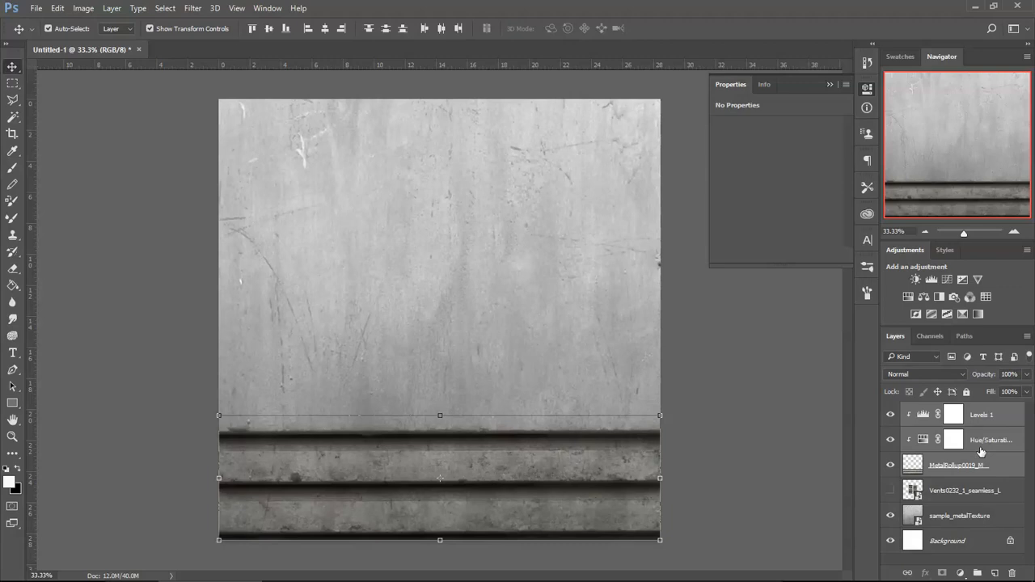
{"action": "key", "text": "ctrl+g"}
{"action": "double_click", "coordinate": [941, 411]}
{"action": "type", "text": "Bott"}
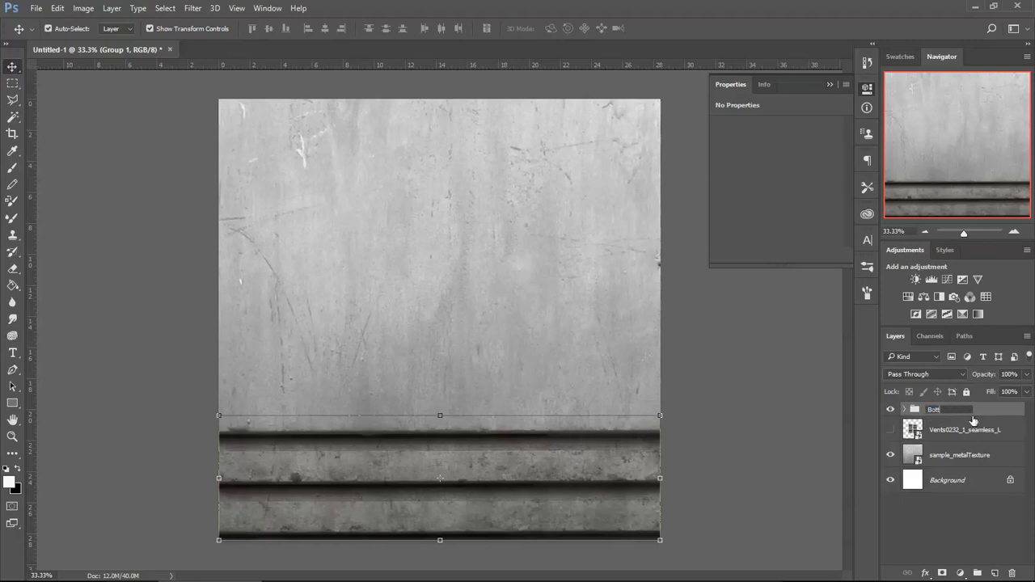
{"action": "type", "text": "om Metal"}
{"action": "key", "text": "Return"}
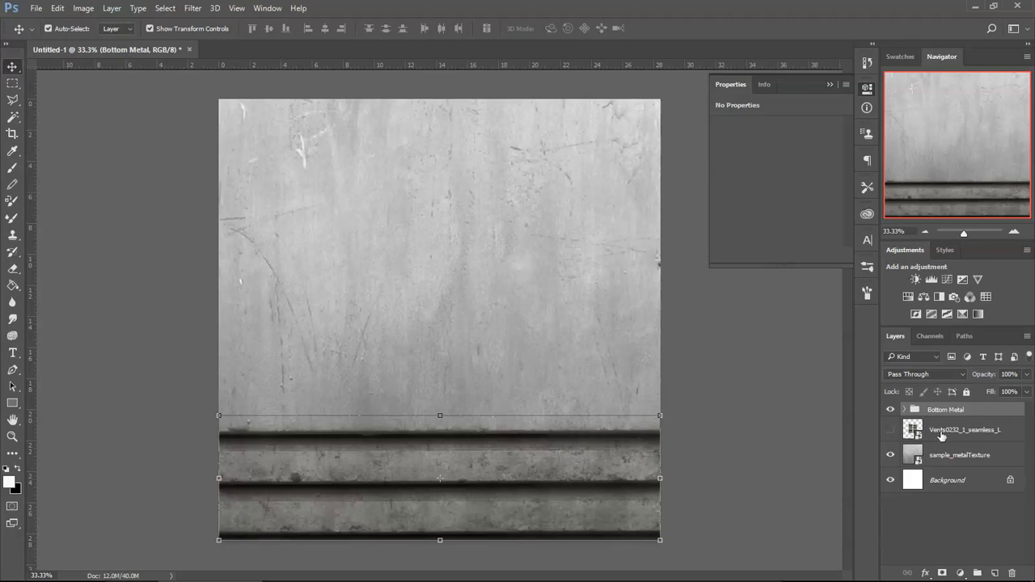
Rename the Vents0232_1_seamless_L layer to Vents and make it visible
{"action": "left_click", "coordinate": [945, 431]}
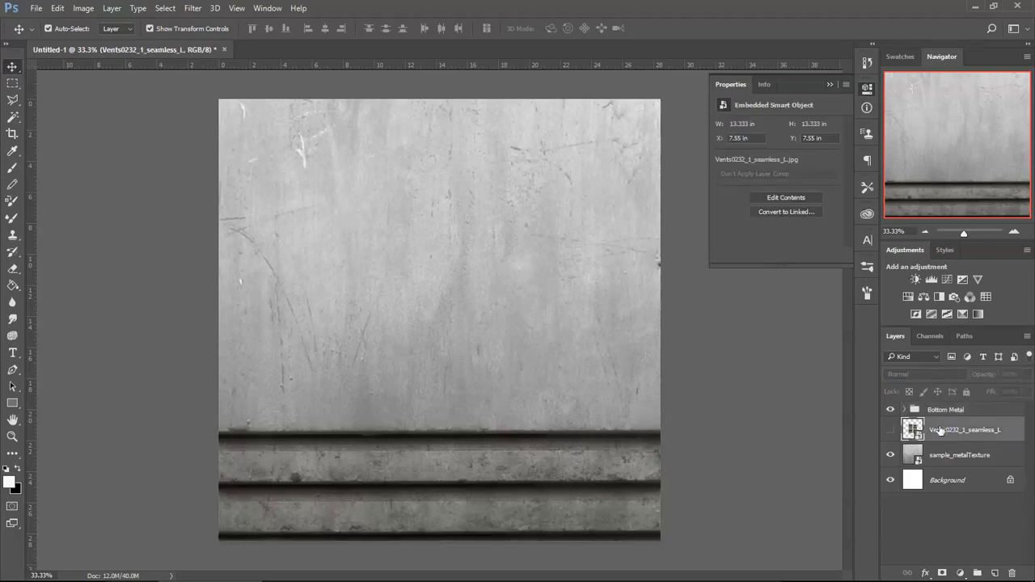
{"action": "double_click", "coordinate": [943, 431]}
{"action": "type", "text": "Vents"}
{"action": "key", "text": "Return"}
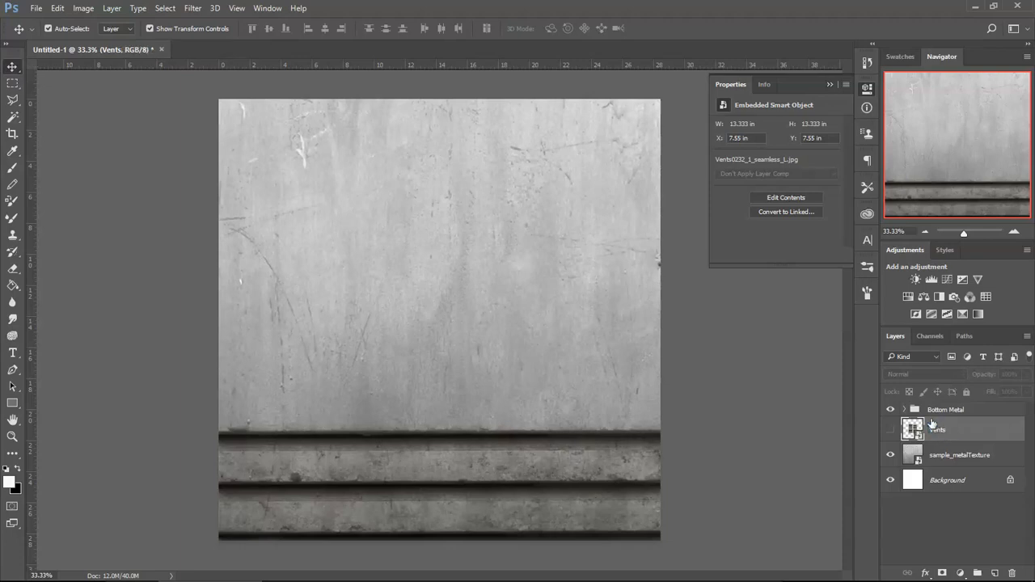
{"action": "left_click", "coordinate": [891, 430]}
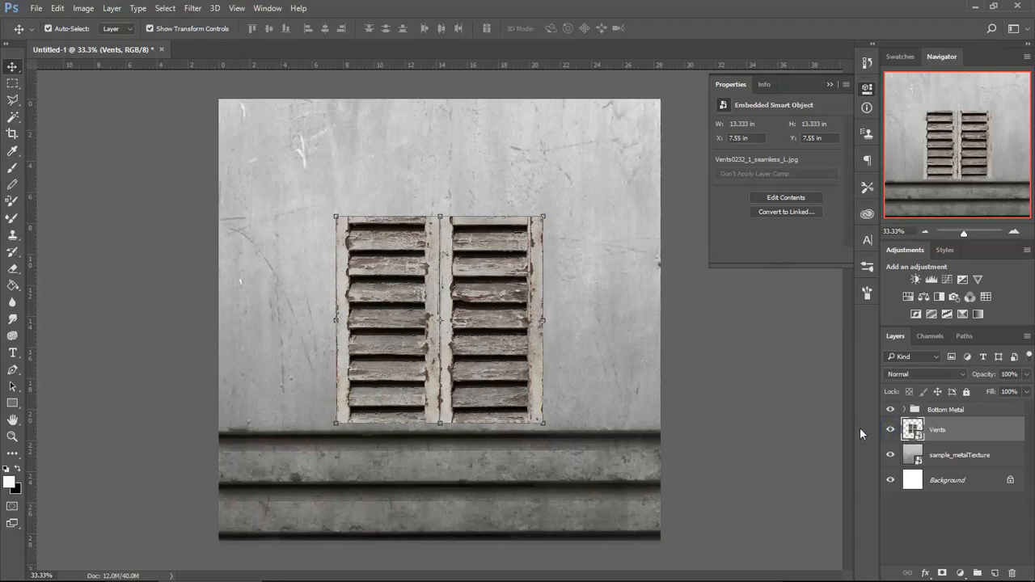
Narrow the top edge of the Vents layer symmetrically with a Perspective transform so the shutters taper upward
{"action": "left_click", "coordinate": [1015, 232]}
{"action": "left_click", "coordinate": [1014, 232]}
{"action": "left_click_drag", "start_coordinate": [568, 407], "coordinate": [540, 420]}
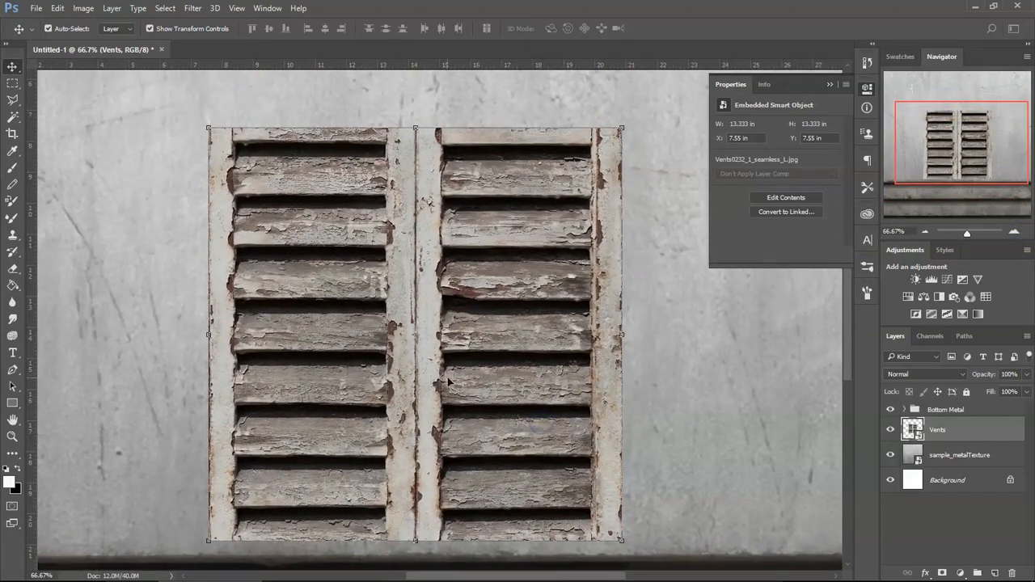
{"action": "left_click_drag", "start_coordinate": [443, 398], "coordinate": [458, 379]}
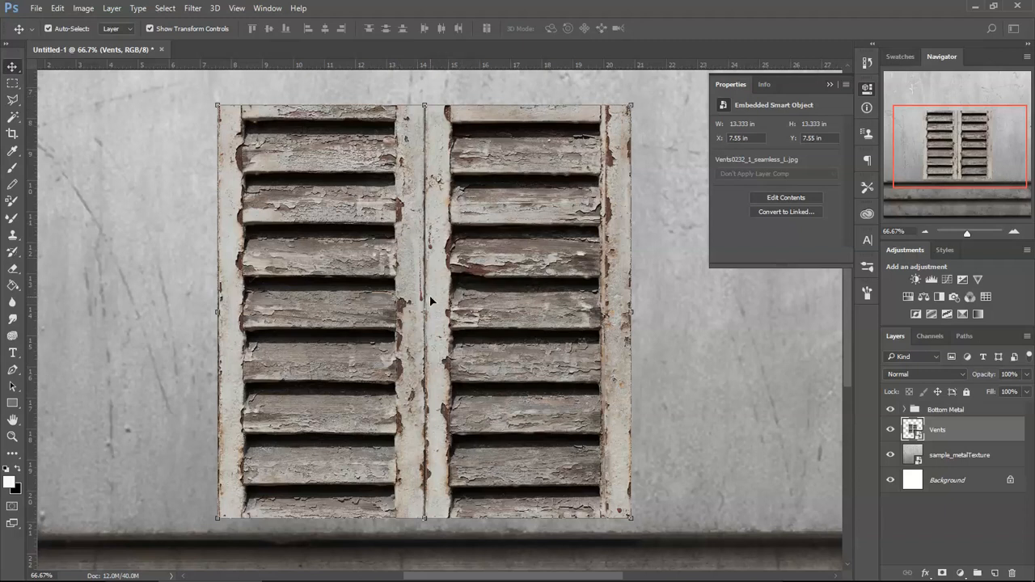
{"action": "key", "text": "ctrl"}
{"action": "key", "text": "ctrl+t"}
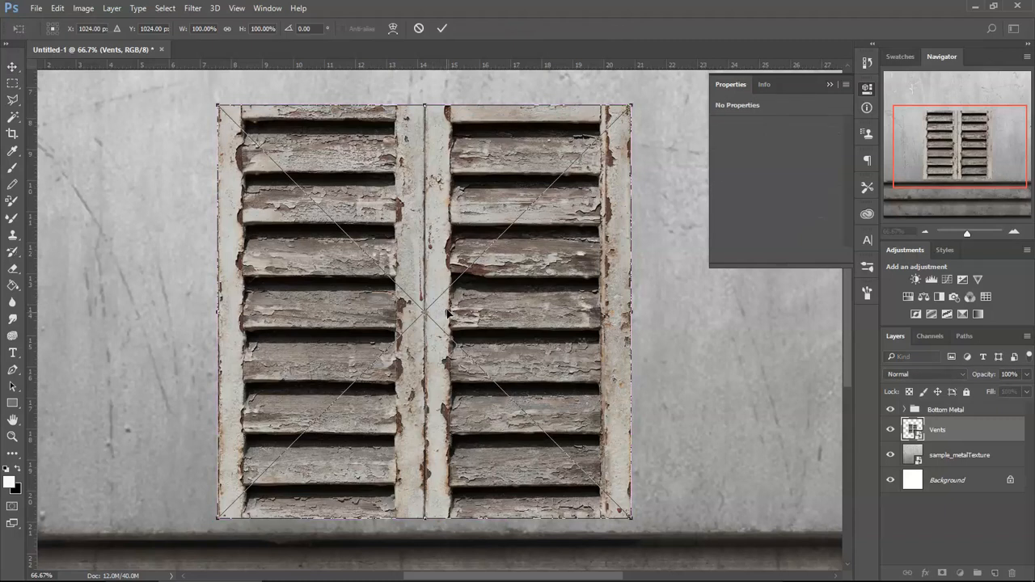
{"action": "left_click", "coordinate": [57, 8]}
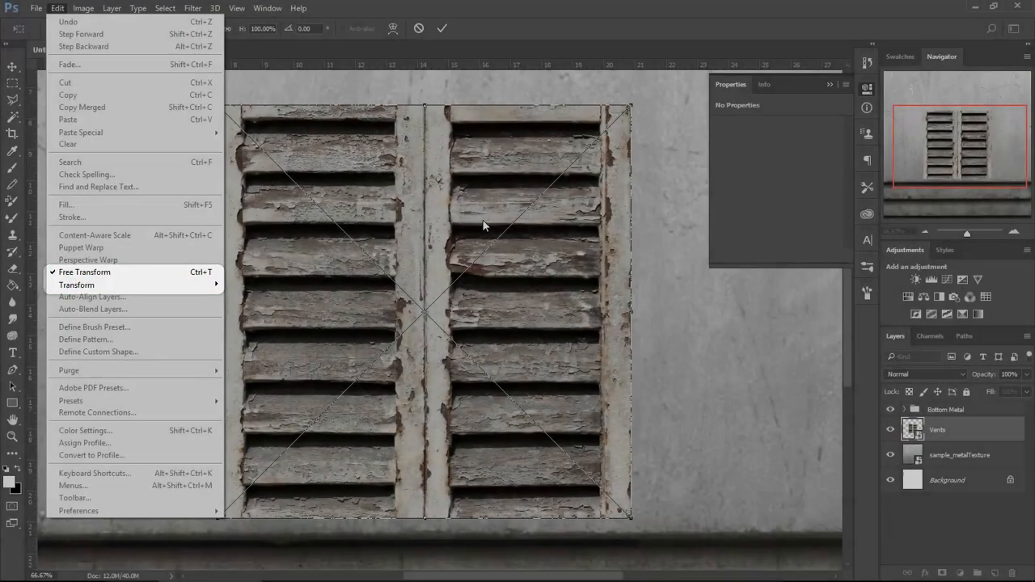
{"action": "right_click", "coordinate": [483, 221]}
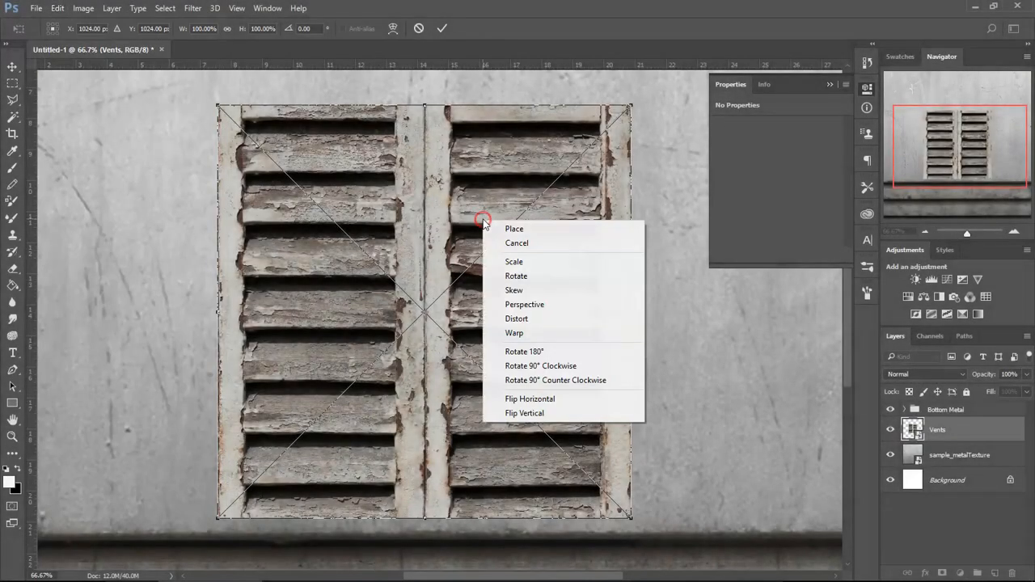
{"action": "right_click", "coordinate": [467, 204]}
{"action": "right_click", "coordinate": [470, 208]}
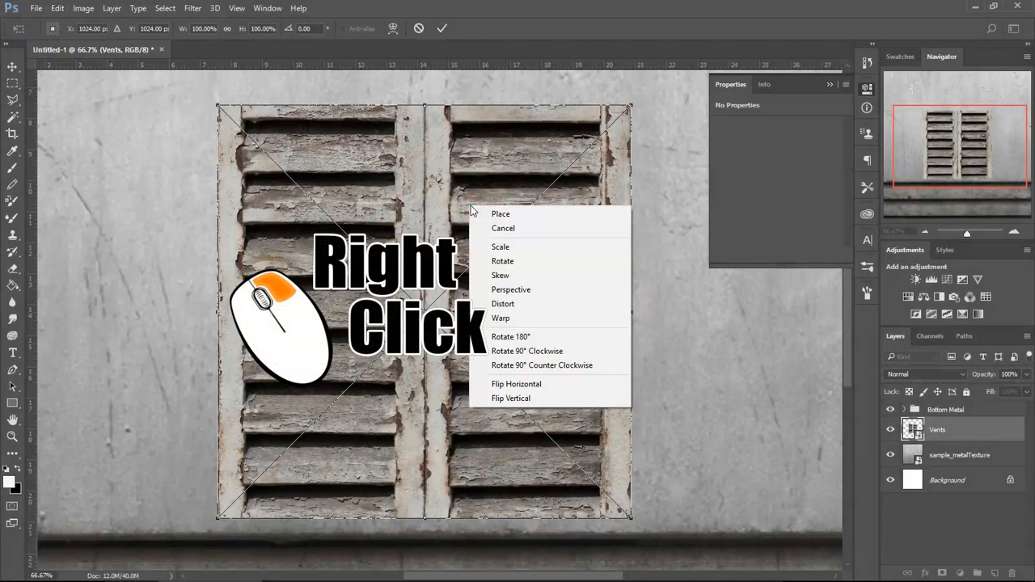
{"action": "left_click", "coordinate": [515, 290]}
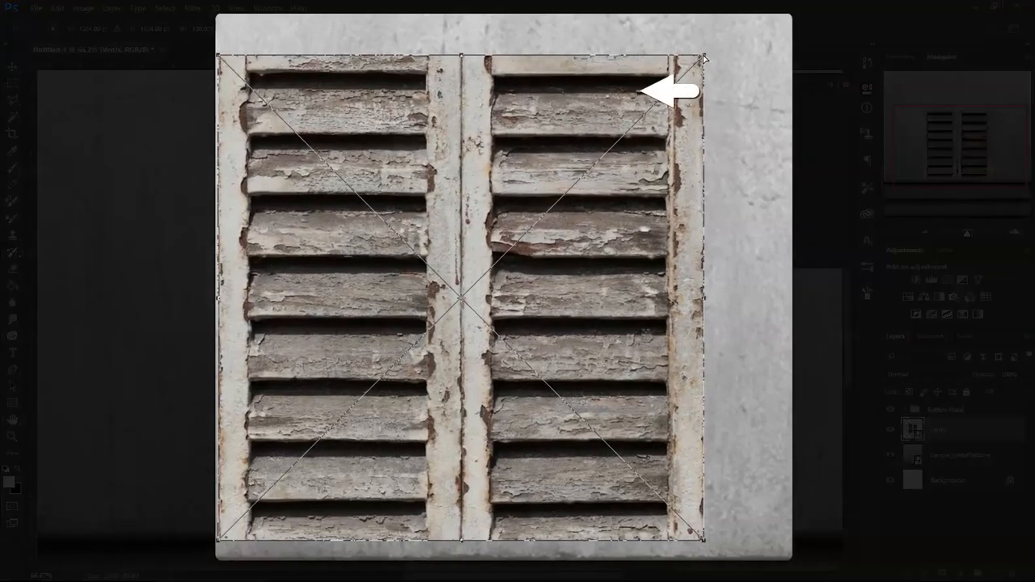
{"action": "left_click_drag", "start_coordinate": [644, 98], "coordinate": [639, 99]}
{"action": "left_click_drag", "start_coordinate": [697, 56], "coordinate": [655, 63]}
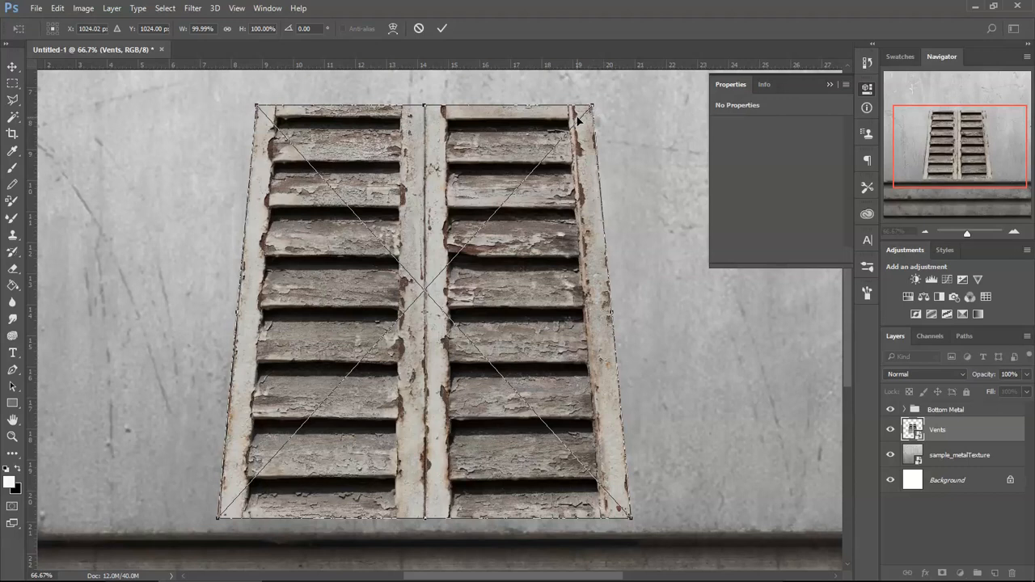
{"action": "key", "text": "Return"}
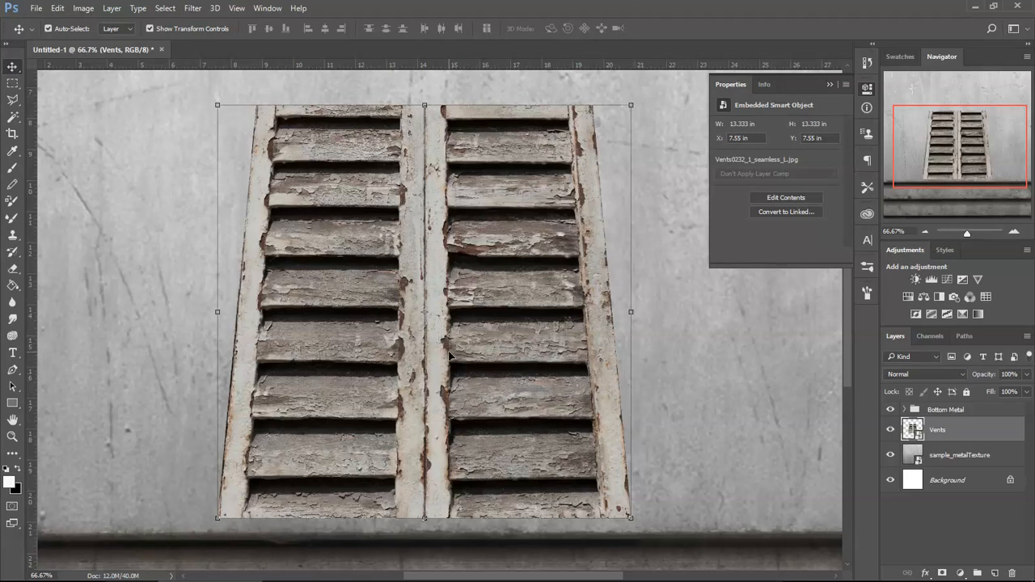
Set the blending mode of the Vents layer to Multiply
{"action": "left_click_drag", "start_coordinate": [488, 414], "coordinate": [492, 389]}
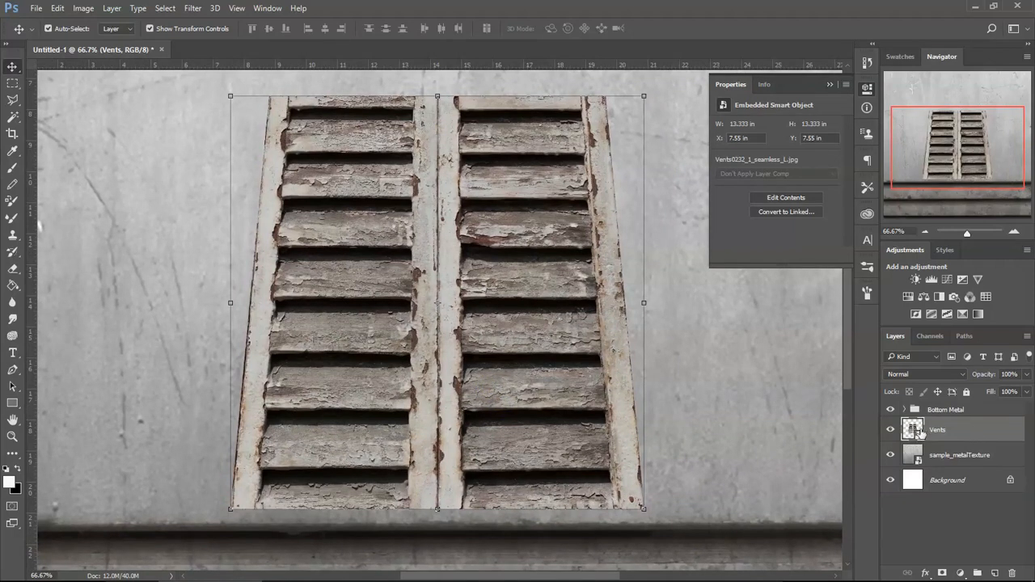
{"action": "left_click", "coordinate": [926, 373]}
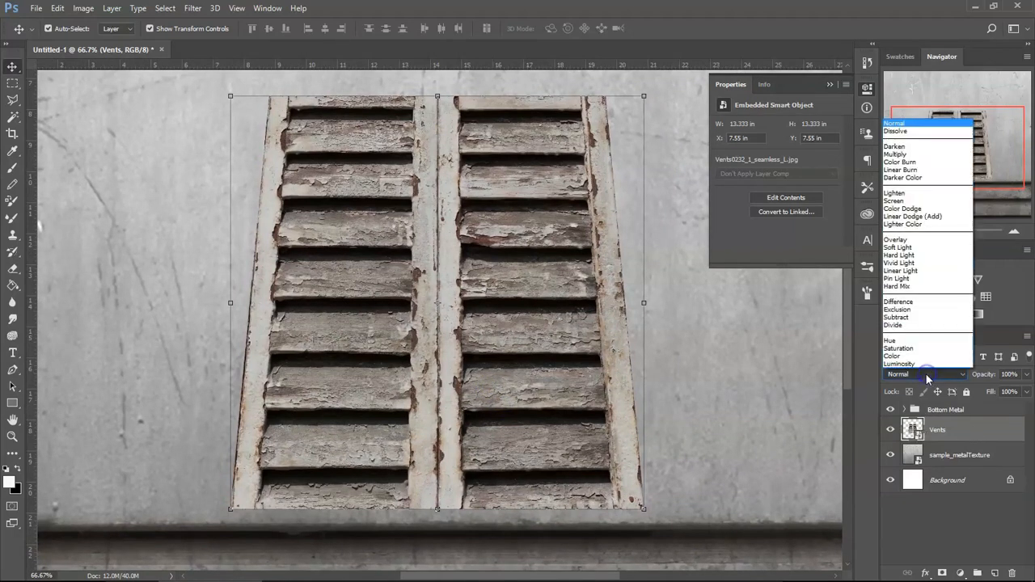
{"action": "left_click", "coordinate": [919, 155]}
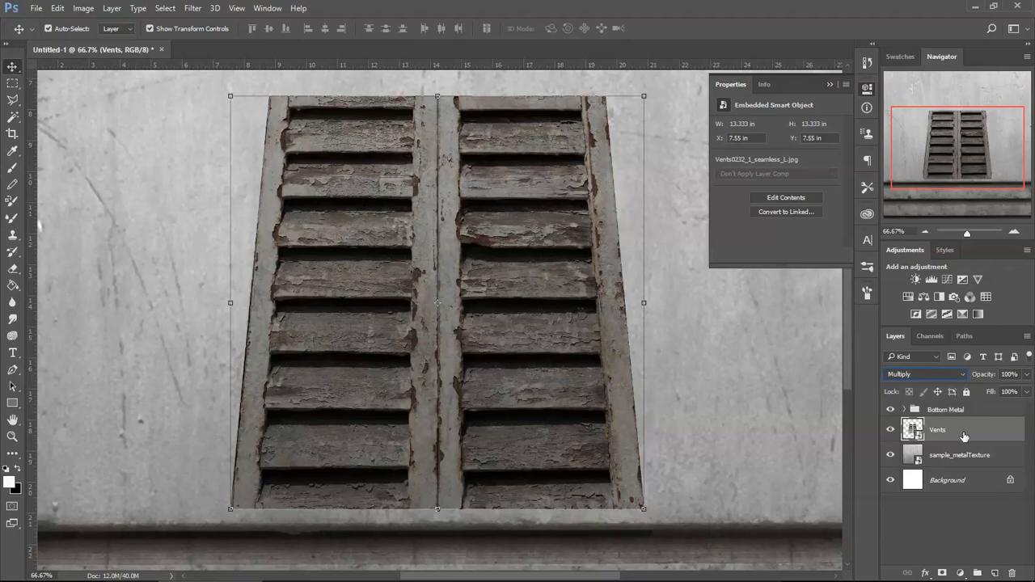
Put the Vents layer into a new group and name the group ALL Vents
{"action": "left_click", "coordinate": [925, 233]}
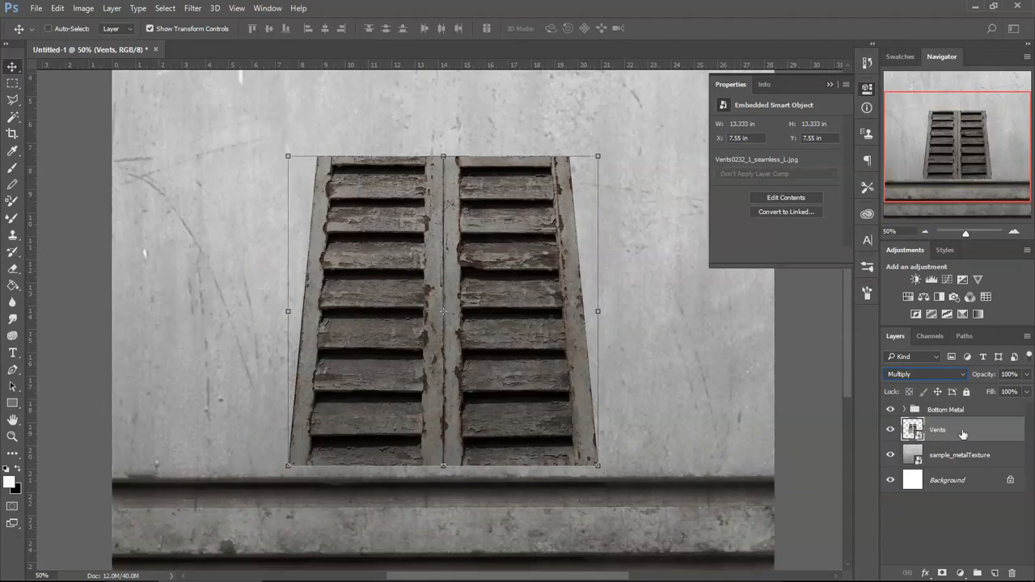
{"action": "key", "text": "ctrl+g"}
{"action": "double_click", "coordinate": [936, 424]}
{"action": "type", "text": "ALL Vents"}
{"action": "key", "text": "Return"}
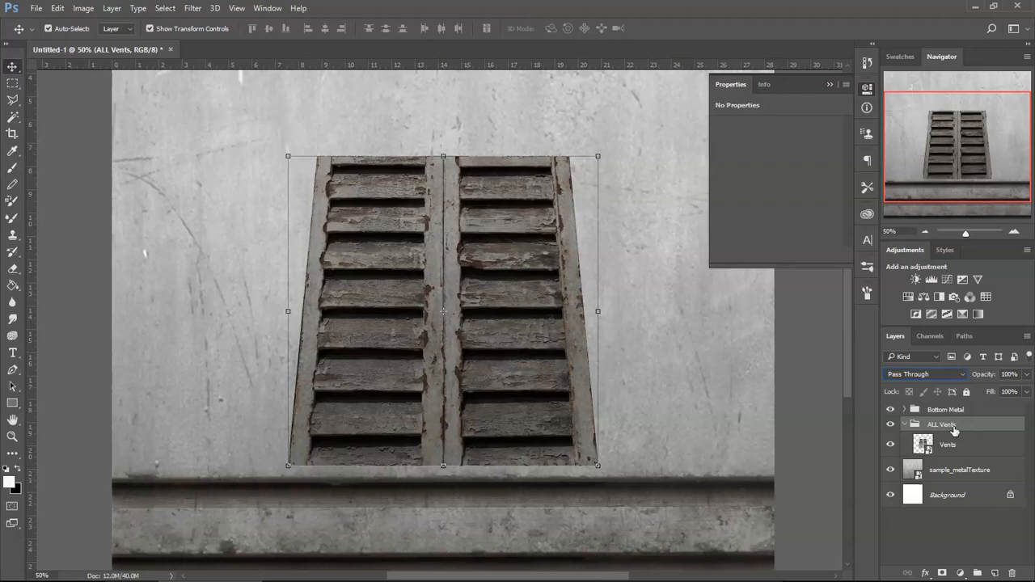
Add a Levels adjustment layer and place it directly above the ALL Vents group, outside it
{"action": "left_click", "coordinate": [932, 280]}
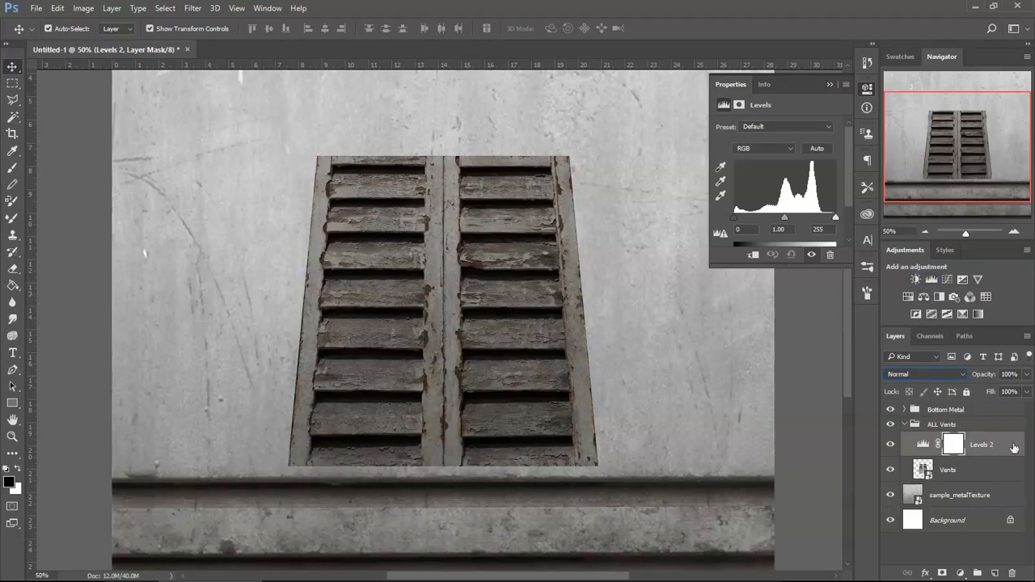
{"action": "left_click_drag", "start_coordinate": [1012, 448], "coordinate": [1011, 416]}
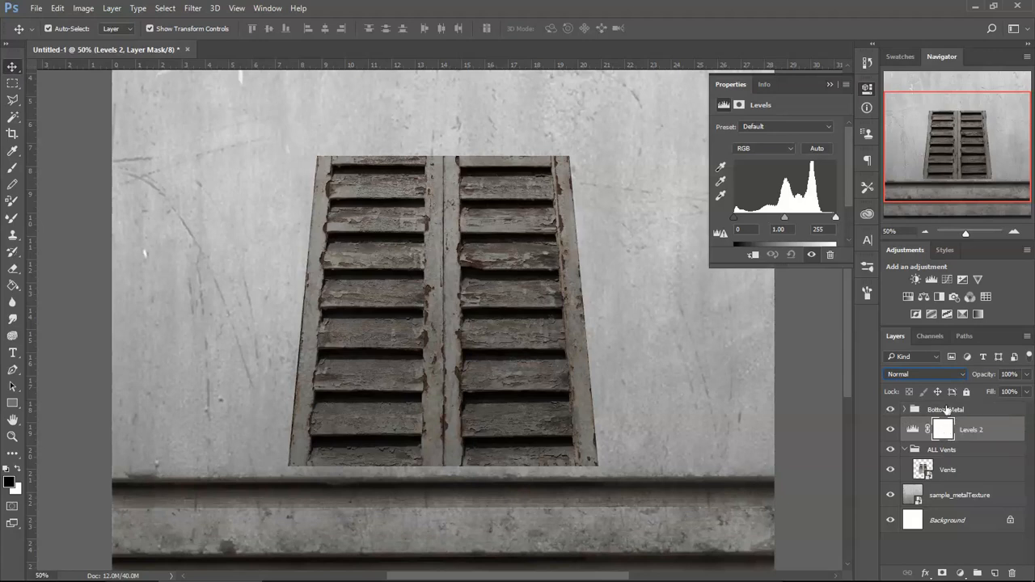
{"action": "left_click", "coordinate": [905, 450]}
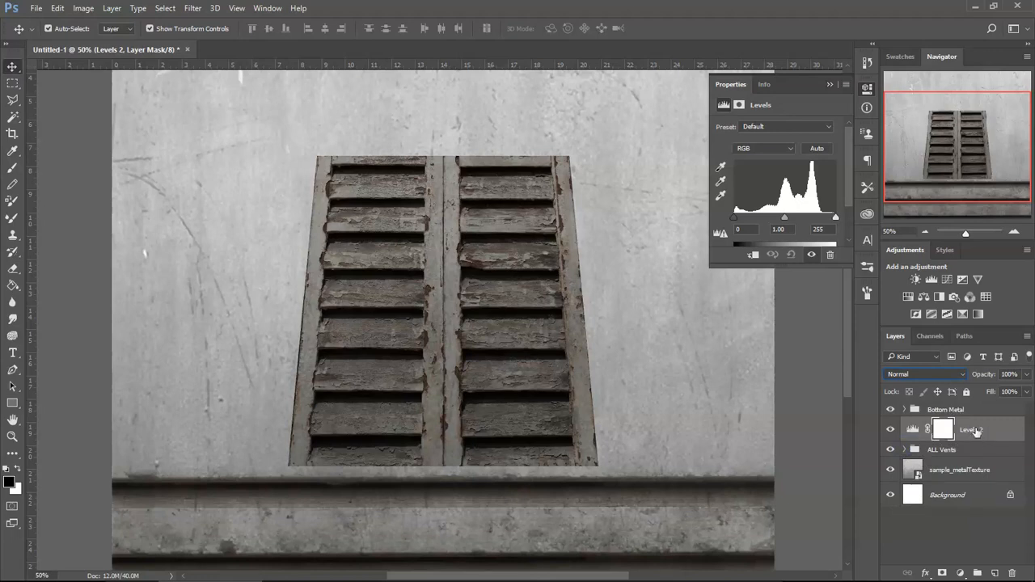
Rename the new Levels layer to Levels 4 Vents and clip it to the ALL Vents group
{"action": "double_click", "coordinate": [971, 429]}
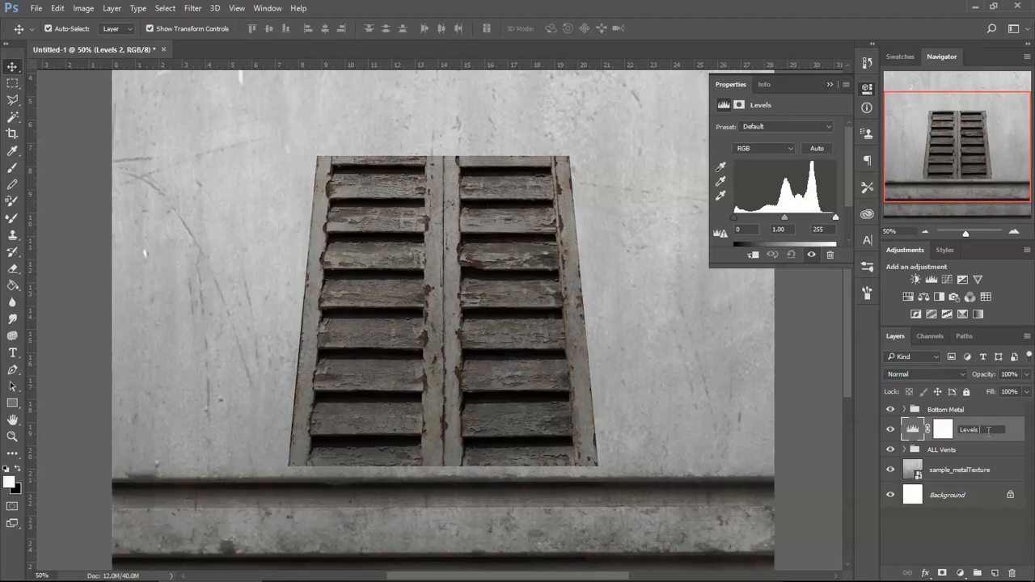
{"action": "type", "text": "Levels 4 Vents"}
{"action": "key", "text": "Return"}
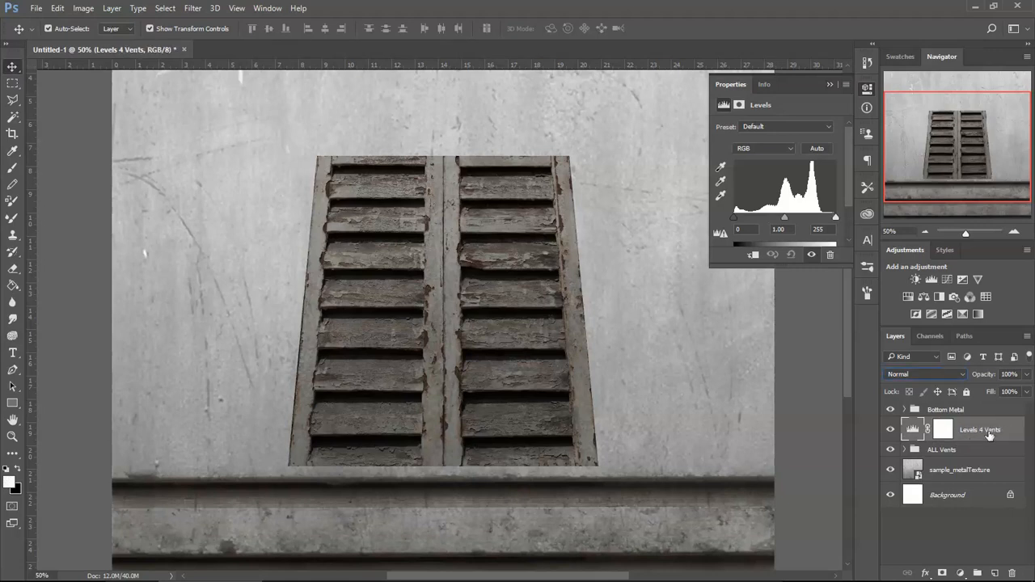
{"action": "right_click", "coordinate": [988, 433]}
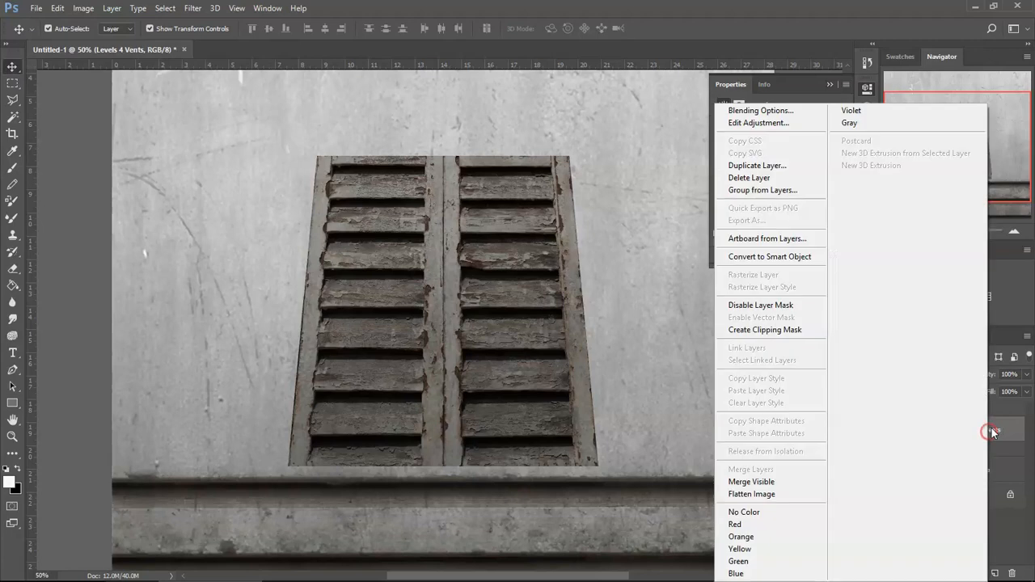
{"action": "left_click", "coordinate": [791, 335]}
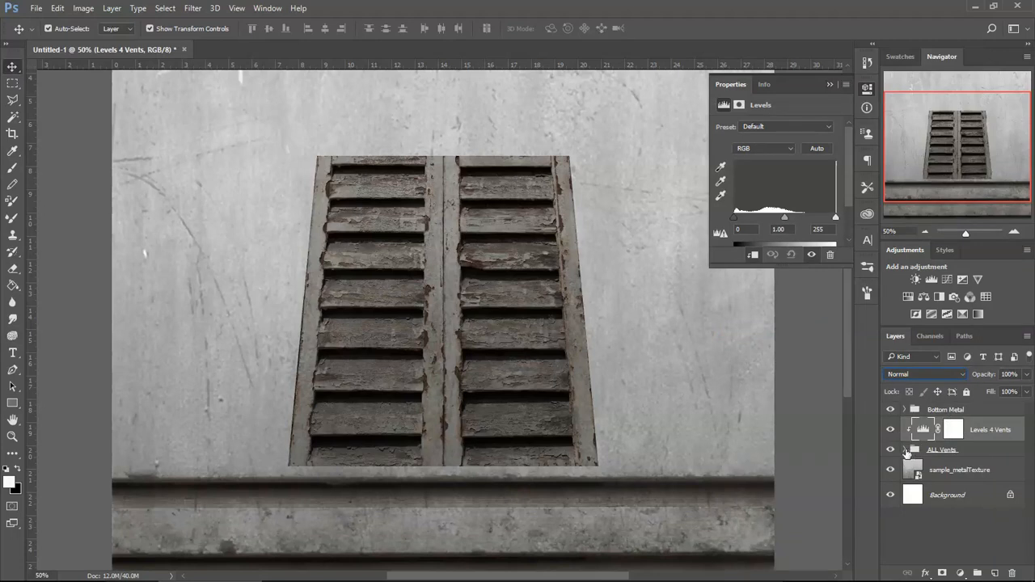
Try brightening the vents through Levels 4 Vents with a midtone input of 1.14 and a white input of 160
{"action": "left_click", "coordinate": [904, 449]}
{"action": "double_click", "coordinate": [923, 430]}
{"action": "left_click_drag", "start_coordinate": [837, 220], "coordinate": [811, 220]}
{"action": "left_click", "coordinate": [1015, 232]}
{"action": "left_click", "coordinate": [1015, 232]}
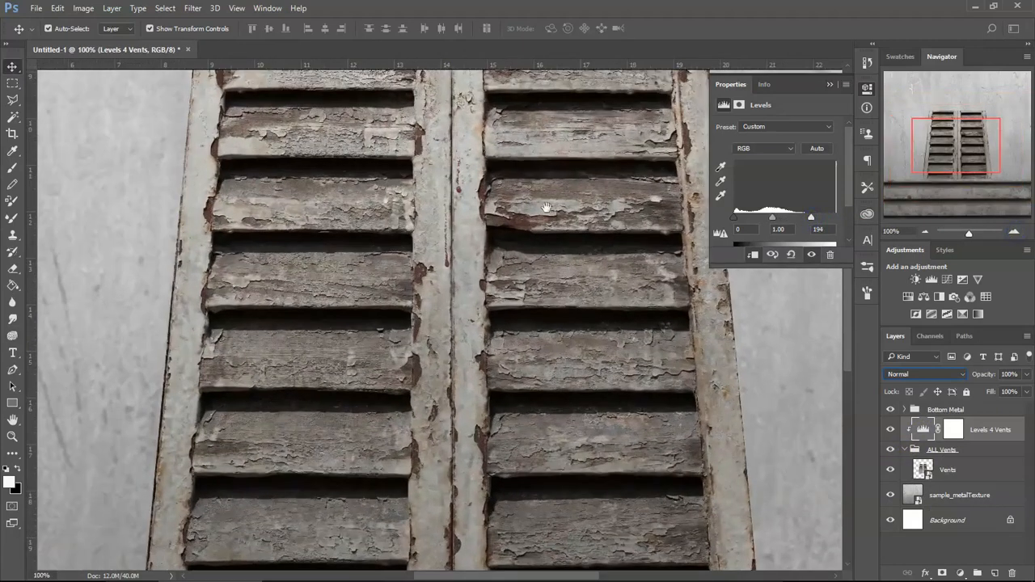
{"action": "left_click_drag", "start_coordinate": [546, 208], "coordinate": [522, 412]}
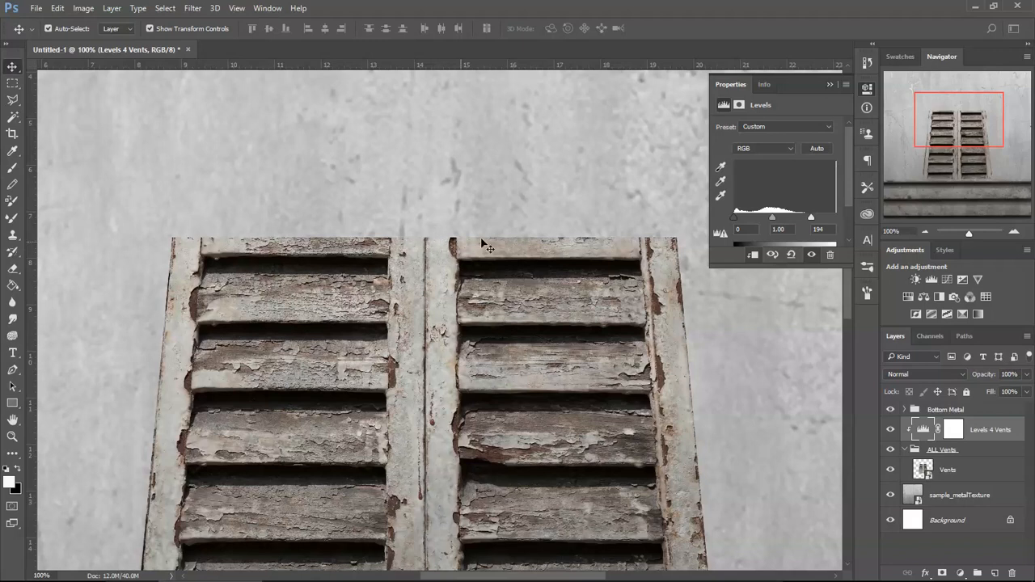
{"action": "left_click_drag", "start_coordinate": [812, 219], "coordinate": [861, 222]}
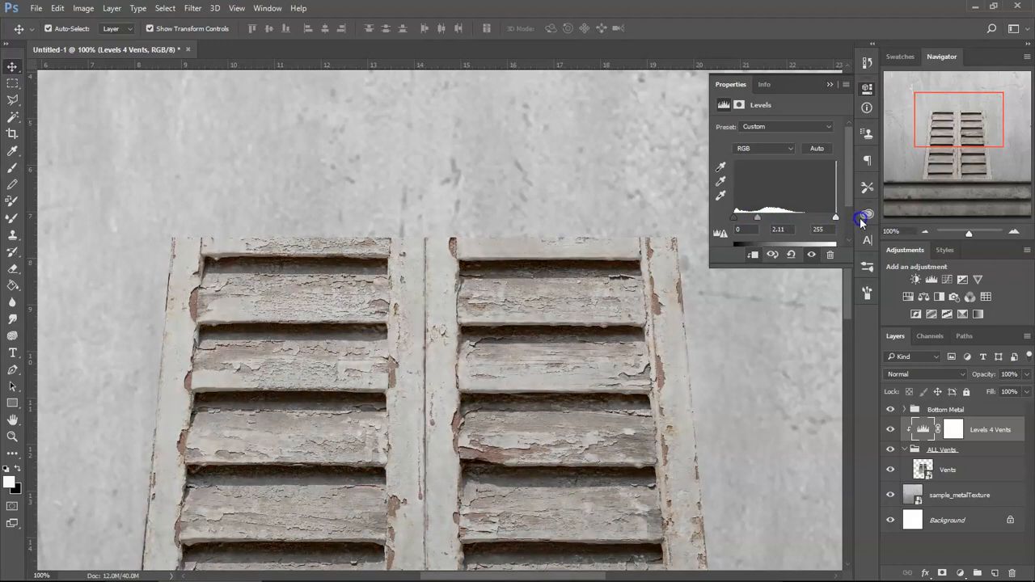
{"action": "mouse_move", "coordinate": [759, 223]}
{"action": "left_mouse_down"}
{"action": "mouse_move", "coordinate": [786, 215]}
{"action": "mouse_move", "coordinate": [738, 217]}
{"action": "mouse_move", "coordinate": [766, 214]}
{"action": "left_mouse_up"}
{"action": "left_click_drag", "start_coordinate": [837, 221], "coordinate": [765, 219]}
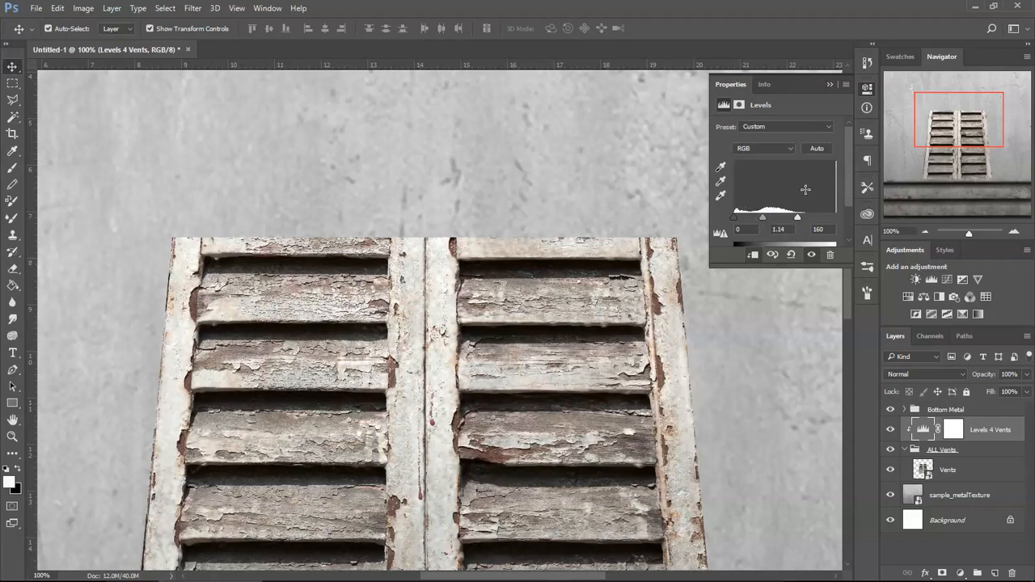
Reset Levels 4 Vents to the Default preset and set its midtone input to 1.18 and white input to 179
{"action": "left_click", "coordinate": [846, 86]}
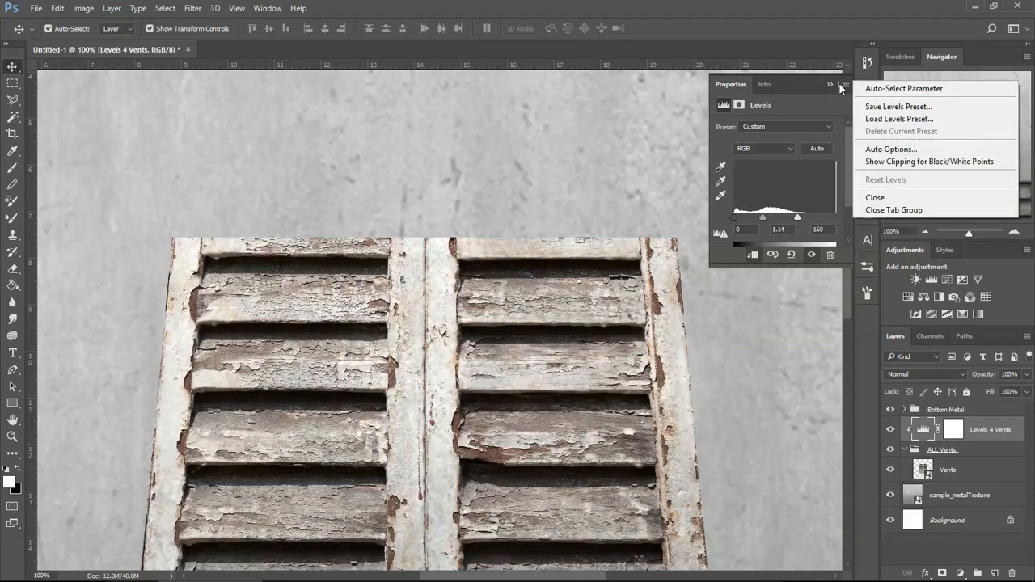
{"action": "left_click", "coordinate": [831, 100]}
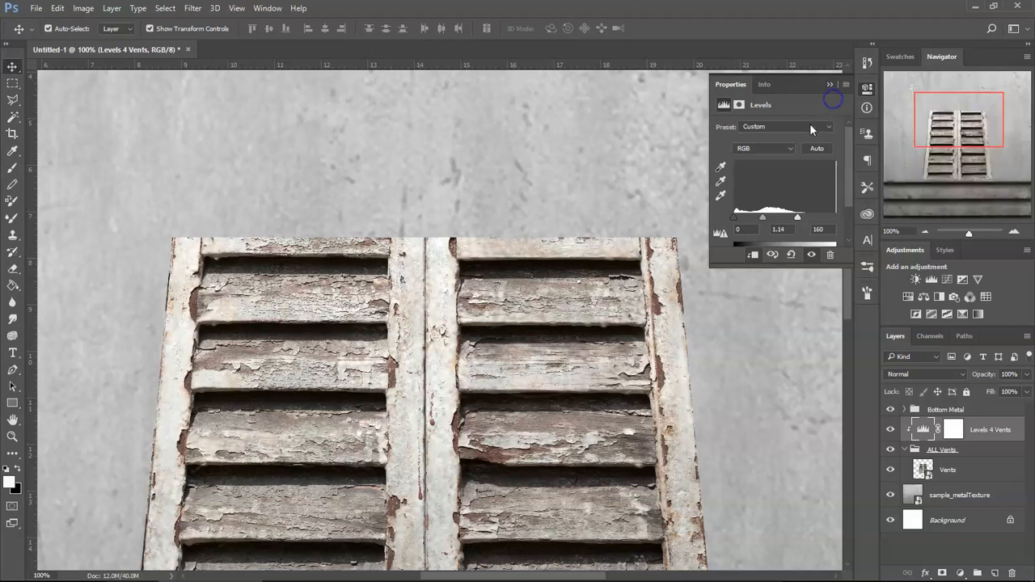
{"action": "left_click", "coordinate": [826, 127]}
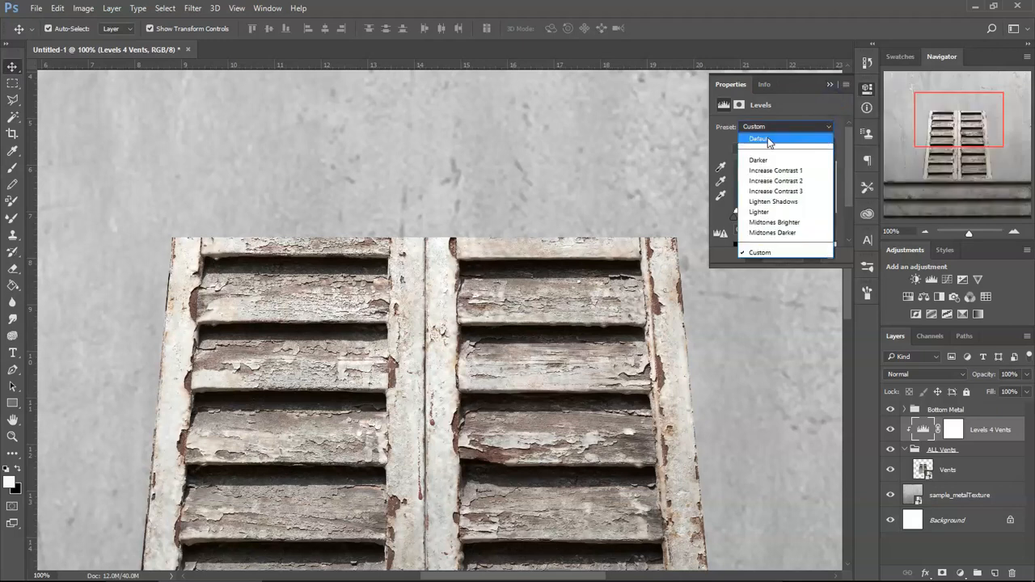
{"action": "left_click", "coordinate": [761, 139]}
{"action": "left_click_drag", "start_coordinate": [836, 219], "coordinate": [766, 223]}
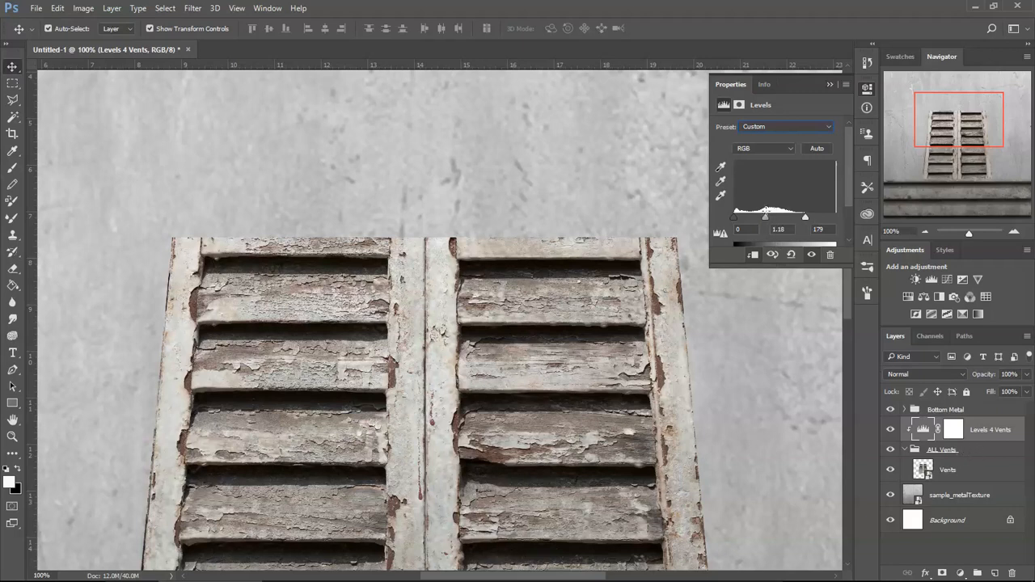
Set the blending mode of the ALL Vents group to Multiply
{"action": "left_click", "coordinate": [974, 452]}
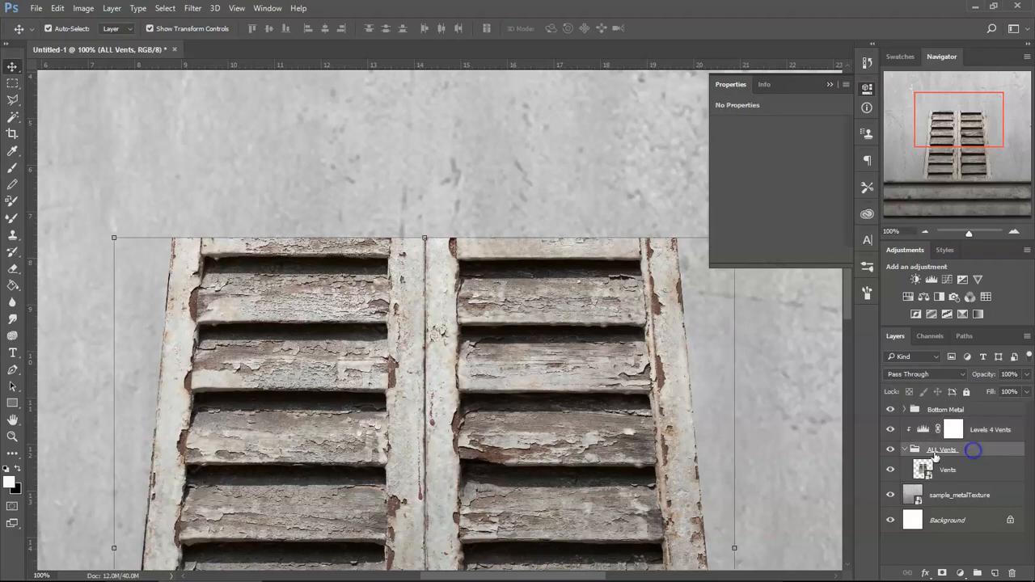
{"action": "left_click", "coordinate": [967, 467]}
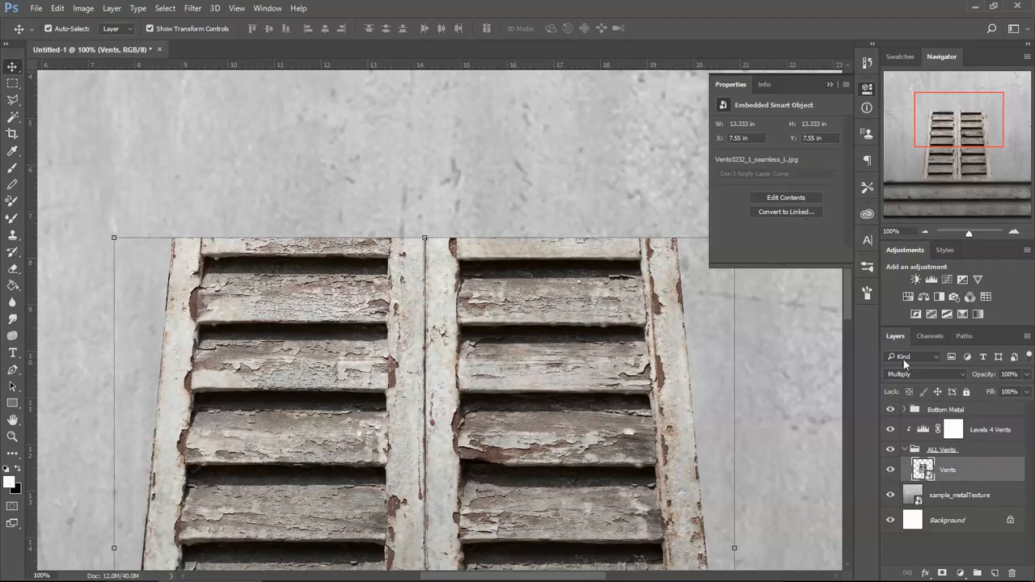
{"action": "left_click", "coordinate": [972, 451]}
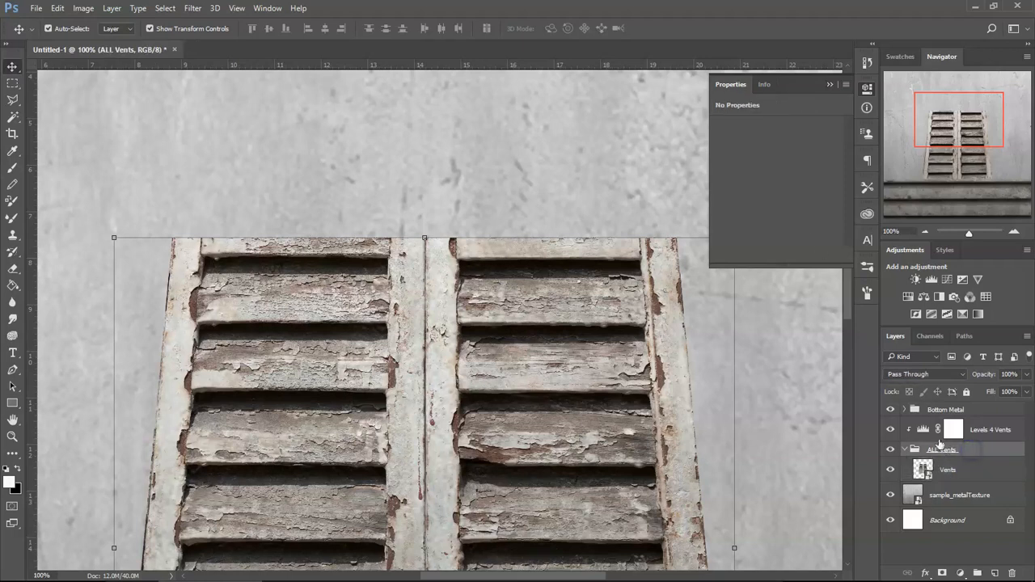
{"action": "left_click", "coordinate": [934, 374]}
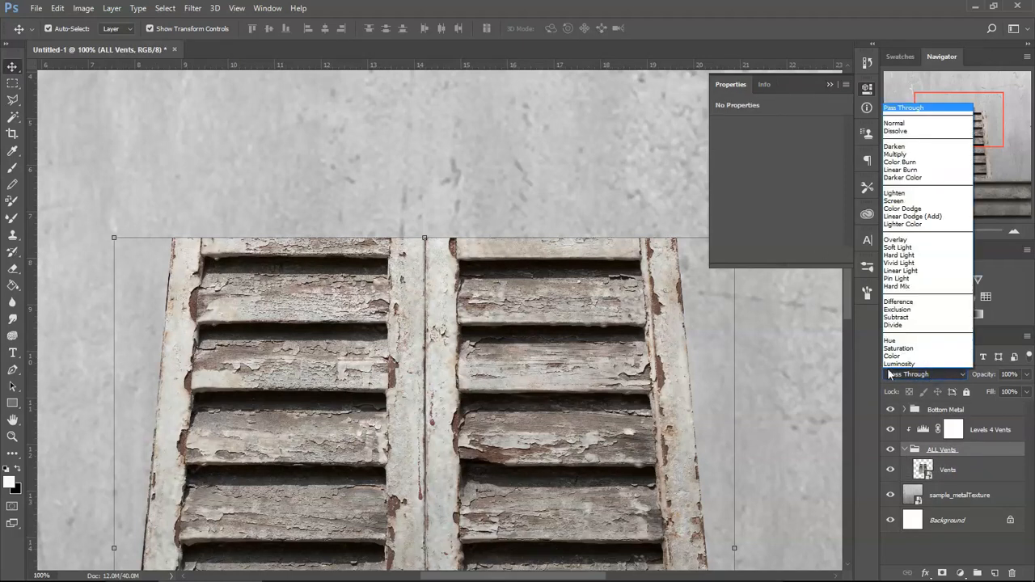
{"action": "left_click", "coordinate": [897, 153]}
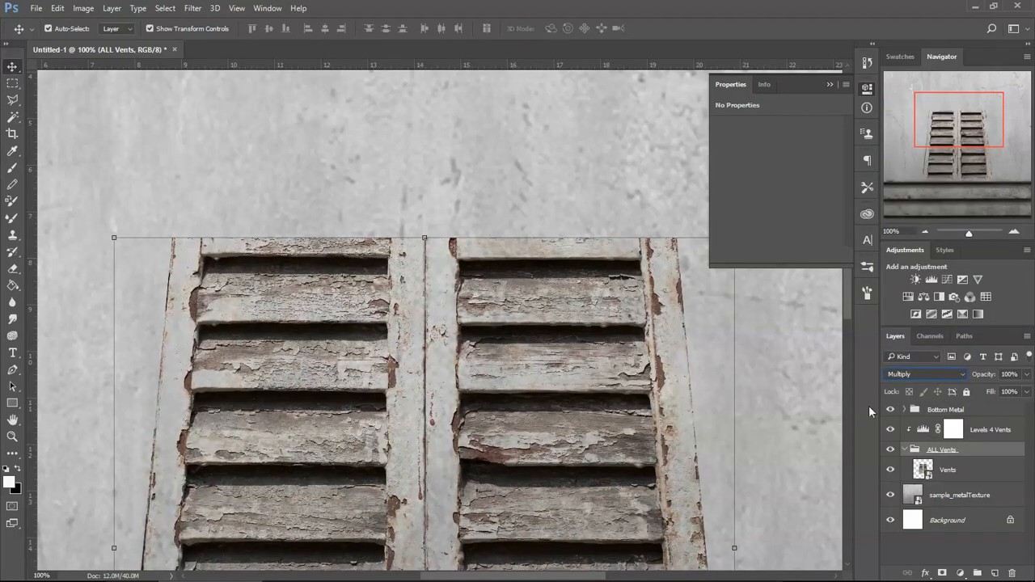
Set the midtone input of Levels 4 Vents to 1.15 and its white input to 180
{"action": "left_click", "coordinate": [933, 433]}
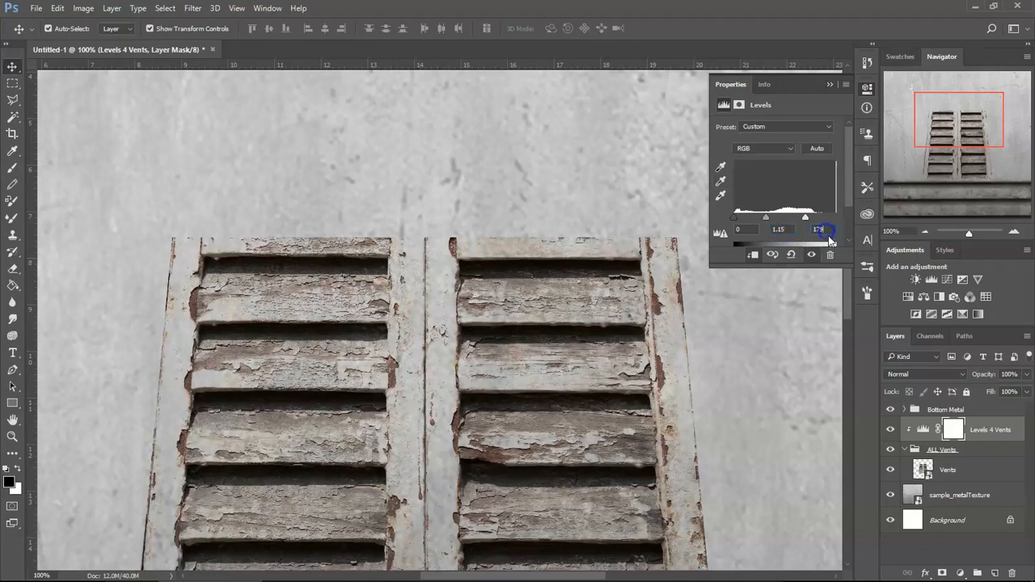
{"action": "key", "text": "BackSpace"}
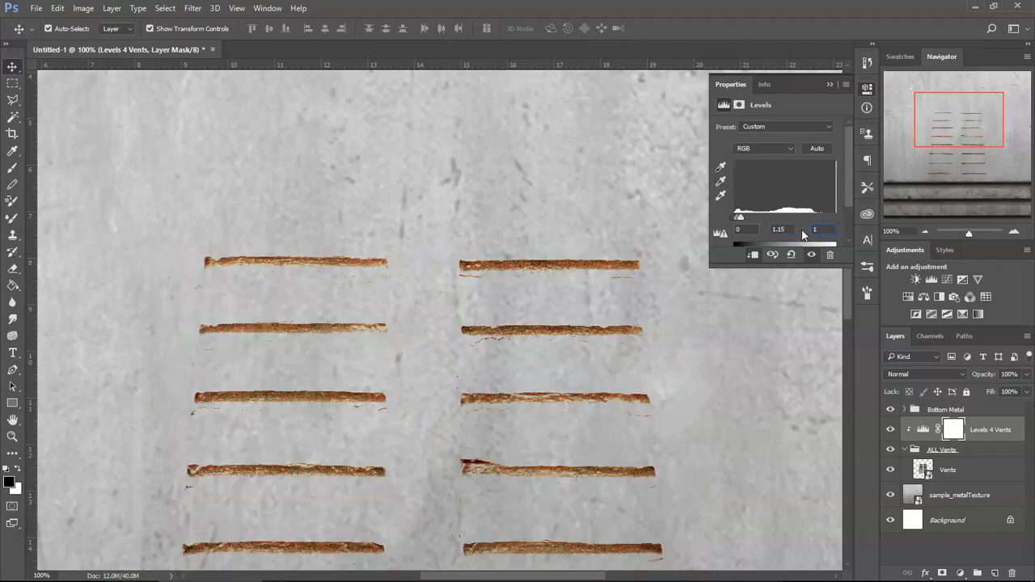
{"action": "type", "text": "0"}
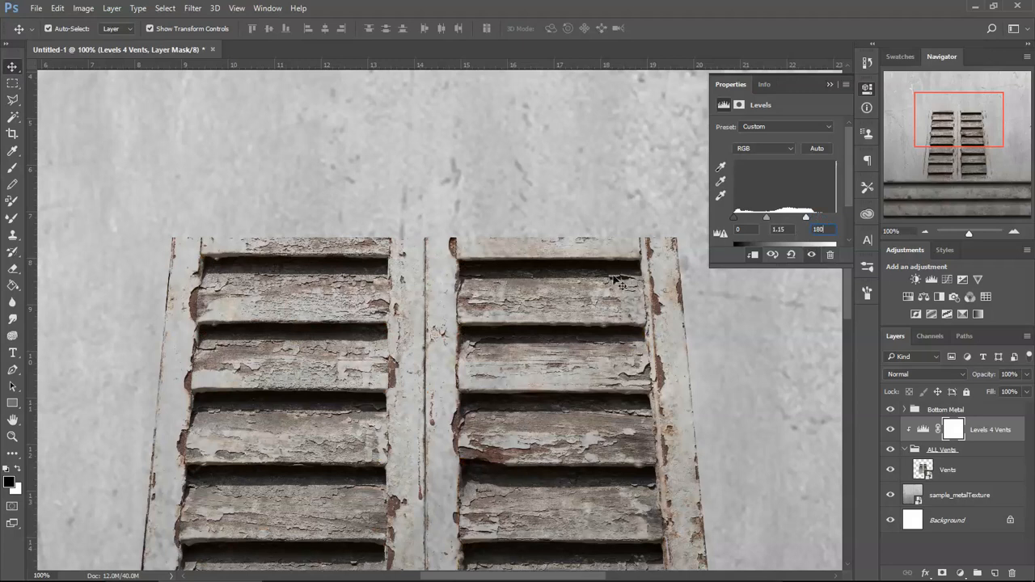
Rasterize the Vents smart object layer inside the ALL Vents group
{"action": "left_click", "coordinate": [959, 450]}
{"action": "left_click", "coordinate": [985, 433]}
{"action": "left_click", "coordinate": [975, 452]}
{"action": "left_click", "coordinate": [972, 470]}
{"action": "left_click_drag", "start_coordinate": [510, 460], "coordinate": [494, 166]}
{"action": "left_click_drag", "start_coordinate": [529, 340], "coordinate": [582, 237]}
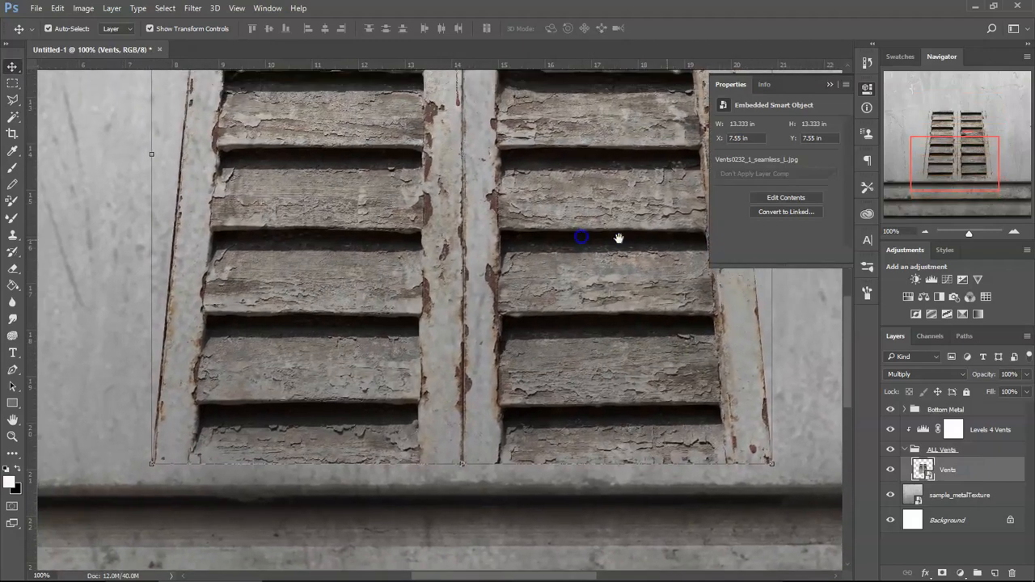
{"action": "left_click", "coordinate": [818, 393]}
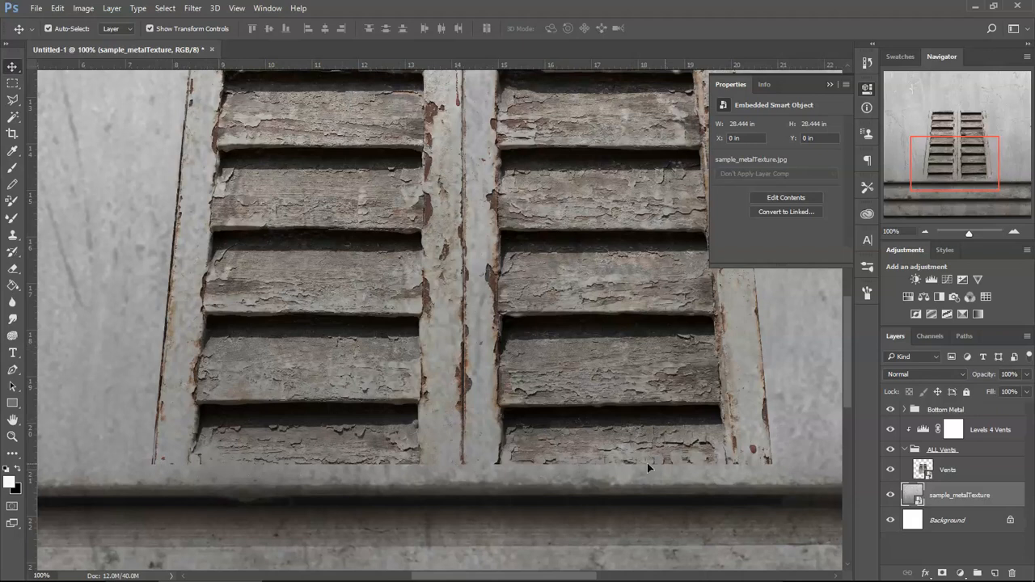
{"action": "left_click", "coordinate": [961, 474]}
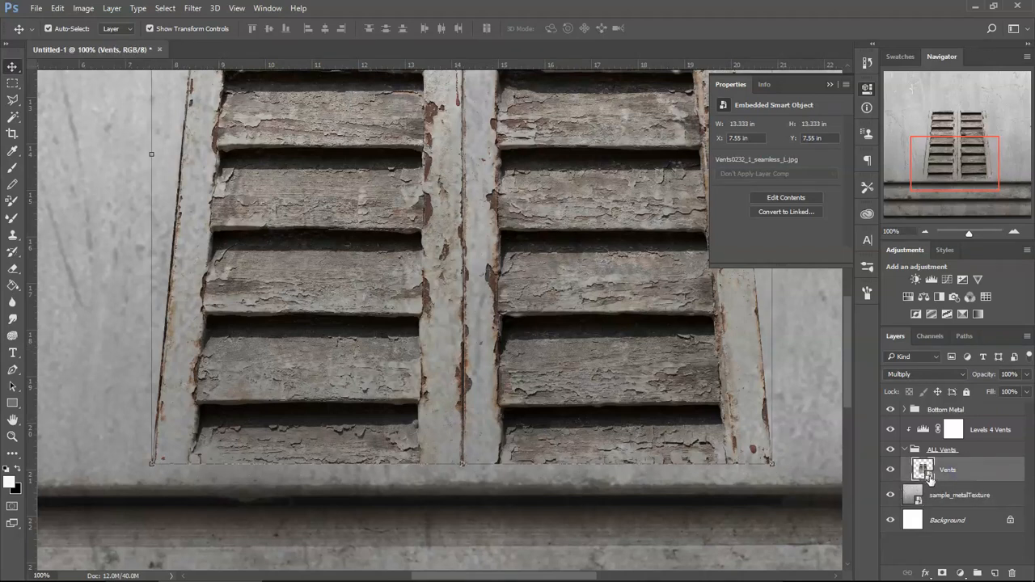
{"action": "right_click", "coordinate": [952, 474]}
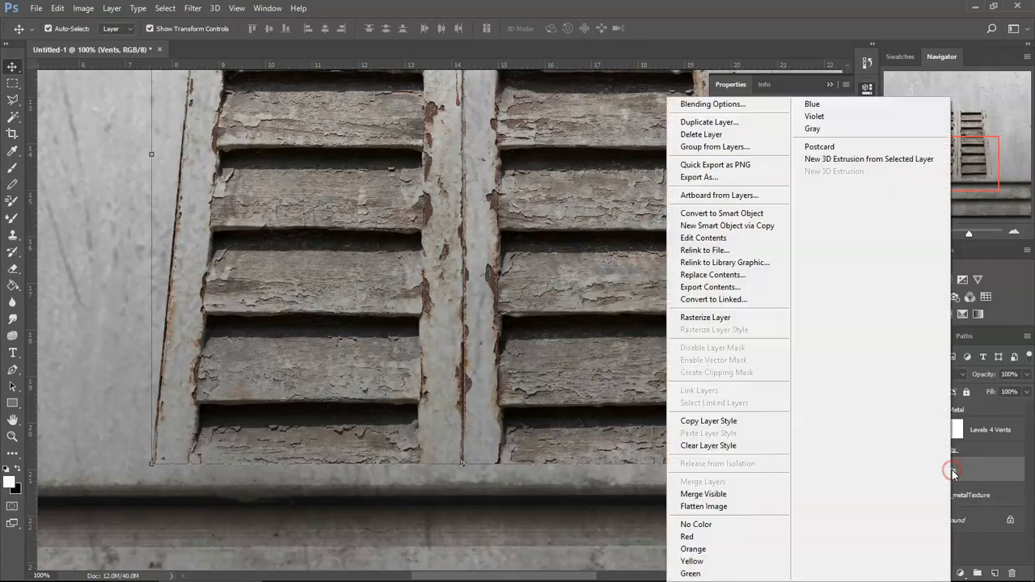
{"action": "left_click", "coordinate": [717, 319]}
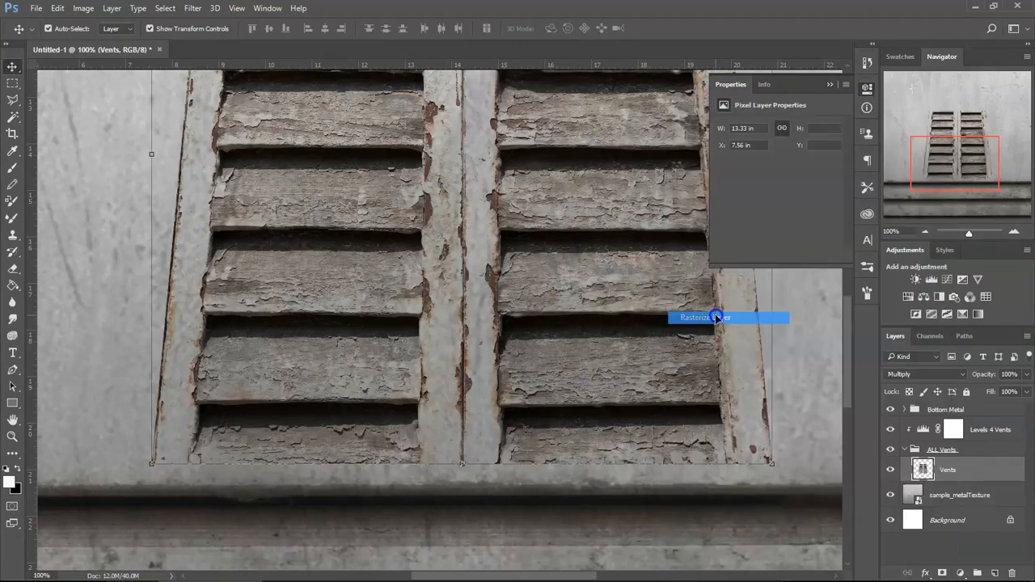
Examine up close the hard lower edge of the vents where it meets the roll-up metal
{"action": "left_click", "coordinate": [1016, 233]}
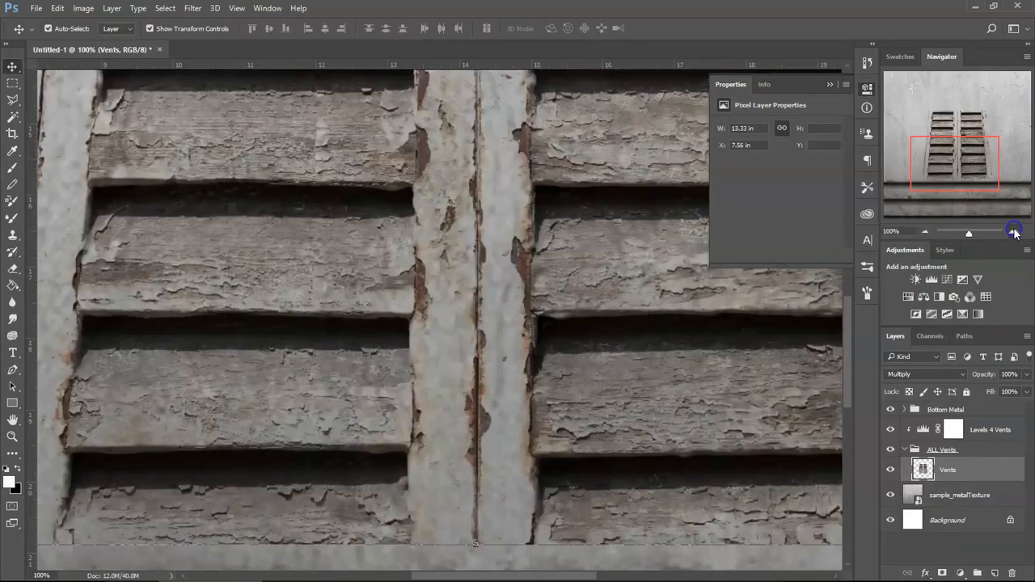
{"action": "left_click", "coordinate": [1015, 232]}
{"action": "left_click_drag", "start_coordinate": [682, 536], "coordinate": [645, 208]}
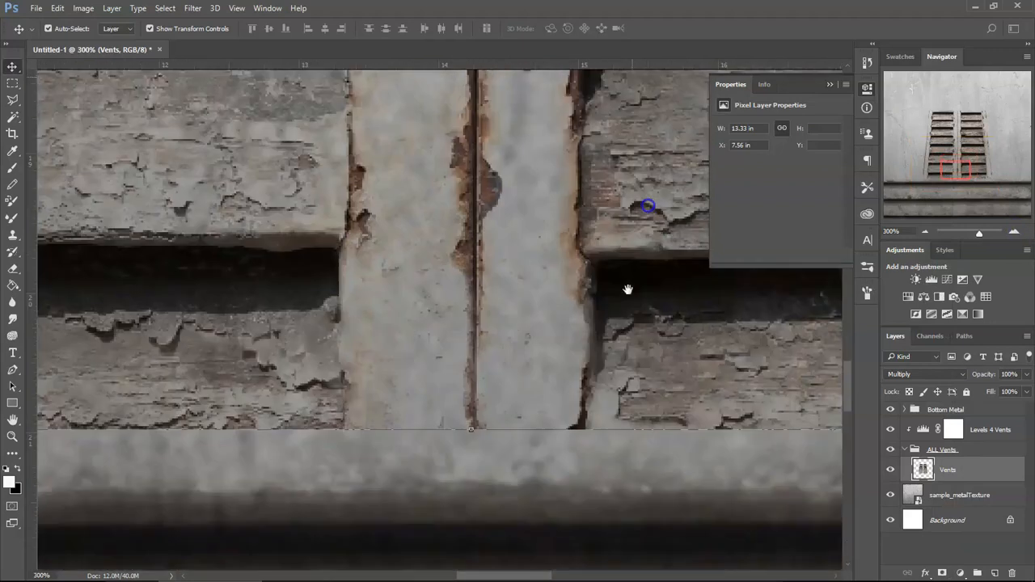
{"action": "left_click_drag", "start_coordinate": [578, 487], "coordinate": [583, 374]}
{"action": "left_click", "coordinate": [512, 361]}
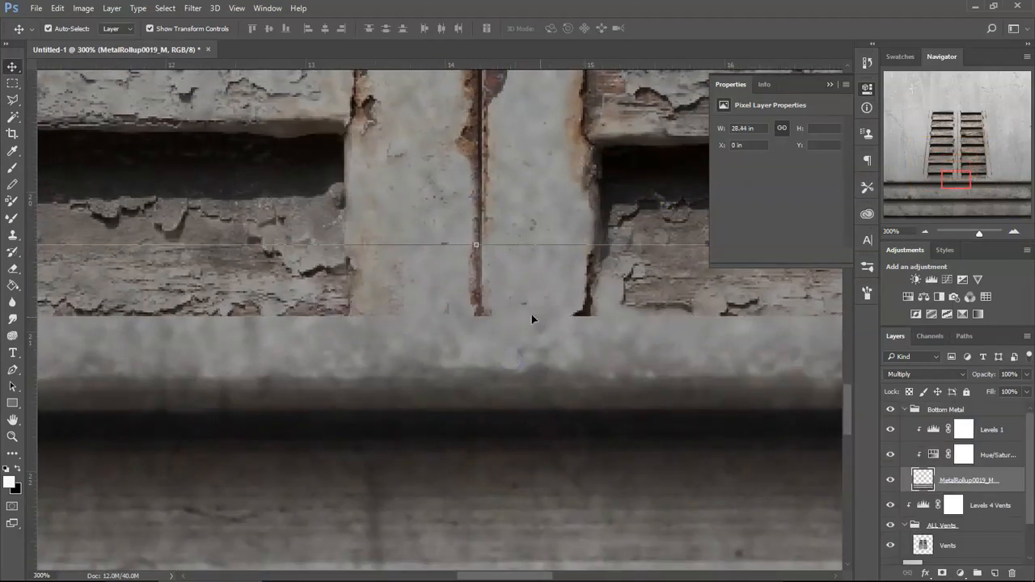
{"action": "left_click", "coordinate": [1016, 233]}
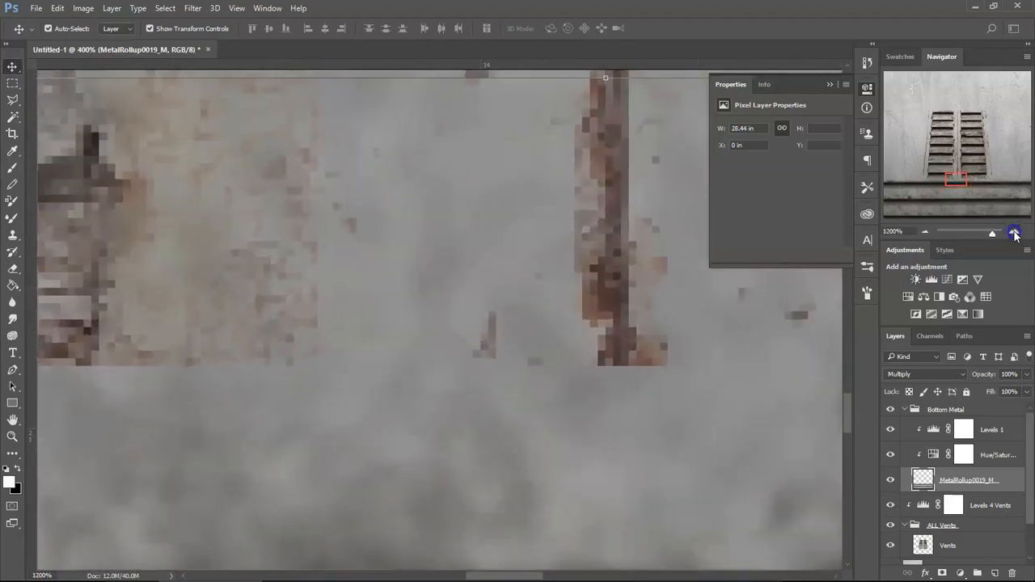
{"action": "left_click", "coordinate": [1015, 233]}
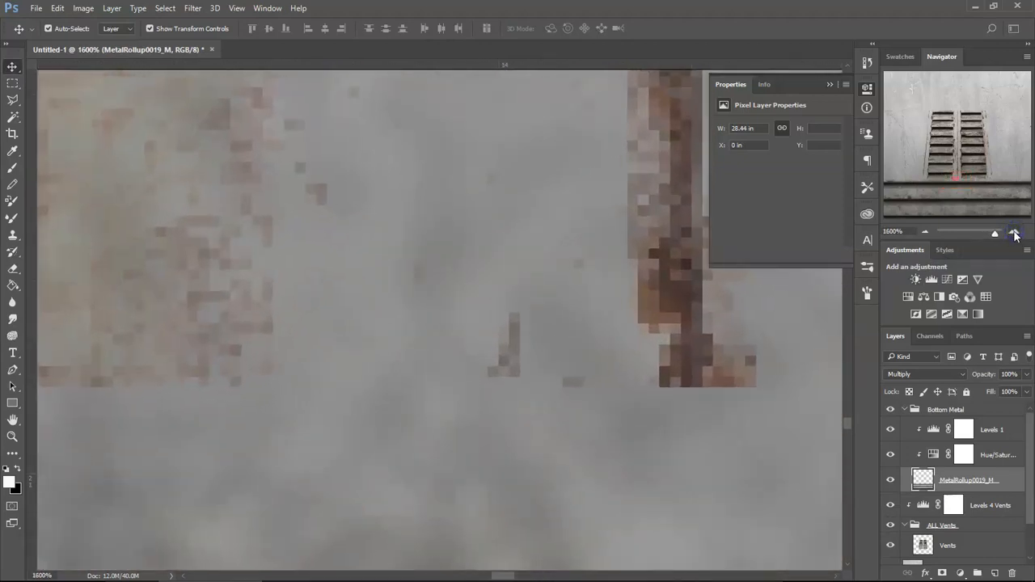
{"action": "left_click", "coordinate": [1015, 233]}
{"action": "left_click", "coordinate": [926, 233]}
{"action": "left_click", "coordinate": [925, 233]}
{"action": "left_click", "coordinate": [925, 233]}
{"action": "left_click", "coordinate": [926, 233]}
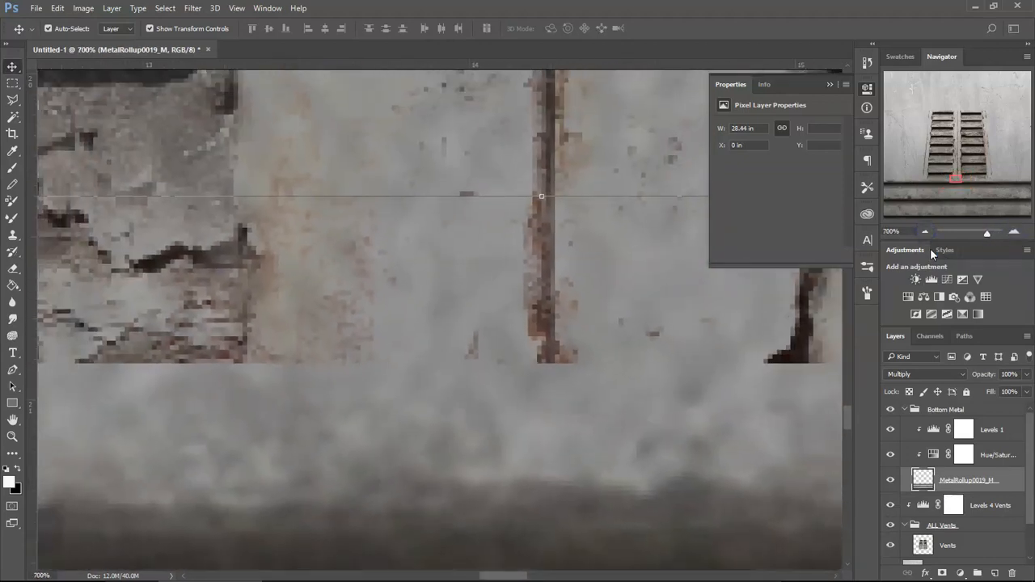
Turn on the pixel grid to check it at different zoom levels, and turn it back off
{"action": "left_click", "coordinate": [236, 8]}
{"action": "mouse_move", "coordinate": [278, 227]}
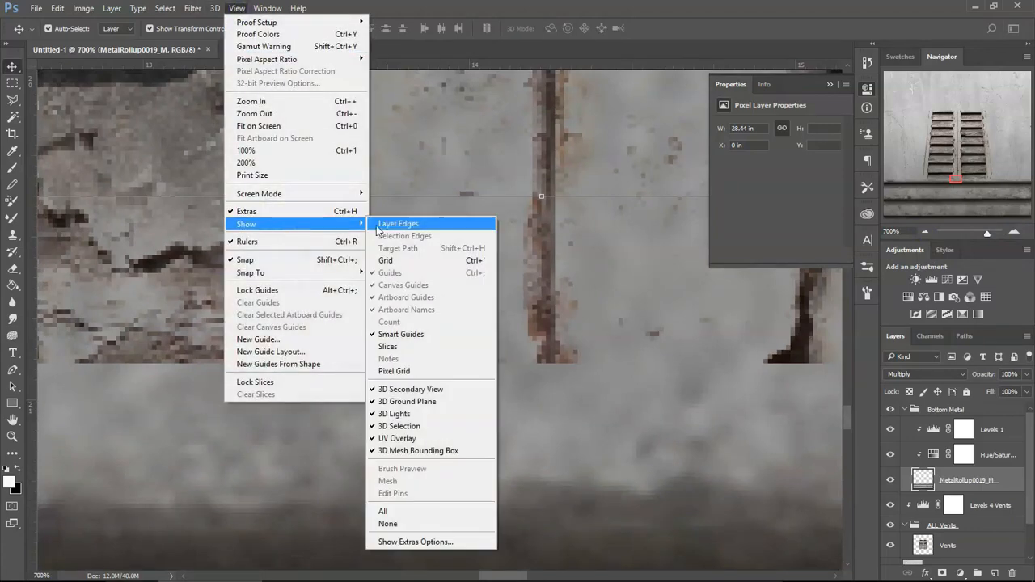
{"action": "left_click", "coordinate": [413, 371]}
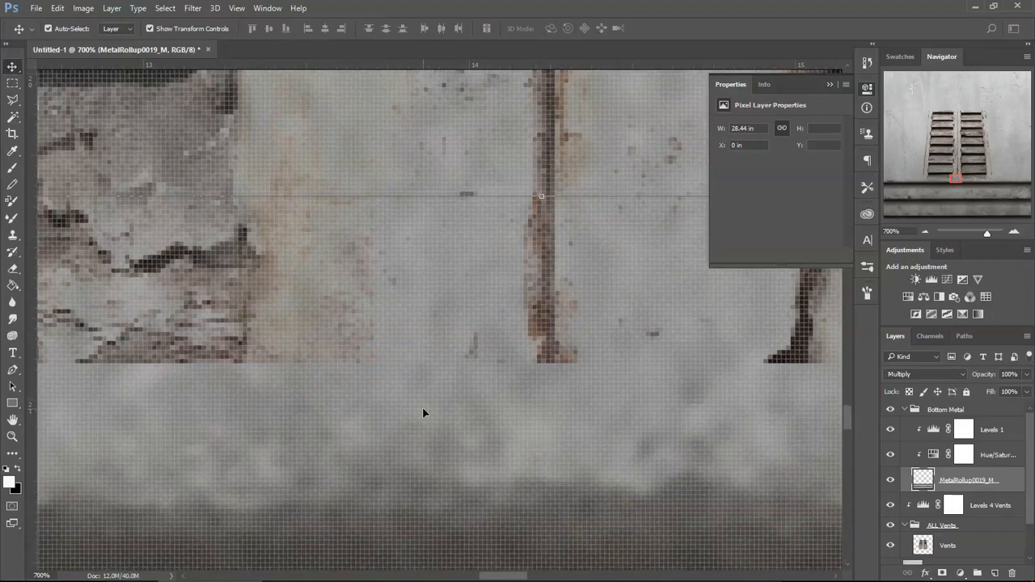
{"action": "key", "text": "ctrl+minus"}
{"action": "key", "text": "ctrl+minus"}
{"action": "key", "text": "ctrl+minus"}
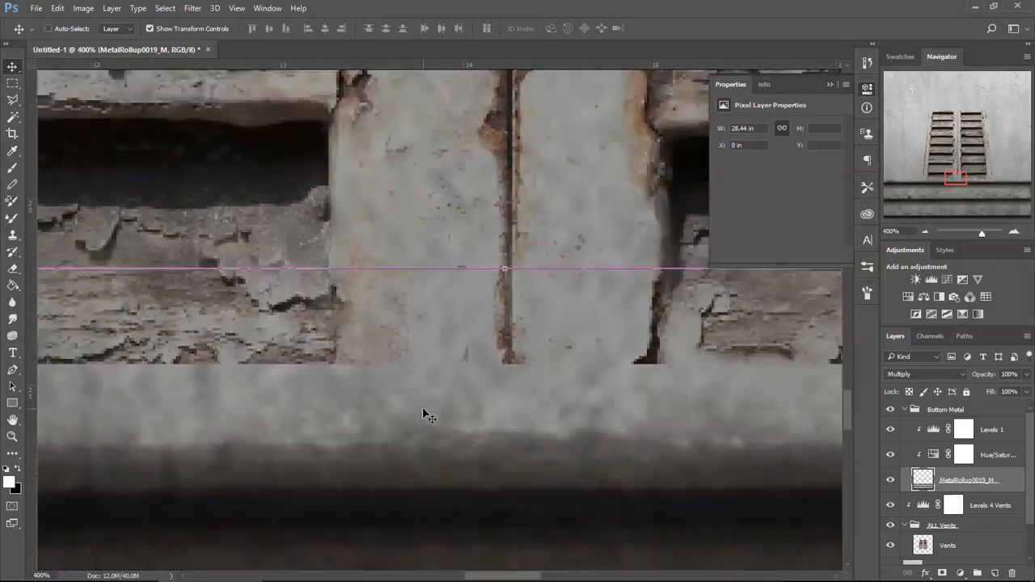
{"action": "key", "text": "ctrl+plus"}
{"action": "key", "text": "ctrl+plus"}
{"action": "key", "text": "ctrl+plus"}
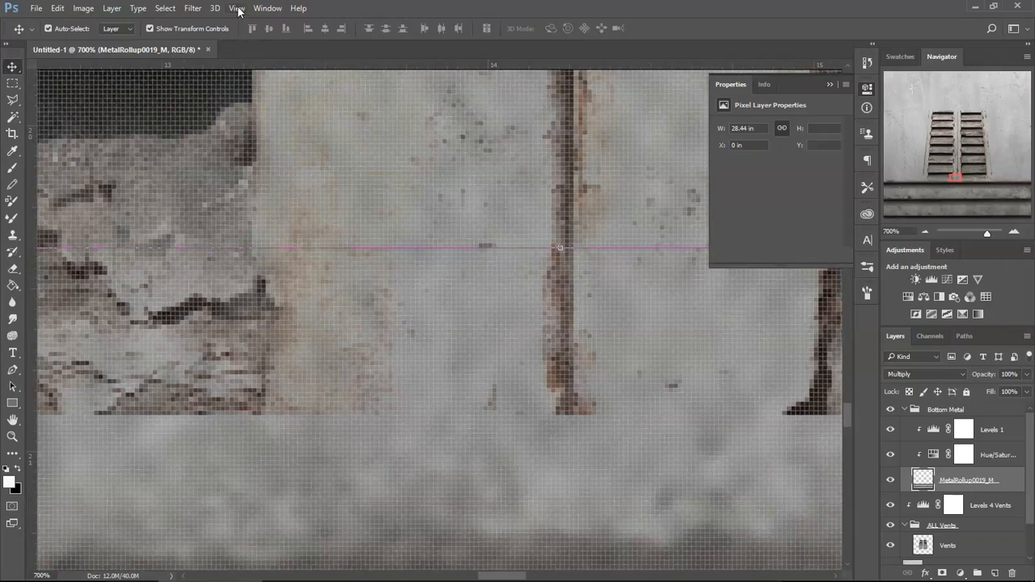
{"action": "left_click", "coordinate": [237, 9]}
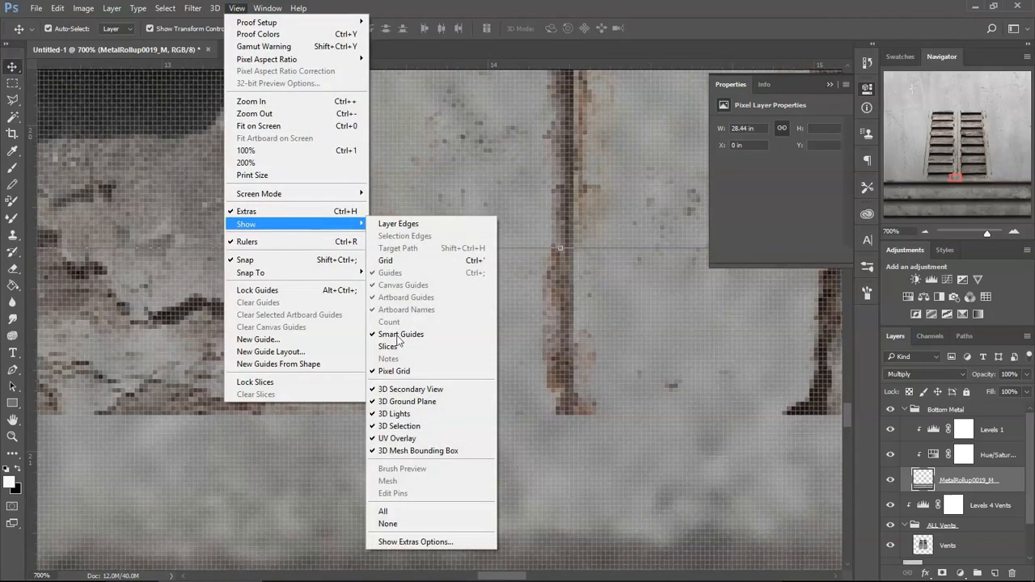
{"action": "left_click", "coordinate": [419, 372]}
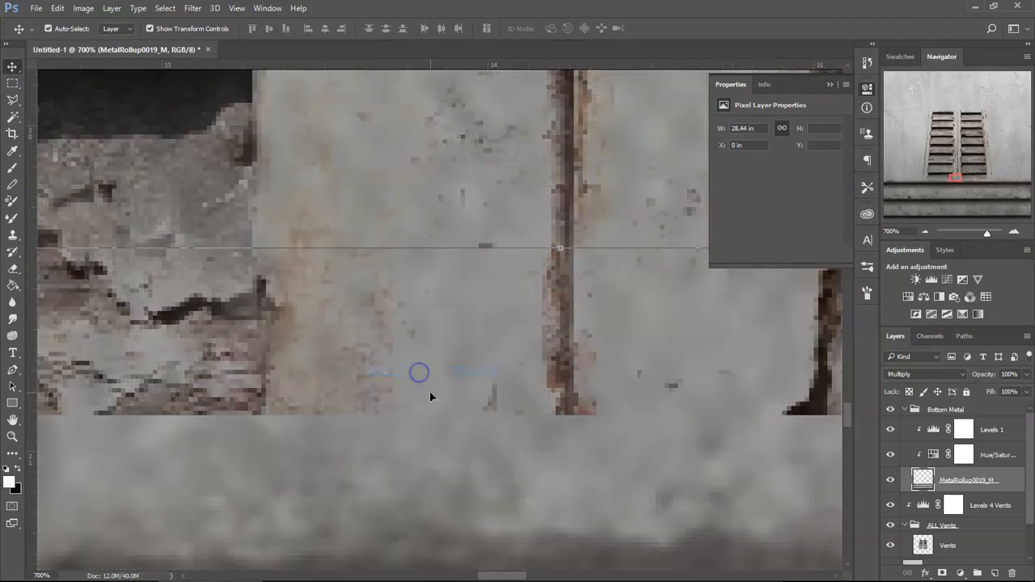
Try erasing below the vents on the MetalRollup0019_M layer with a 200 px soft eraser, and undo the stroke
{"action": "left_click", "coordinate": [926, 232]}
{"action": "left_click", "coordinate": [926, 232]}
{"action": "left_click", "coordinate": [927, 233]}
{"action": "left_click_drag", "start_coordinate": [336, 372], "coordinate": [421, 377]}
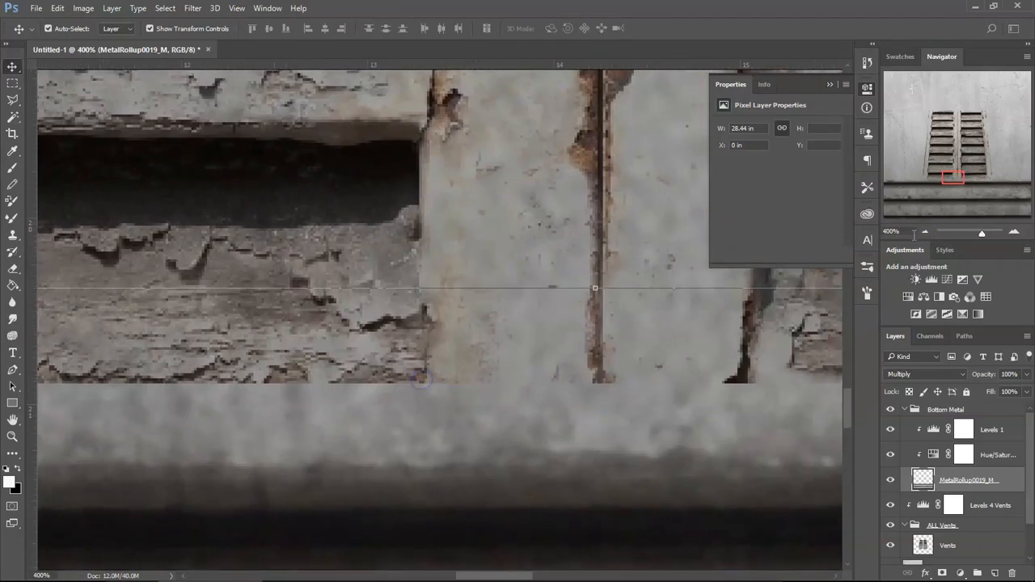
{"action": "left_click", "coordinate": [926, 232]}
{"action": "left_click", "coordinate": [927, 233]}
{"action": "left_click", "coordinate": [927, 232]}
{"action": "left_click_drag", "start_coordinate": [316, 356], "coordinate": [335, 381]}
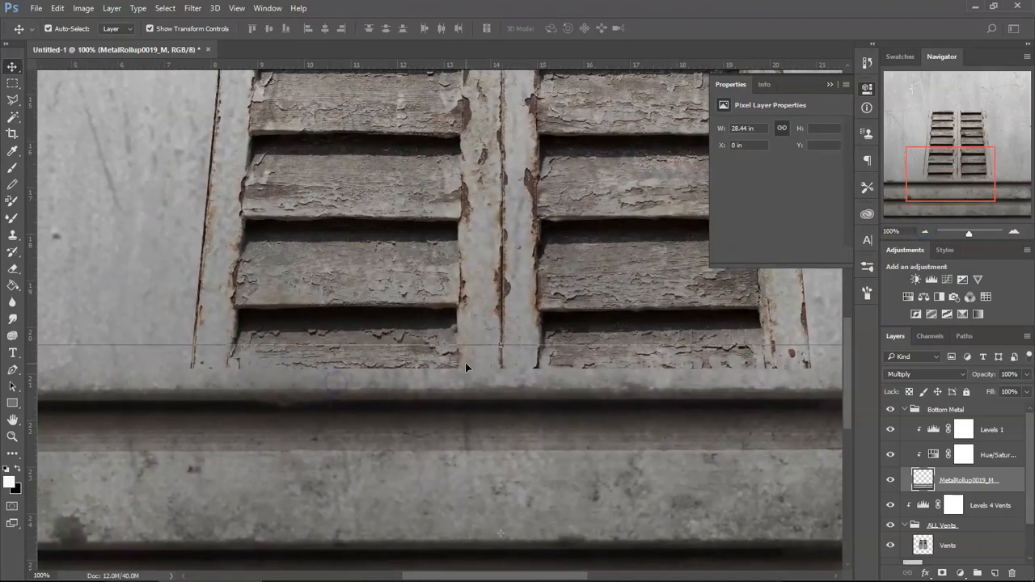
{"action": "key", "text": "e"}
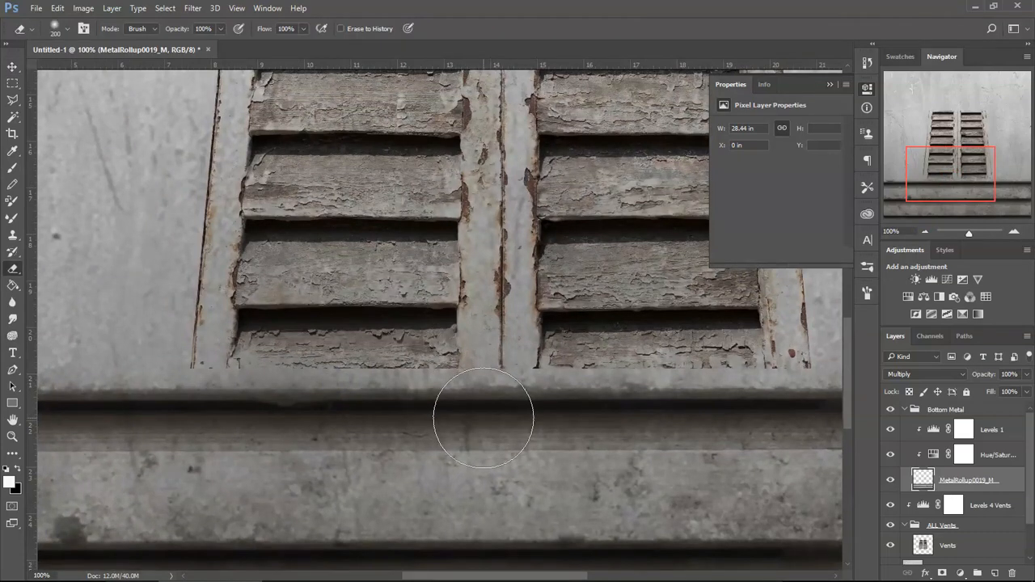
{"action": "mouse_move", "coordinate": [478, 414]}
{"action": "left_mouse_down"}
{"action": "mouse_move", "coordinate": [441, 391]}
{"action": "mouse_move", "coordinate": [450, 374]}
{"action": "mouse_move", "coordinate": [404, 409]}
{"action": "left_mouse_up"}
{"action": "key", "text": "ctrl+z"}
Try fading the lower edge of the Vents layer with the 200 px eraser, undoing each stroke
{"action": "scroll", "coordinate": [963, 525], "scroll_direction": "down", "scroll_amount": 2}
{"action": "left_click", "coordinate": [963, 501]}
{"action": "mouse_move", "coordinate": [515, 416]}
{"action": "left_mouse_down"}
{"action": "mouse_move", "coordinate": [520, 359]}
{"action": "mouse_move", "coordinate": [370, 388]}
{"action": "left_mouse_up"}
{"action": "key", "text": "ctrl+z"}
{"action": "left_click_drag", "start_coordinate": [480, 394], "coordinate": [258, 400]}
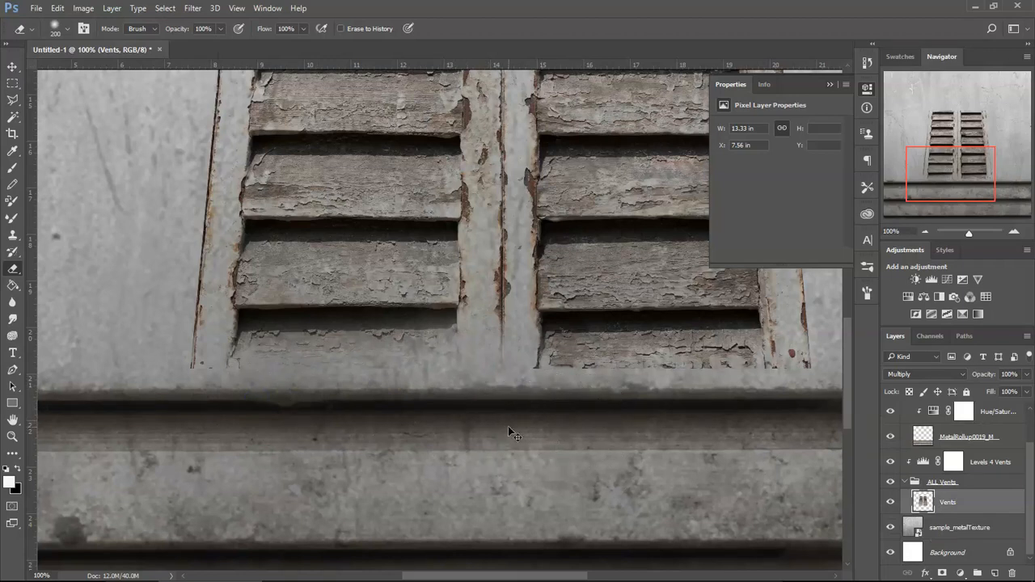
{"action": "key", "text": "ctrl+z"}
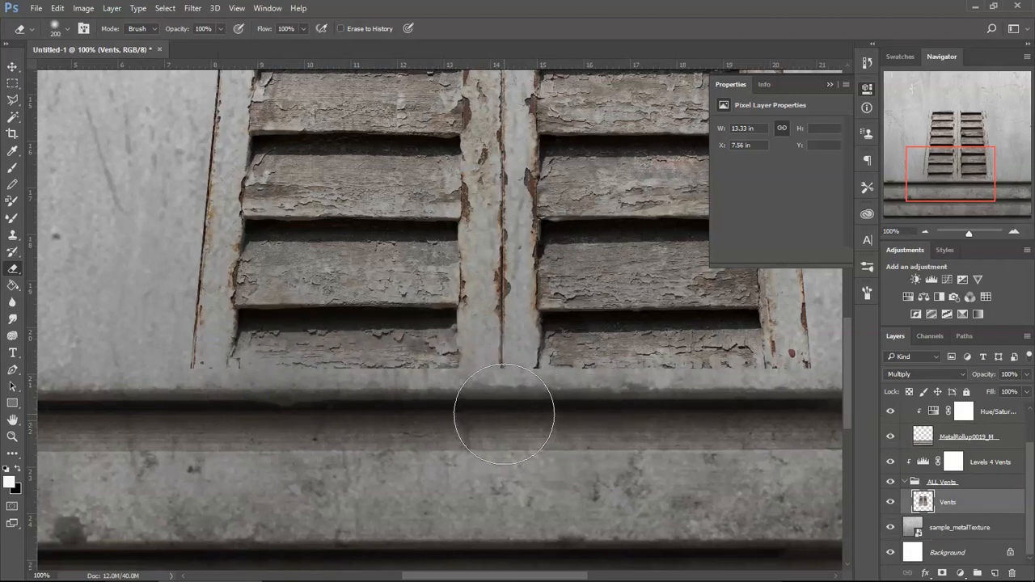
Reduce the eraser to 70 px and soften the hard lower edge of both shutters on the Vents layer
{"action": "key", "text": "bracketleft"}
{"action": "key", "text": "bracketleft"}
{"action": "key", "text": "bracketleft"}
{"action": "key", "text": "bracketleft"}
{"action": "key", "text": "bracketleft"}
{"action": "key", "text": "bracketleft"}
{"action": "key", "text": "bracketleft"}
{"action": "key", "text": "bracketleft"}
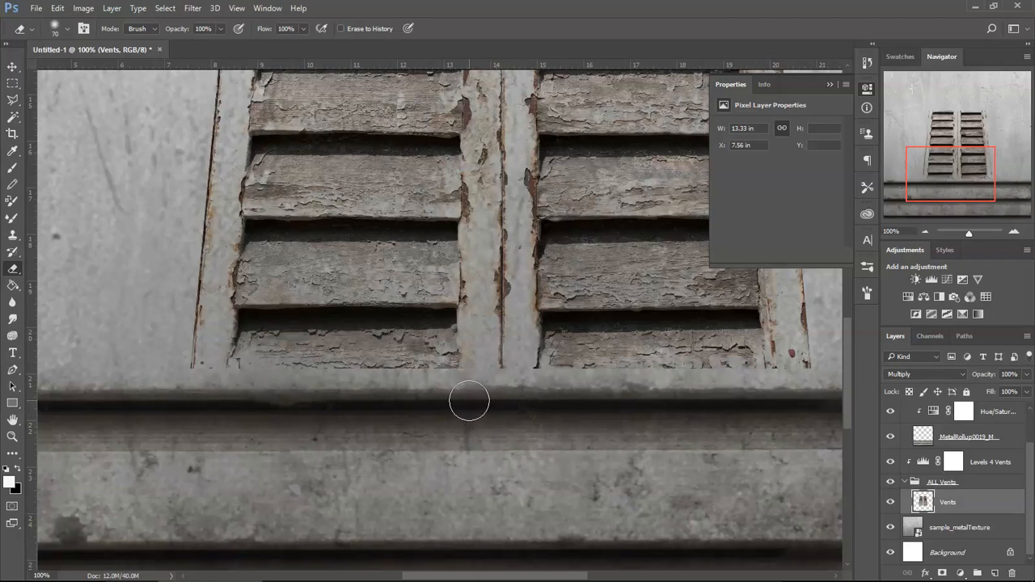
{"action": "mouse_move", "coordinate": [473, 358]}
{"action": "left_mouse_down"}
{"action": "mouse_move", "coordinate": [500, 385]}
{"action": "mouse_move", "coordinate": [489, 369]}
{"action": "mouse_move", "coordinate": [496, 385]}
{"action": "mouse_move", "coordinate": [519, 366]}
{"action": "mouse_move", "coordinate": [506, 388]}
{"action": "left_mouse_up"}
{"action": "mouse_move", "coordinate": [217, 385]}
{"action": "left_mouse_down"}
{"action": "mouse_move", "coordinate": [252, 376]}
{"action": "mouse_move", "coordinate": [231, 370]}
{"action": "mouse_move", "coordinate": [237, 380]}
{"action": "mouse_move", "coordinate": [219, 374]}
{"action": "mouse_move", "coordinate": [465, 376]}
{"action": "left_mouse_up"}
{"action": "mouse_move", "coordinate": [543, 376]}
{"action": "left_mouse_down"}
{"action": "mouse_move", "coordinate": [528, 385]}
{"action": "mouse_move", "coordinate": [734, 388]}
{"action": "mouse_move", "coordinate": [318, 425]}
{"action": "mouse_move", "coordinate": [333, 408]}
{"action": "mouse_move", "coordinate": [363, 406]}
{"action": "mouse_move", "coordinate": [339, 406]}
{"action": "left_mouse_up"}
Blend the lower outer corners of the vents' frame into the metal with a 60 px eraser
{"action": "key", "text": "space"}
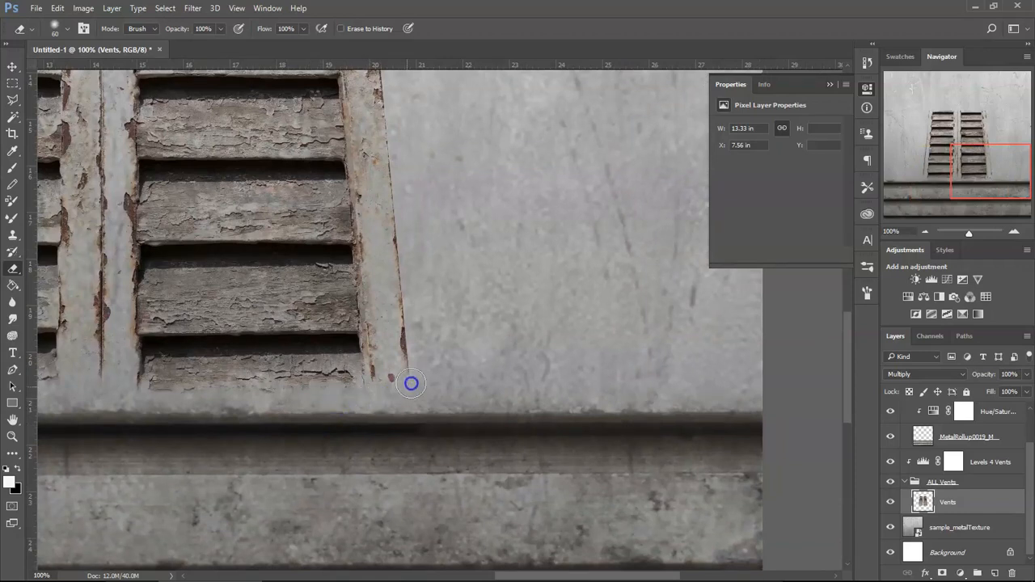
{"action": "left_click_drag", "start_coordinate": [381, 419], "coordinate": [503, 228]}
{"action": "left_click_drag", "start_coordinate": [699, 387], "coordinate": [693, 280]}
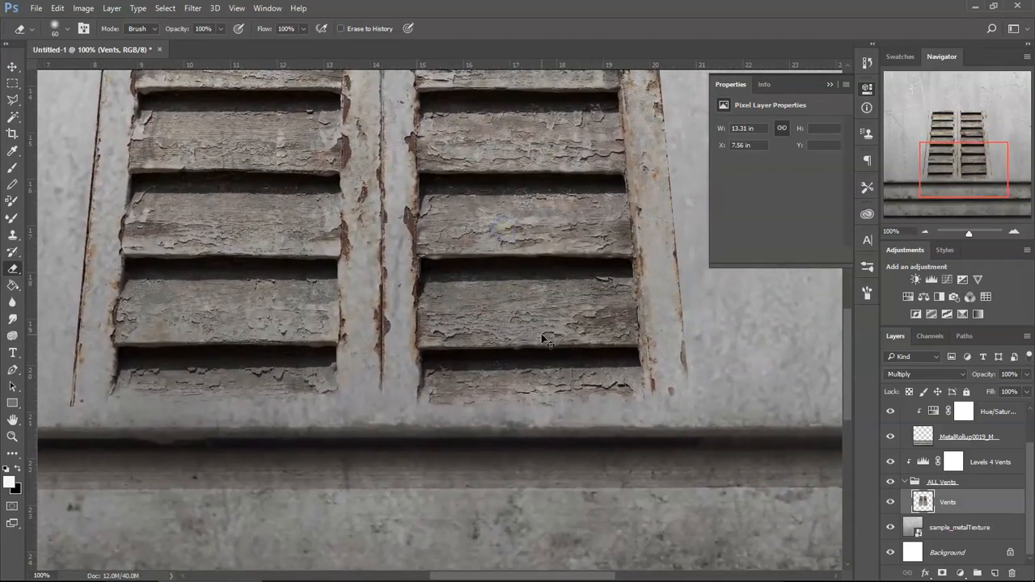
{"action": "left_click_drag", "start_coordinate": [131, 382], "coordinate": [228, 417]}
{"action": "left_click_drag", "start_coordinate": [202, 463], "coordinate": [211, 452]}
Fade the upper-left corner of the vents' frame into the metal background with the 60 px eraser
{"action": "left_click_drag", "start_coordinate": [516, 162], "coordinate": [351, 458]}
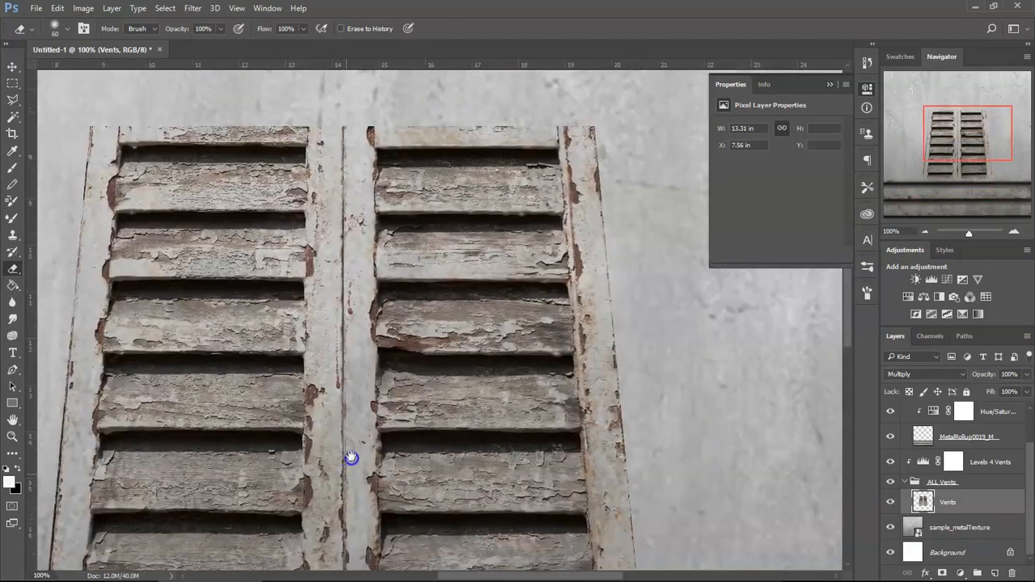
{"action": "left_click_drag", "start_coordinate": [396, 109], "coordinate": [429, 347]}
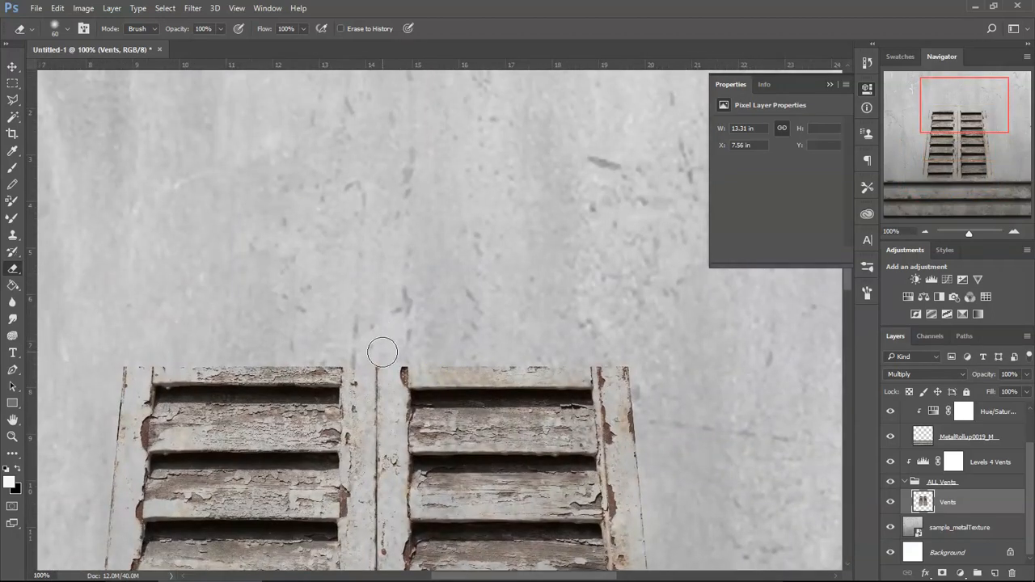
{"action": "left_click", "coordinate": [1014, 232]}
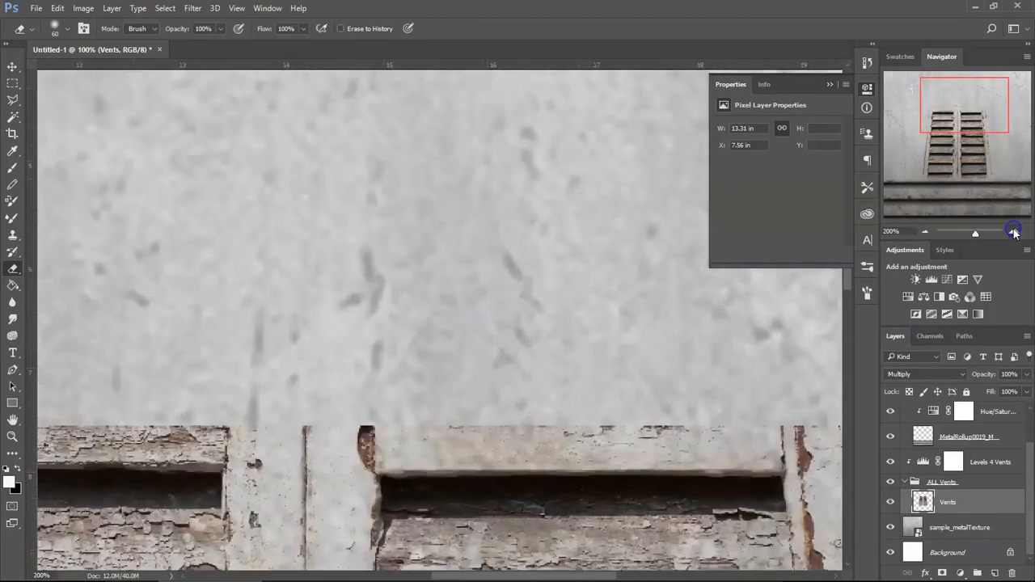
{"action": "left_click", "coordinate": [1014, 232]}
{"action": "left_click_drag", "start_coordinate": [424, 429], "coordinate": [735, 241]}
{"action": "left_click_drag", "start_coordinate": [356, 321], "coordinate": [711, 308]}
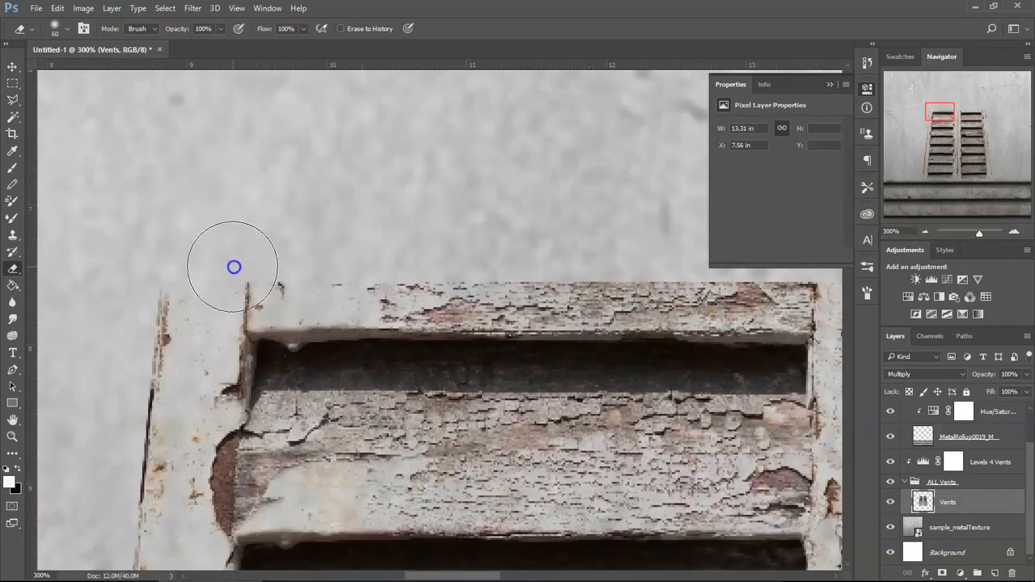
Reduce the eraser to 20 px and erase the dark line and hard upper edge at the left shutter's upper-left corner
{"action": "key", "text": "bracketleft"}
{"action": "key", "text": "bracketleft"}
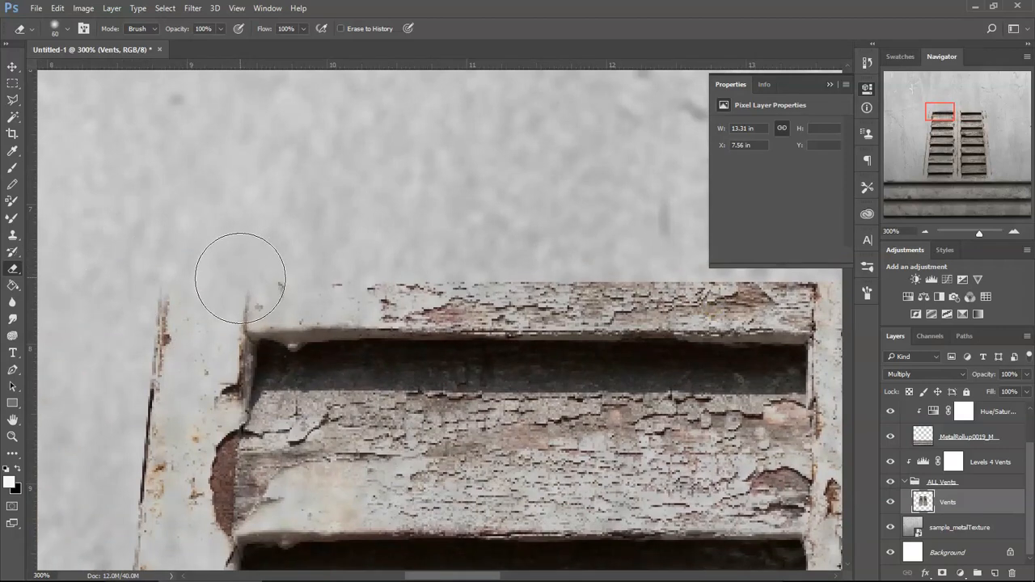
{"action": "key", "text": "bracketleft"}
{"action": "key", "text": "bracketleft"}
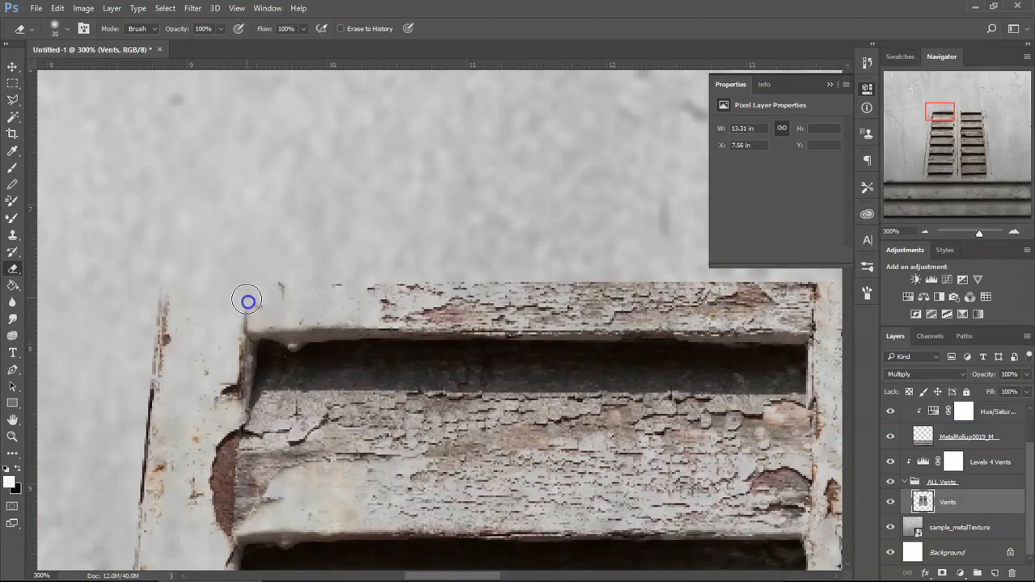
{"action": "mouse_move", "coordinate": [247, 311]}
{"action": "left_mouse_down"}
{"action": "mouse_move", "coordinate": [254, 296]}
{"action": "mouse_move", "coordinate": [336, 280]}
{"action": "left_mouse_up"}
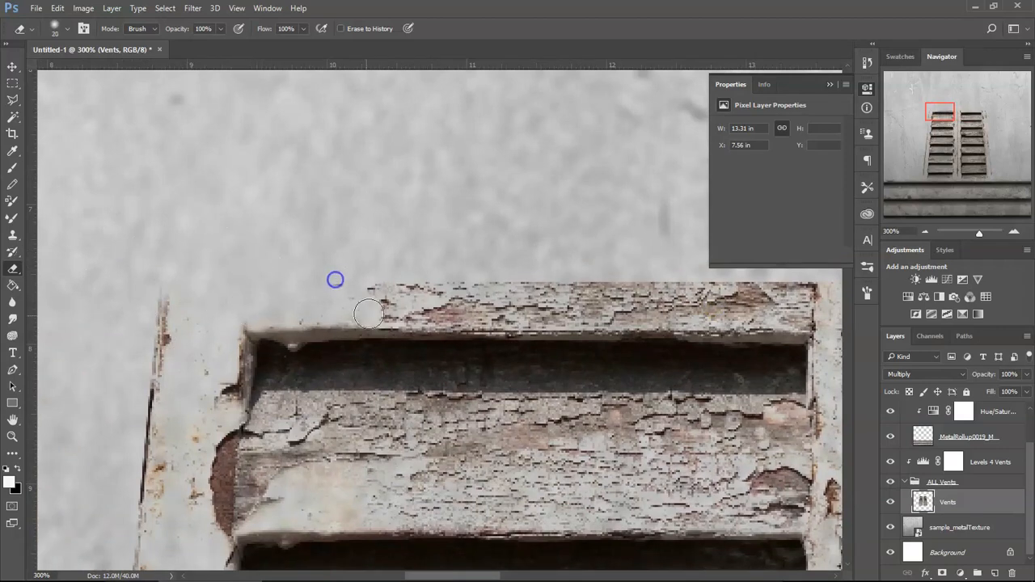
{"action": "left_click", "coordinate": [242, 312]}
{"action": "left_click_drag", "start_coordinate": [336, 340], "coordinate": [244, 339]}
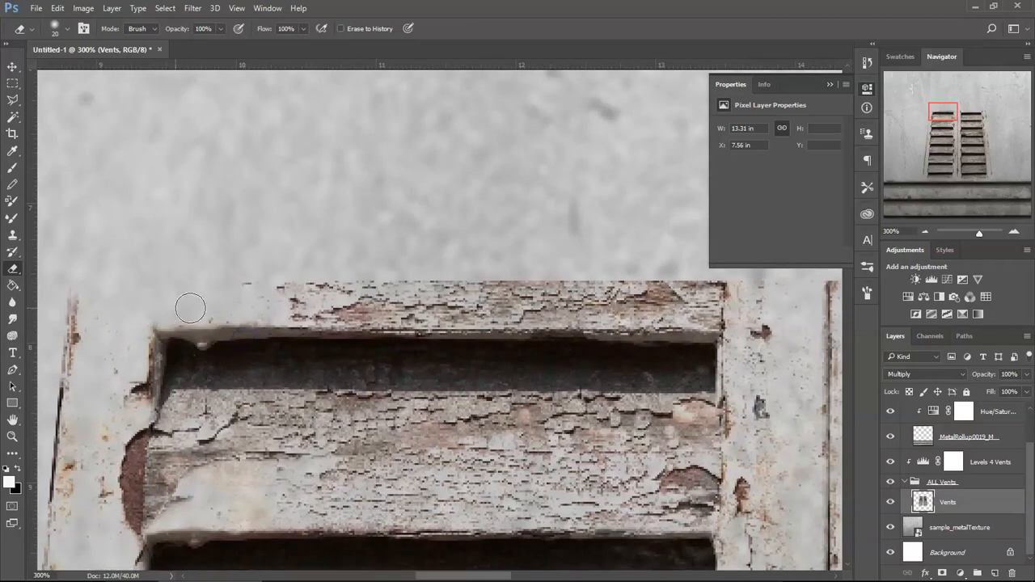
Soften the rest of the left shutter's upper edge and the top of the centre post with the 20 px eraser
{"action": "left_click_drag", "start_coordinate": [376, 329], "coordinate": [256, 351]}
{"action": "mouse_move", "coordinate": [125, 308]}
{"action": "left_mouse_down"}
{"action": "mouse_move", "coordinate": [341, 301]}
{"action": "mouse_move", "coordinate": [175, 303]}
{"action": "mouse_move", "coordinate": [284, 296]}
{"action": "mouse_move", "coordinate": [400, 306]}
{"action": "mouse_move", "coordinate": [516, 291]}
{"action": "mouse_move", "coordinate": [422, 306]}
{"action": "mouse_move", "coordinate": [565, 292]}
{"action": "mouse_move", "coordinate": [580, 307]}
{"action": "mouse_move", "coordinate": [509, 296]}
{"action": "mouse_move", "coordinate": [529, 289]}
{"action": "mouse_move", "coordinate": [512, 291]}
{"action": "mouse_move", "coordinate": [574, 309]}
{"action": "mouse_move", "coordinate": [396, 335]}
{"action": "mouse_move", "coordinate": [445, 312]}
{"action": "mouse_move", "coordinate": [454, 320]}
{"action": "mouse_move", "coordinate": [423, 304]}
{"action": "mouse_move", "coordinate": [459, 324]}
{"action": "mouse_move", "coordinate": [463, 310]}
{"action": "mouse_move", "coordinate": [479, 315]}
{"action": "mouse_move", "coordinate": [472, 326]}
{"action": "mouse_move", "coordinate": [550, 314]}
{"action": "left_mouse_up"}
{"action": "left_click_drag", "start_coordinate": [575, 361], "coordinate": [365, 332]}
{"action": "mouse_move", "coordinate": [397, 296]}
{"action": "left_mouse_down"}
{"action": "mouse_move", "coordinate": [422, 271]}
{"action": "mouse_move", "coordinate": [379, 288]}
{"action": "mouse_move", "coordinate": [434, 282]}
{"action": "mouse_move", "coordinate": [381, 288]}
{"action": "left_mouse_up"}
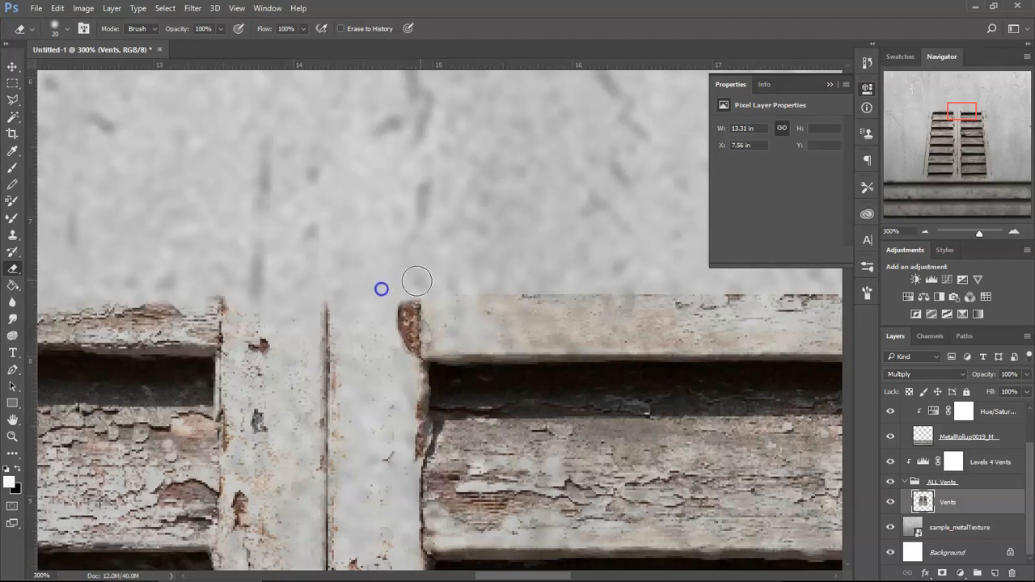
{"action": "mouse_move", "coordinate": [488, 316]}
{"action": "left_mouse_down"}
{"action": "mouse_move", "coordinate": [290, 327]}
{"action": "mouse_move", "coordinate": [265, 307]}
{"action": "mouse_move", "coordinate": [440, 292]}
{"action": "left_mouse_up"}
Enlarge the eraser to 45 px and fade the right shutter's upper edge and the frame's upper-right corner
{"action": "key", "text": "bracketright"}
{"action": "key", "text": "bracketright"}
{"action": "mouse_move", "coordinate": [326, 301]}
{"action": "left_mouse_down"}
{"action": "mouse_move", "coordinate": [386, 275]}
{"action": "mouse_move", "coordinate": [647, 273]}
{"action": "mouse_move", "coordinate": [537, 305]}
{"action": "left_mouse_up"}
{"action": "mouse_move", "coordinate": [609, 317]}
{"action": "left_mouse_down"}
{"action": "mouse_move", "coordinate": [137, 354]}
{"action": "mouse_move", "coordinate": [234, 349]}
{"action": "left_mouse_up"}
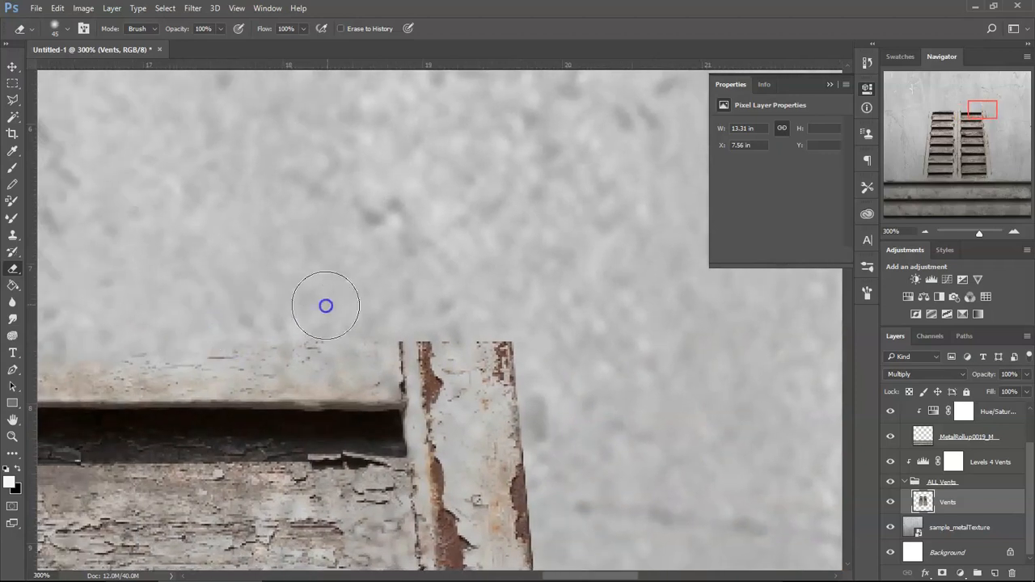
{"action": "left_click_drag", "start_coordinate": [407, 302], "coordinate": [397, 213]}
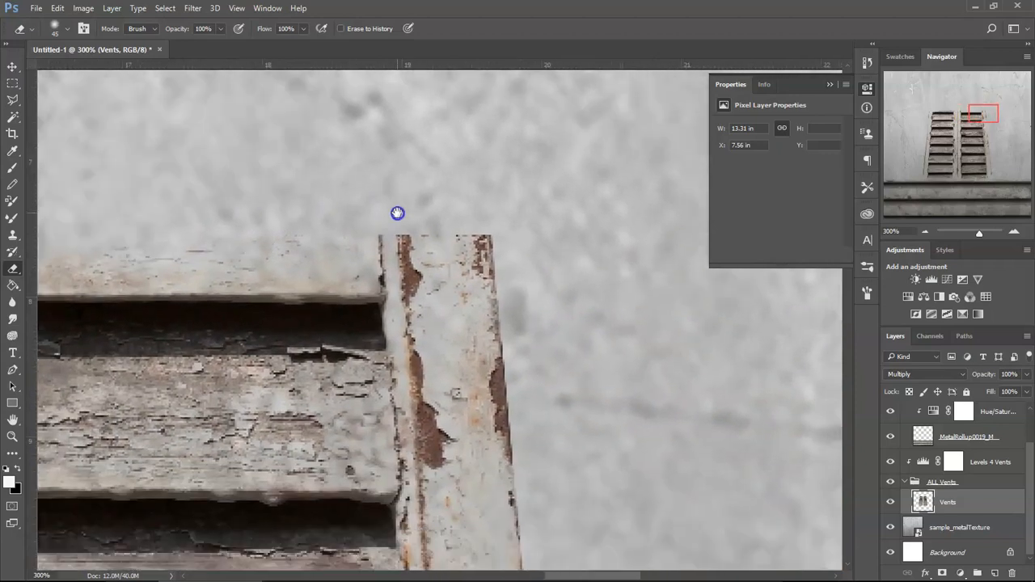
{"action": "mouse_move", "coordinate": [481, 194]}
{"action": "left_mouse_down"}
{"action": "mouse_move", "coordinate": [516, 262]}
{"action": "mouse_move", "coordinate": [544, 374]}
{"action": "mouse_move", "coordinate": [515, 270]}
{"action": "mouse_move", "coordinate": [485, 217]}
{"action": "mouse_move", "coordinate": [437, 225]}
{"action": "mouse_move", "coordinate": [403, 208]}
{"action": "left_mouse_up"}
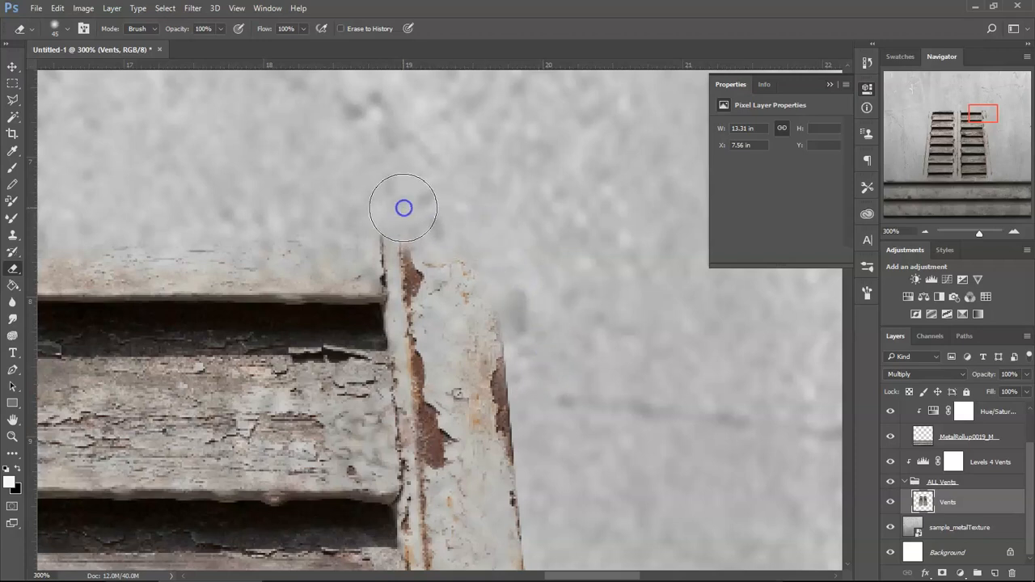
Reduce the eraser to 25 px and soften the top of the right post where it meets the shutter
{"action": "key", "text": "bracketleft"}
{"action": "key", "text": "bracketleft"}
{"action": "key", "text": "bracketleft"}
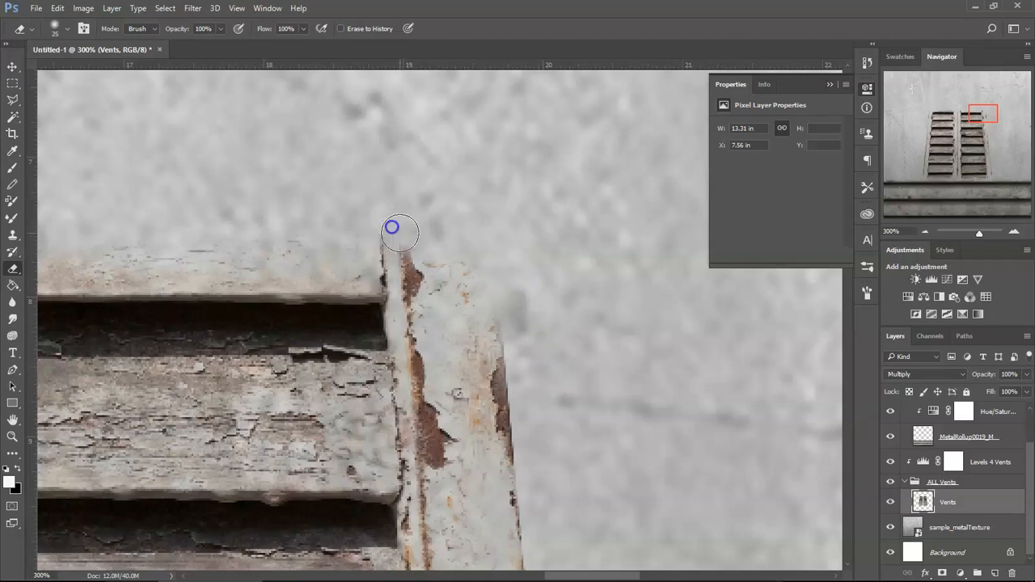
{"action": "left_click_drag", "start_coordinate": [415, 236], "coordinate": [425, 254]}
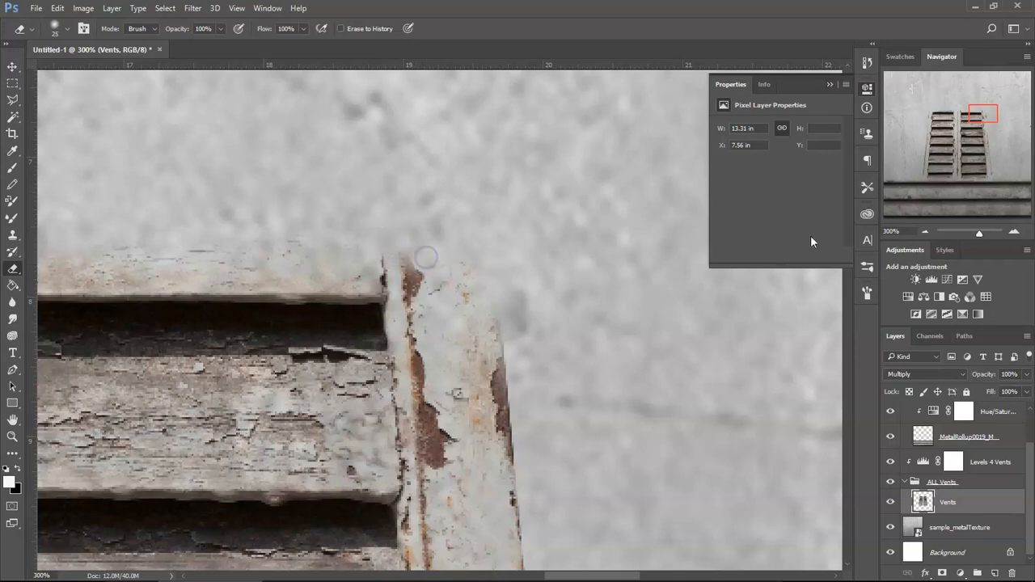
Close the Properties panel and place a horizontal guide at about 6 in, just above the vents
{"action": "left_click", "coordinate": [925, 232]}
{"action": "left_click", "coordinate": [926, 232]}
{"action": "left_click", "coordinate": [925, 232]}
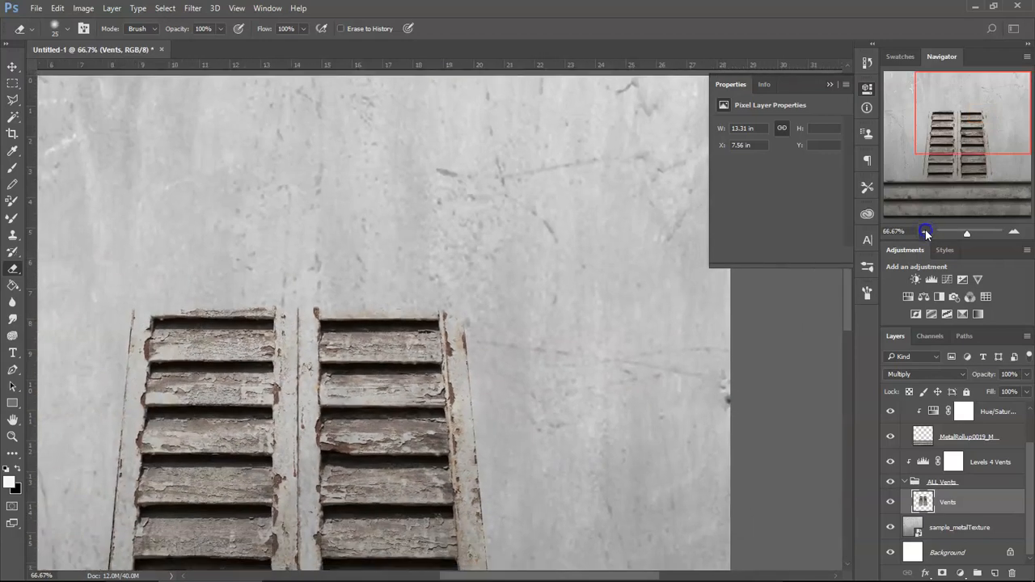
{"action": "left_click", "coordinate": [925, 232]}
{"action": "mouse_move", "coordinate": [457, 465]}
{"action": "left_mouse_down"}
{"action": "mouse_move", "coordinate": [469, 299]}
{"action": "mouse_move", "coordinate": [597, 400]}
{"action": "mouse_move", "coordinate": [522, 307]}
{"action": "left_mouse_up"}
{"action": "key", "text": "v"}
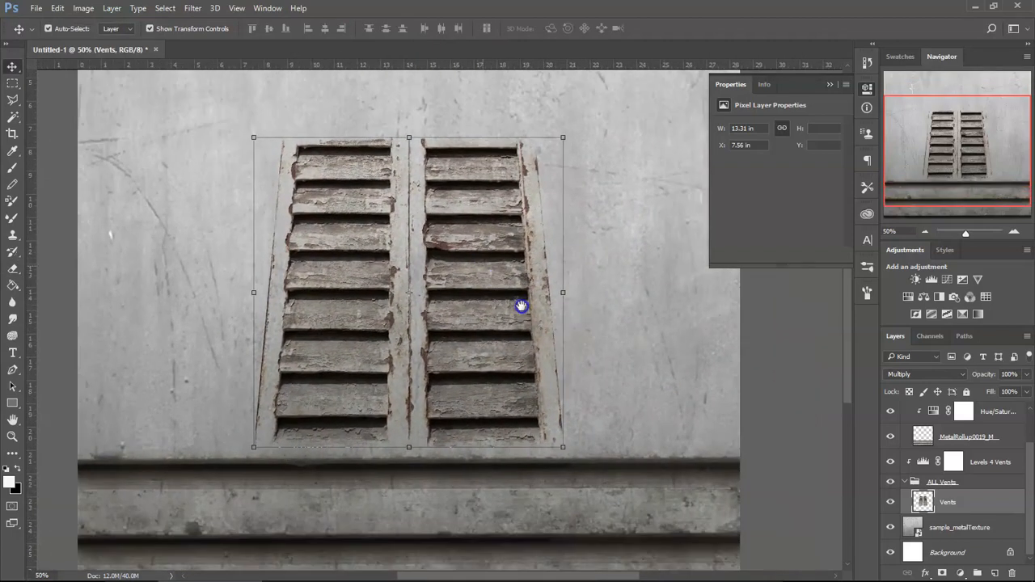
{"action": "left_click_drag", "start_coordinate": [577, 273], "coordinate": [567, 339]}
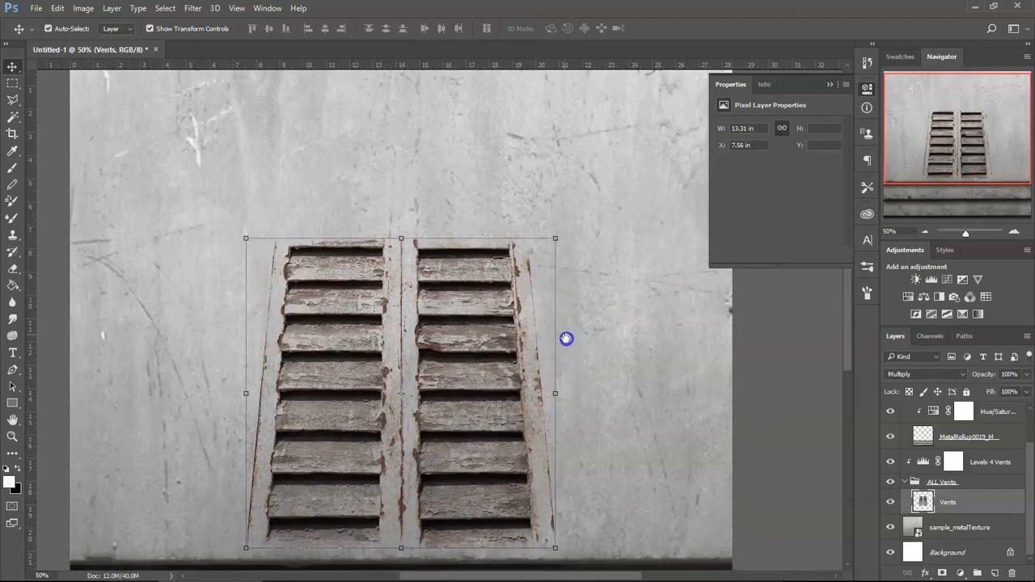
{"action": "left_click", "coordinate": [831, 237]}
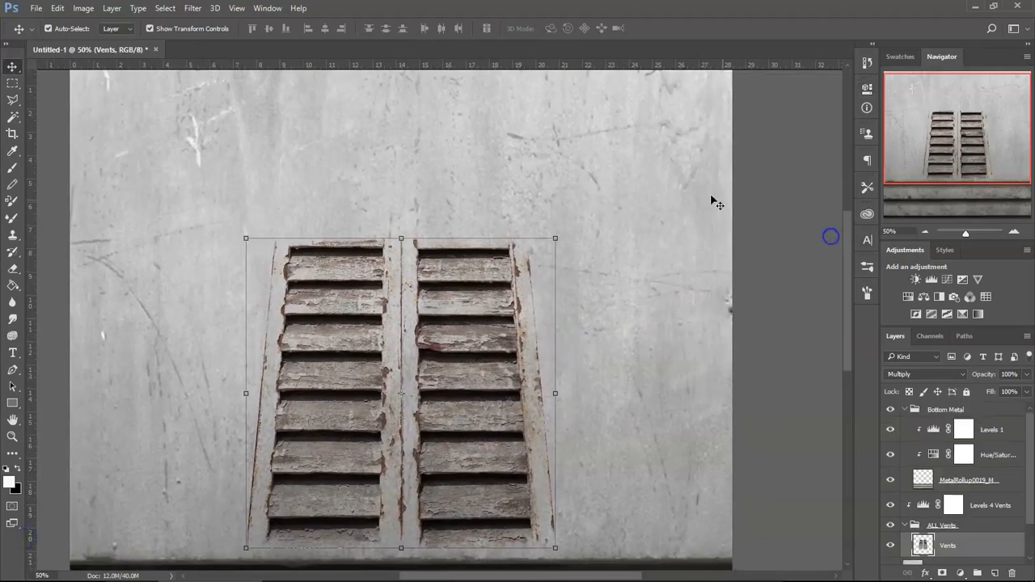
{"action": "left_click_drag", "start_coordinate": [573, 66], "coordinate": [582, 202]}
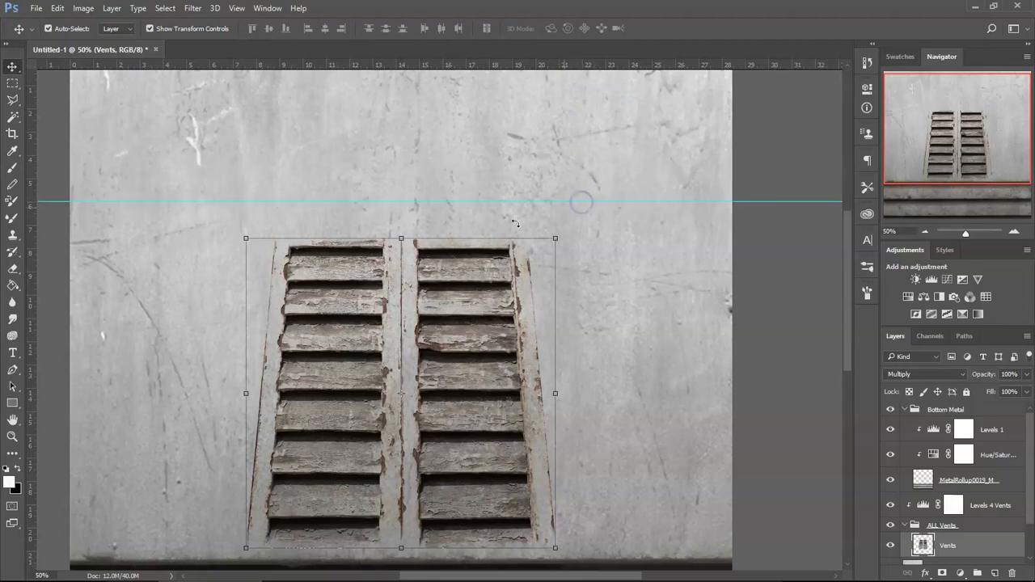
Stretch the Vents layer up to the guide and slightly downward to 112.71% height, keeping its width
{"action": "left_click_drag", "start_coordinate": [401, 238], "coordinate": [402, 201]}
{"action": "left_click_drag", "start_coordinate": [645, 338], "coordinate": [644, 207]}
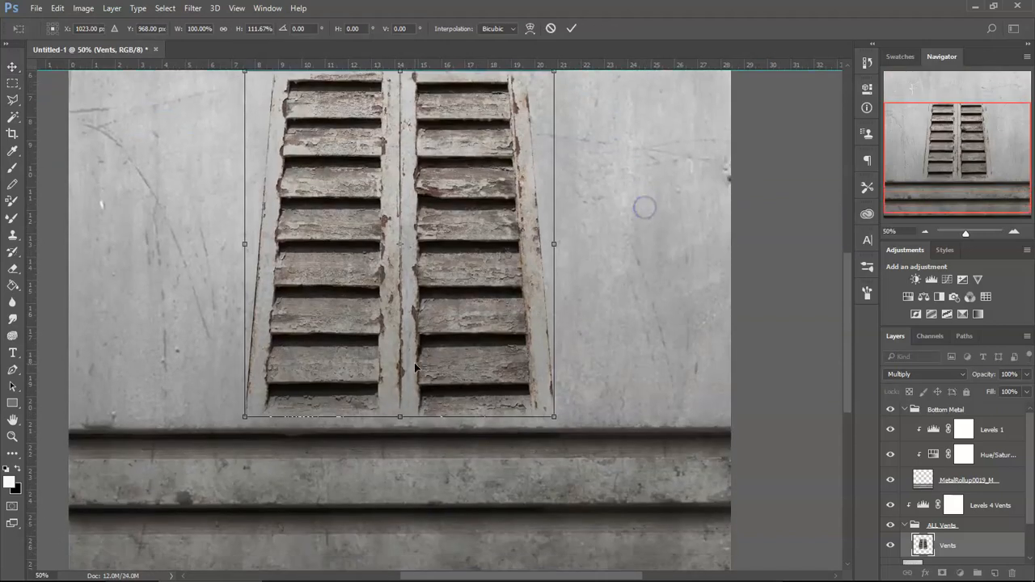
{"action": "left_click_drag", "start_coordinate": [400, 417], "coordinate": [403, 421]}
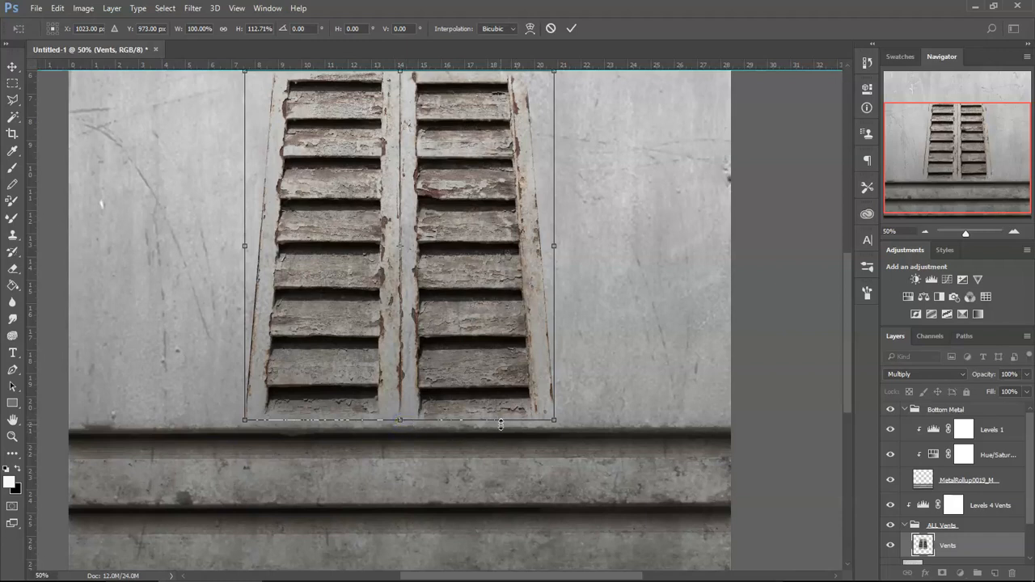
{"action": "key", "text": "Return"}
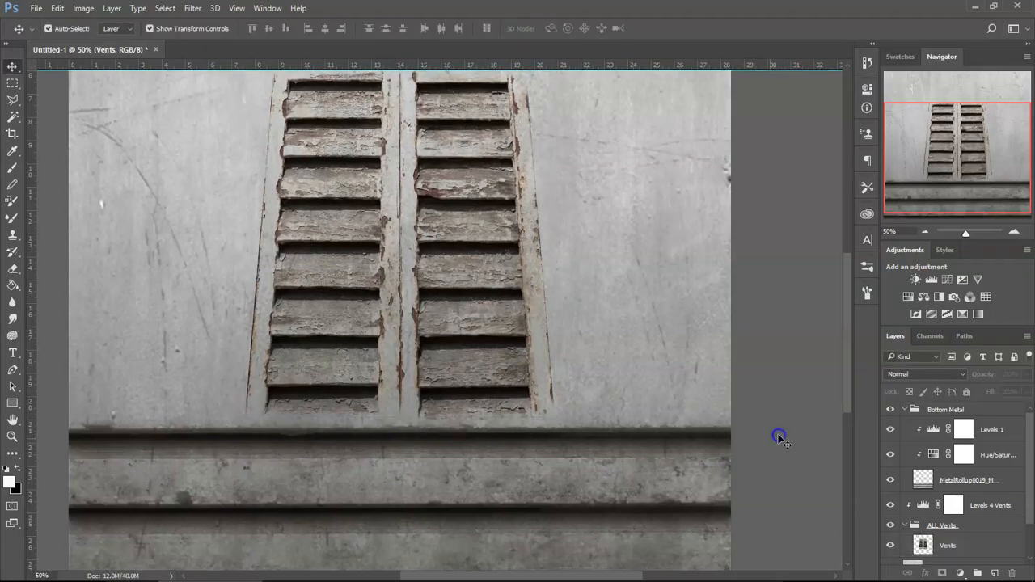
Duplicate the Vents layer and move the copy left, level with the original, so their lower corners meet
{"action": "left_click", "coordinate": [923, 232]}
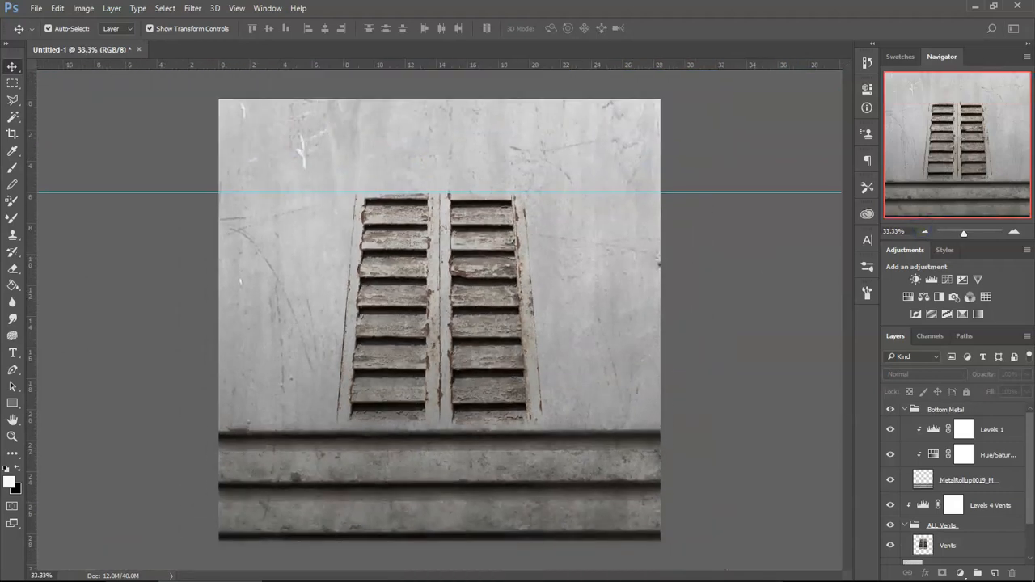
{"action": "left_click", "coordinate": [1014, 233]}
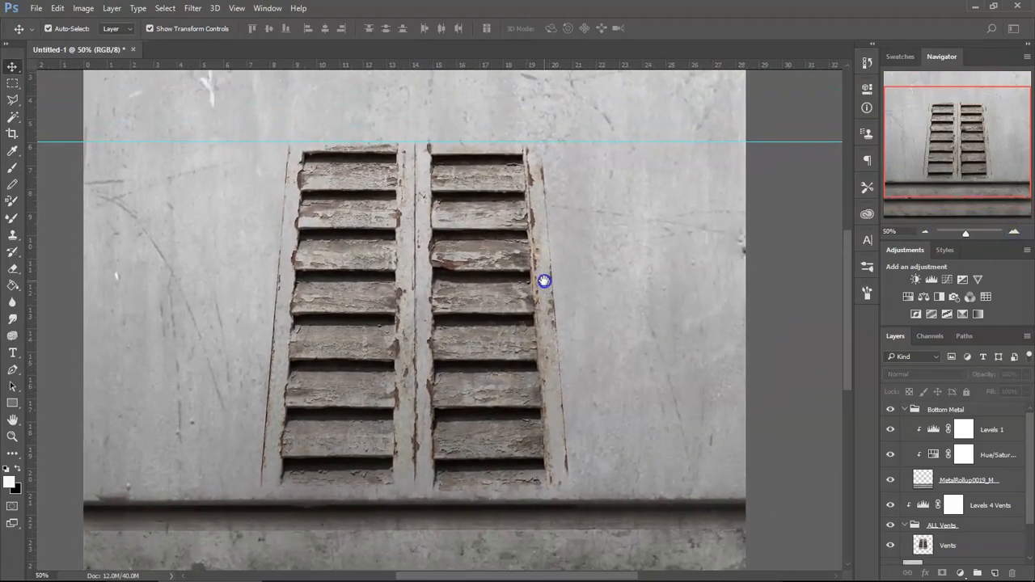
{"action": "left_click", "coordinate": [530, 340]}
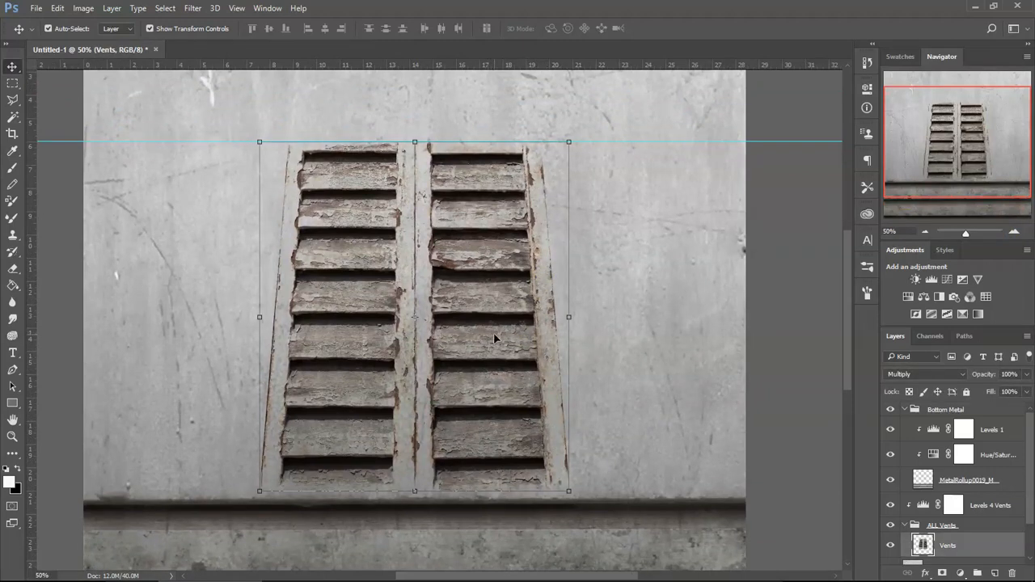
{"action": "left_click_drag", "start_coordinate": [378, 366], "coordinate": [481, 404]}
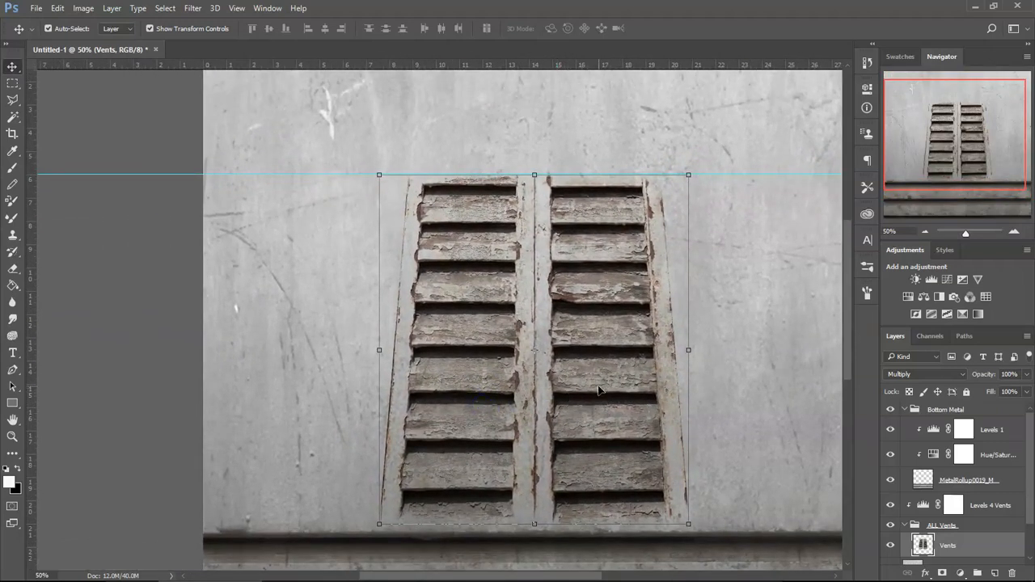
{"action": "scroll", "coordinate": [587, 382], "scroll_direction": "down", "scroll_amount": 1}
{"action": "left_click_drag", "start_coordinate": [577, 400], "coordinate": [540, 401]}
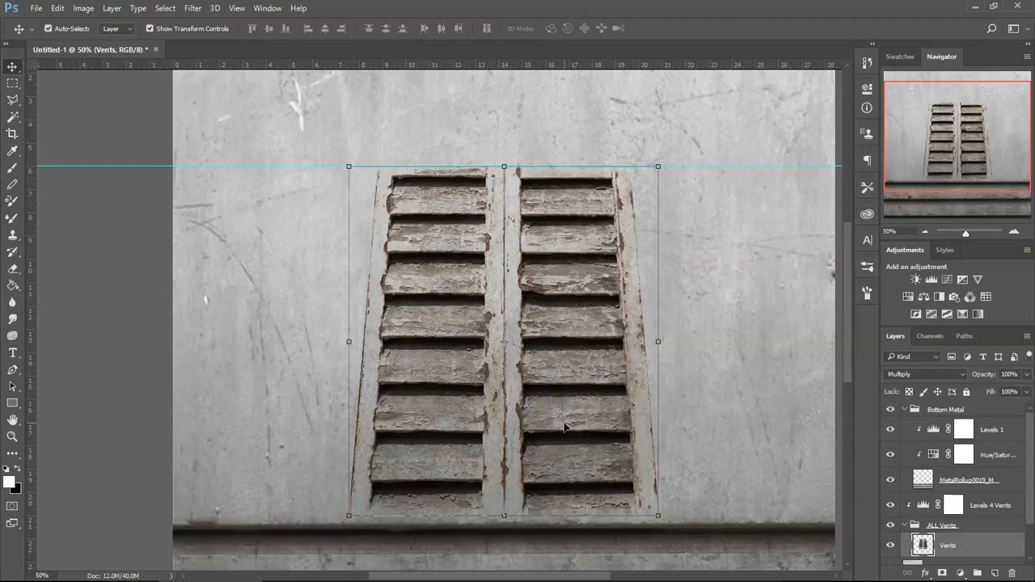
{"action": "key", "text": "ctrl+j"}
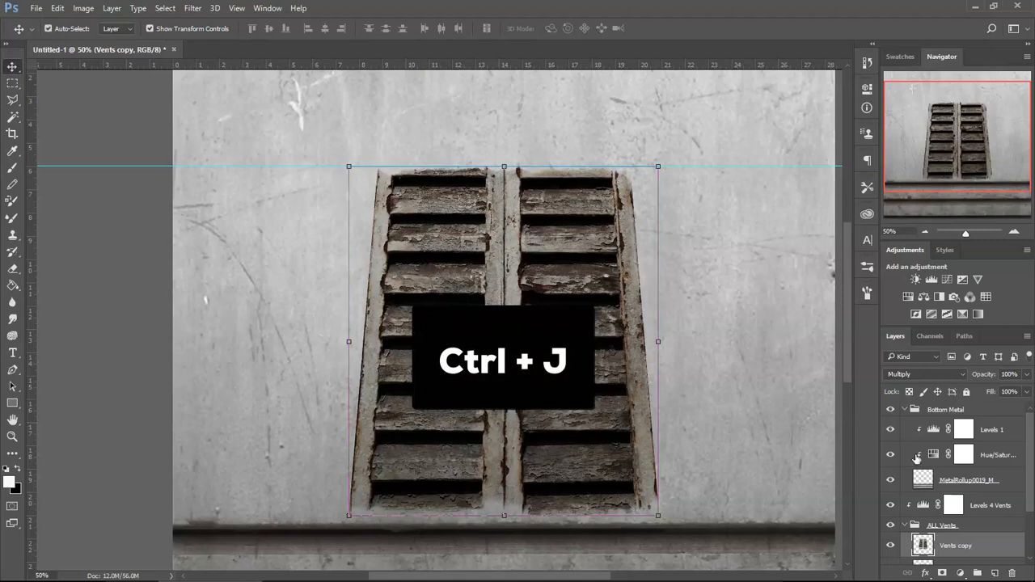
{"action": "scroll", "coordinate": [953, 498], "scroll_direction": "down", "scroll_amount": 2}
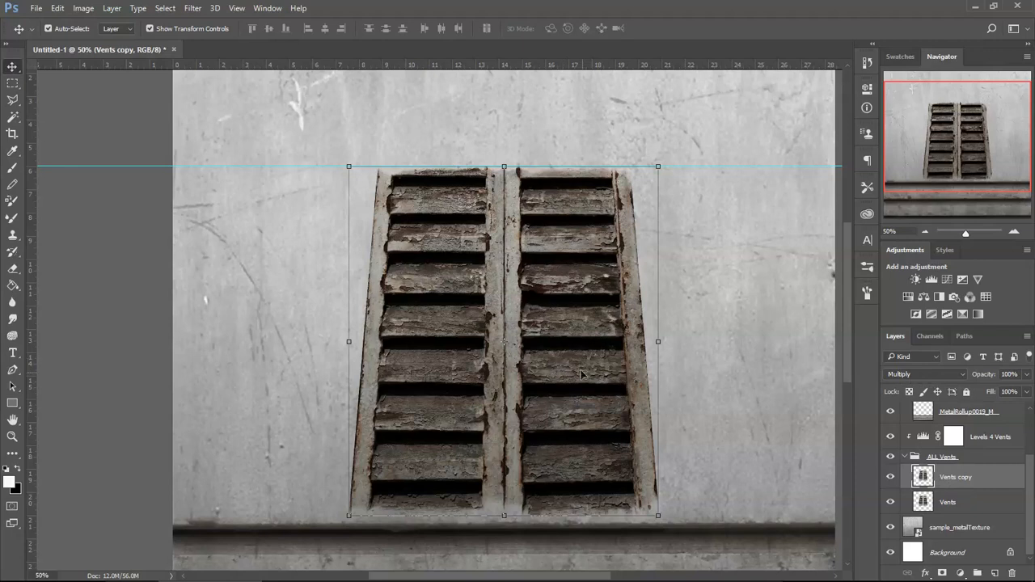
{"action": "left_click_drag", "start_coordinate": [513, 384], "coordinate": [194, 385]}
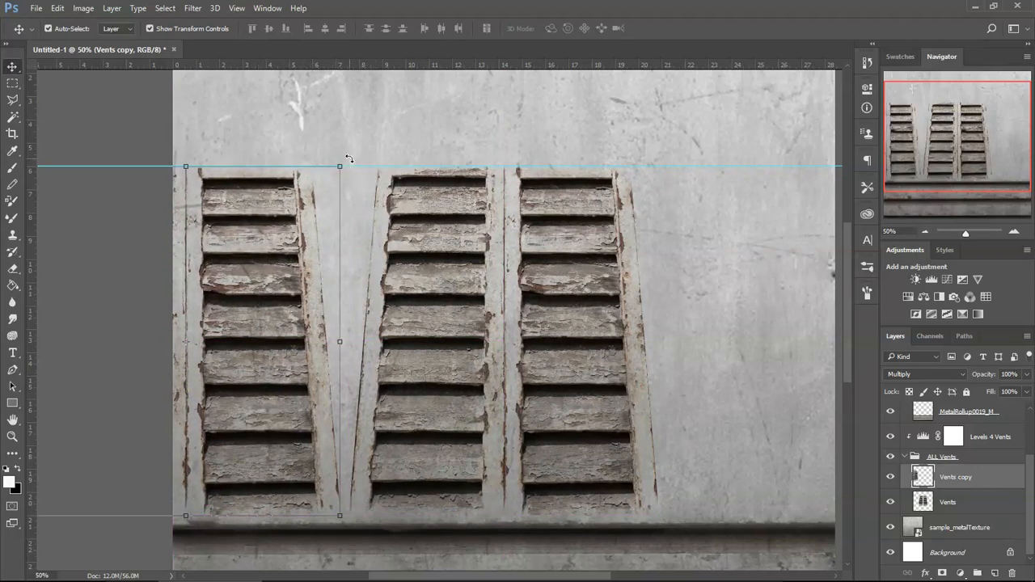
Rotate the left copy of the vents 180° and shift it right to X 155 px so its slanted side fits the original
{"action": "left_click_drag", "start_coordinate": [348, 159], "coordinate": [93, 426]}
{"action": "left_click_drag", "start_coordinate": [273, 374], "coordinate": [310, 374]}
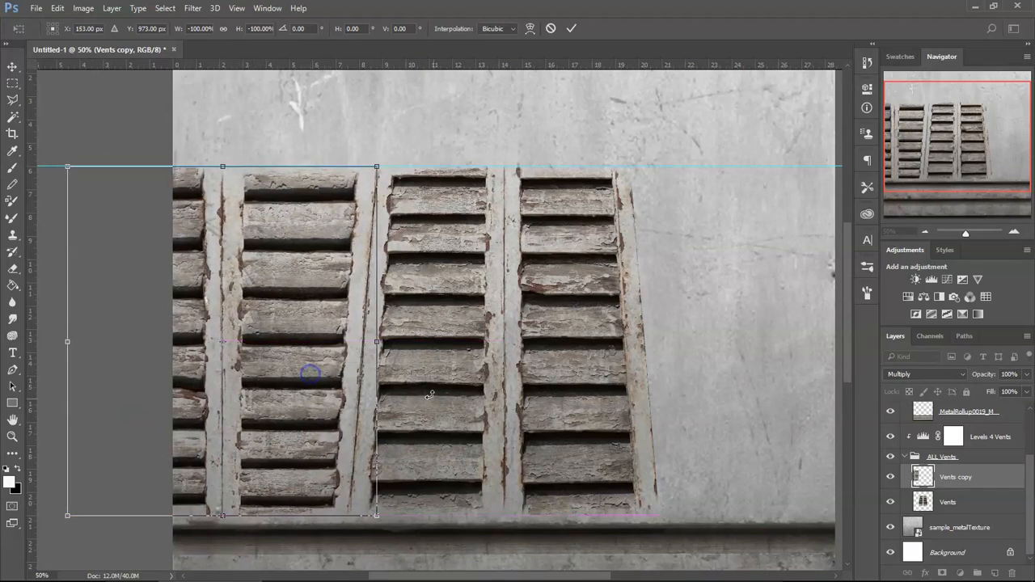
{"action": "key", "text": "Right"}
{"action": "key", "text": "Right"}
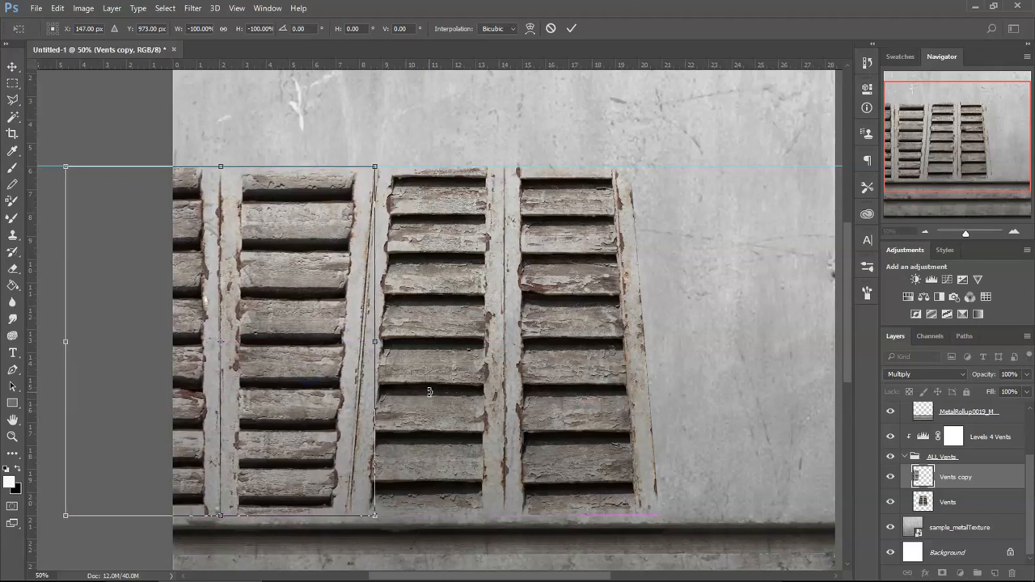
{"action": "key", "text": "Right"}
{"action": "key", "text": "Right"}
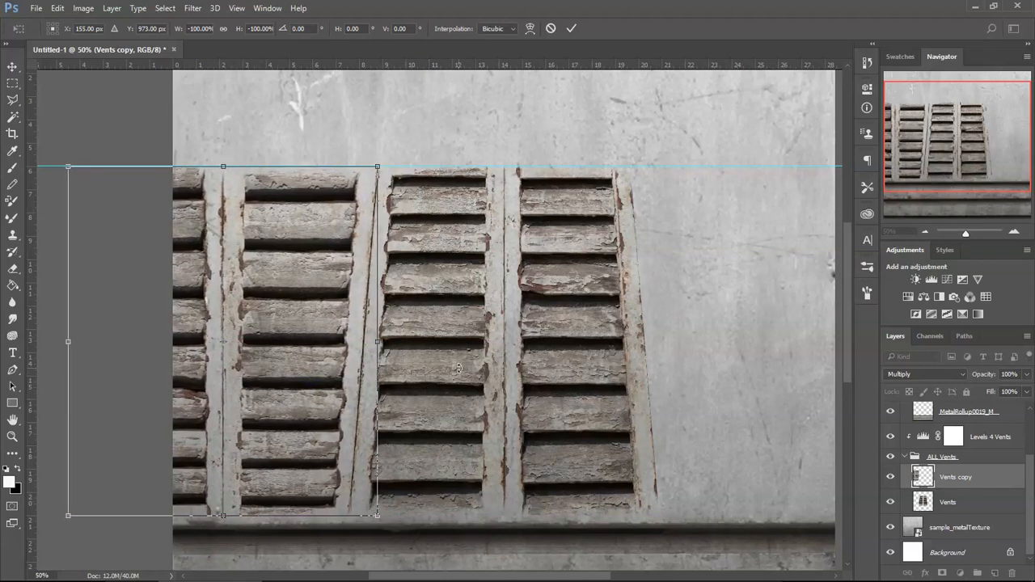
{"action": "left_click", "coordinate": [573, 30]}
Select the original Vents layer and place a second copy beside its right edge, aligned to the guide
{"action": "left_click_drag", "start_coordinate": [573, 429], "coordinate": [454, 414]}
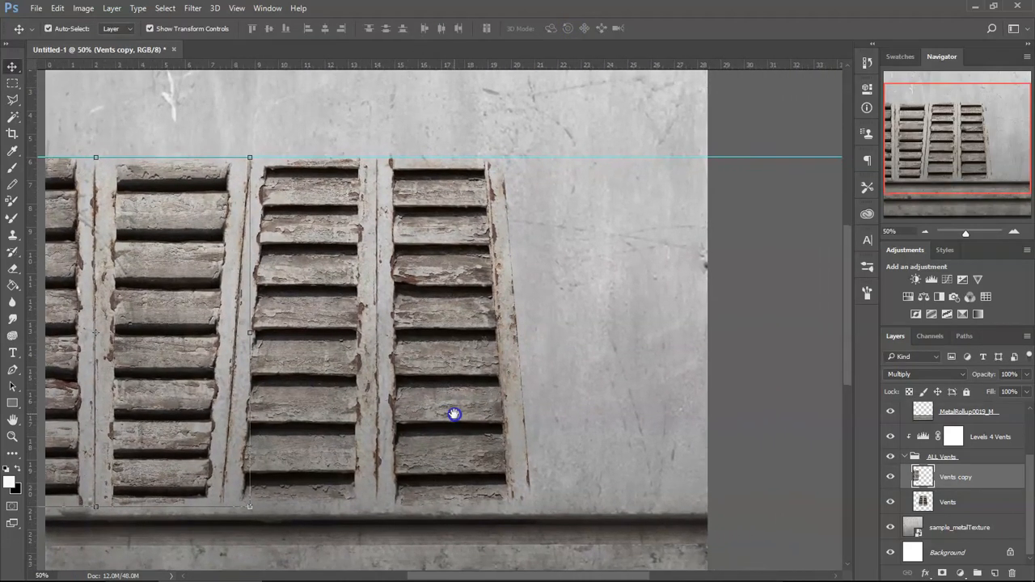
{"action": "left_click", "coordinate": [363, 377]}
{"action": "scroll", "coordinate": [421, 388], "scroll_direction": "right", "scroll_amount": 2}
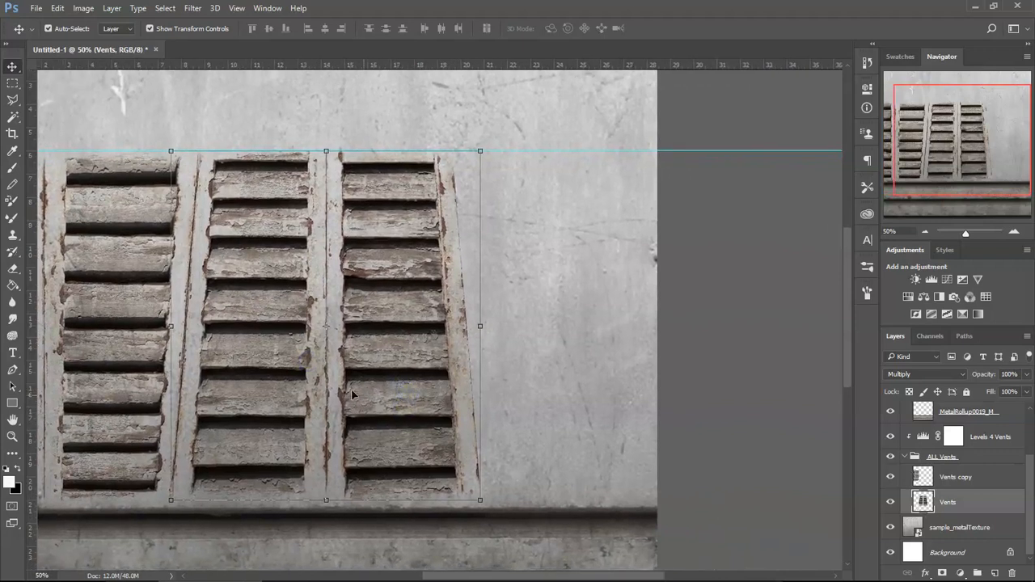
{"action": "scroll", "coordinate": [419, 376], "scroll_direction": "right", "scroll_amount": 2}
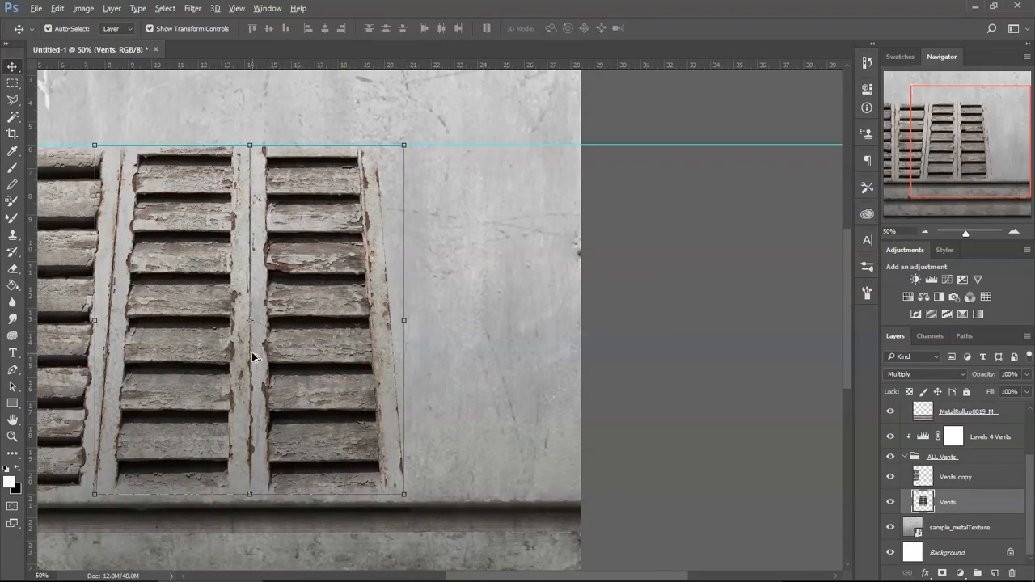
{"action": "left_click_drag", "start_coordinate": [251, 352], "coordinate": [567, 355]}
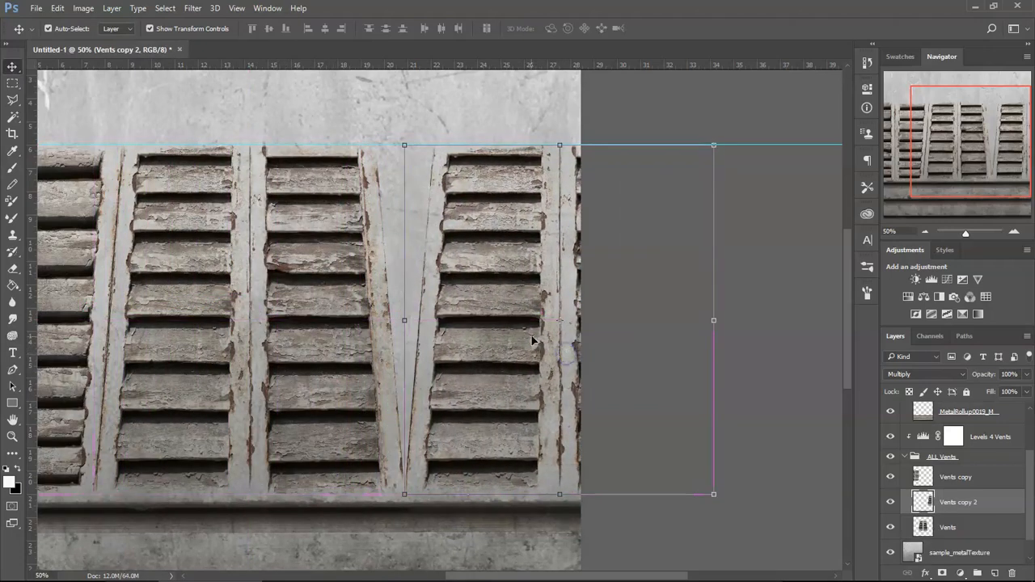
Rotate the right-hand vents copy (Vents copy 2) 180° with Free Transform
{"action": "right_click", "coordinate": [500, 293]}
{"action": "key", "text": "ctrl+t"}
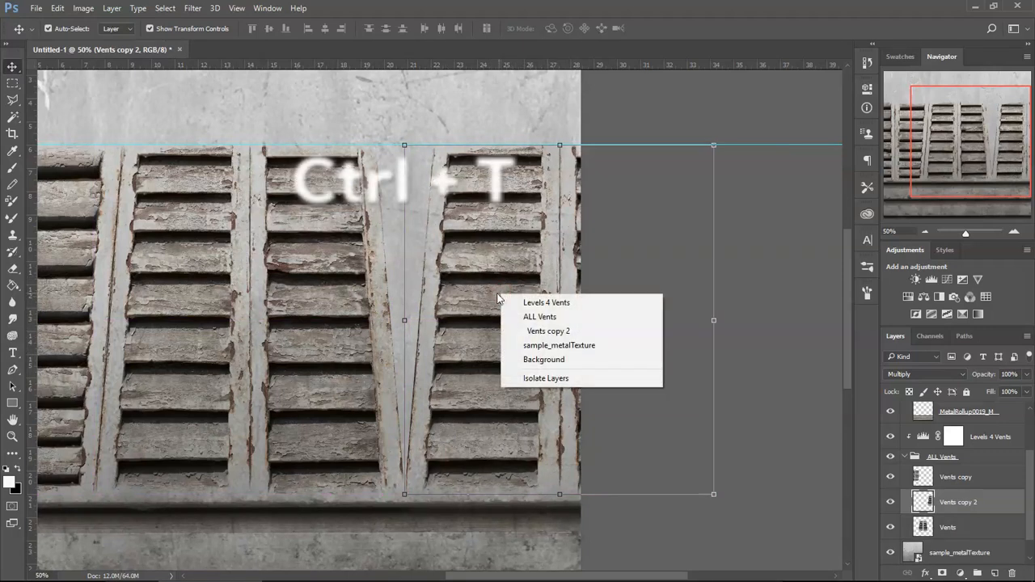
{"action": "right_click", "coordinate": [481, 286]}
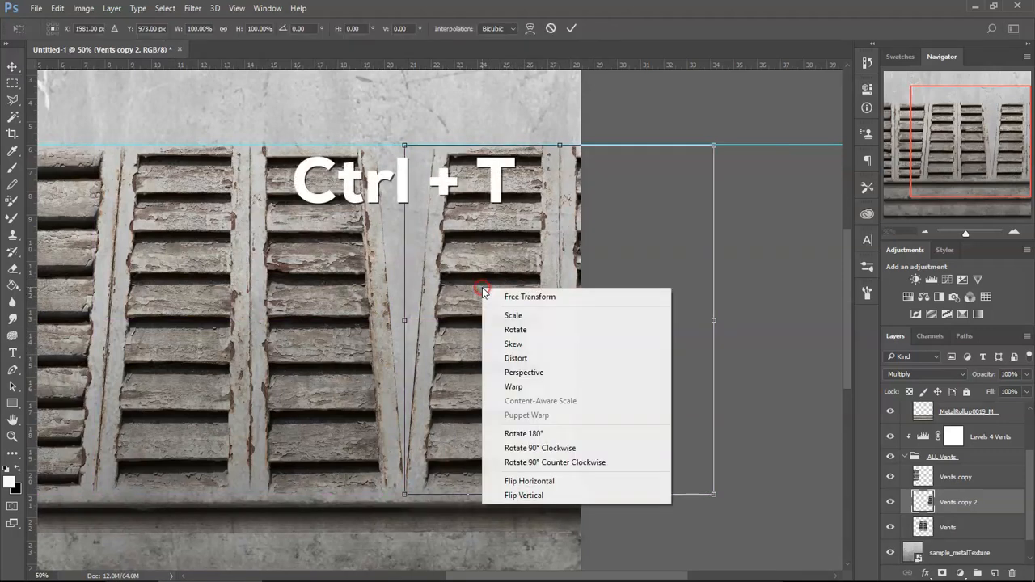
{"action": "left_click", "coordinate": [542, 433]}
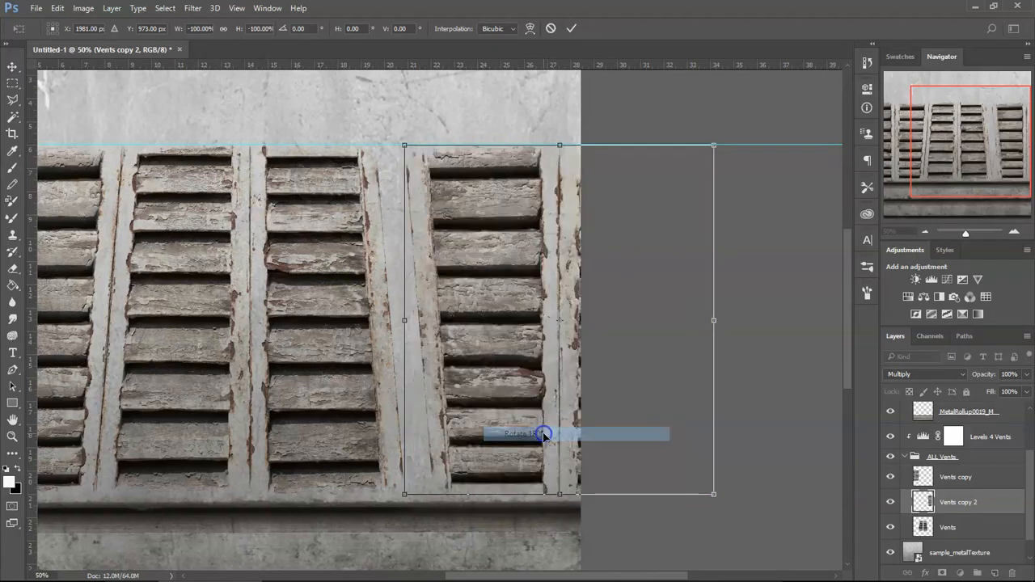
Shift the rotated vents copy left to X 1893 px so its slanted side fits the original, and apply the transform
{"action": "left_click_drag", "start_coordinate": [495, 346], "coordinate": [474, 351]}
{"action": "left_click_drag", "start_coordinate": [291, 352], "coordinate": [478, 368]}
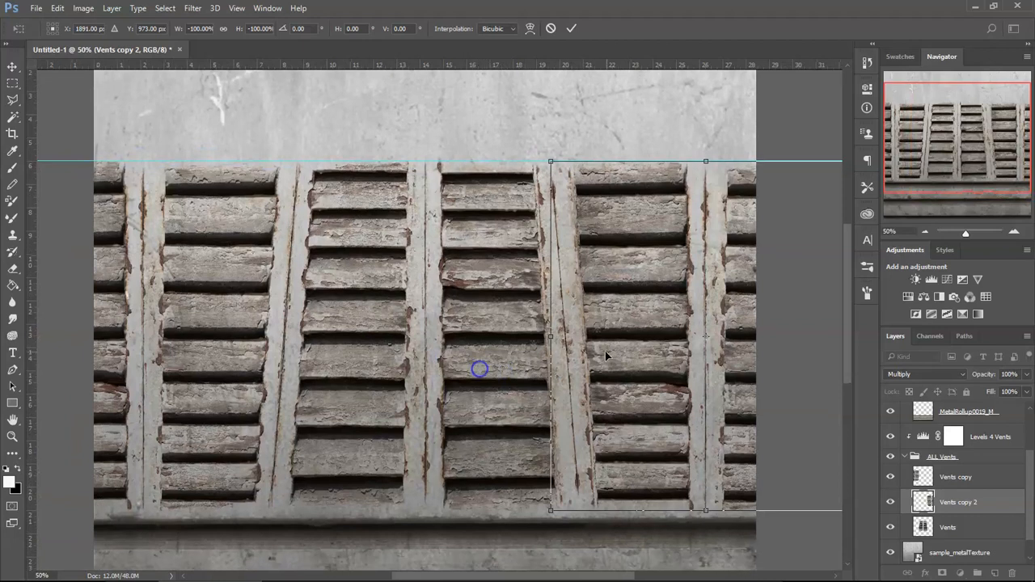
{"action": "mouse_move", "coordinate": [652, 352]}
{"action": "left_mouse_down"}
{"action": "mouse_move", "coordinate": [394, 354]}
{"action": "mouse_move", "coordinate": [652, 351]}
{"action": "left_mouse_up"}
{"action": "left_click_drag", "start_coordinate": [613, 372], "coordinate": [528, 379]}
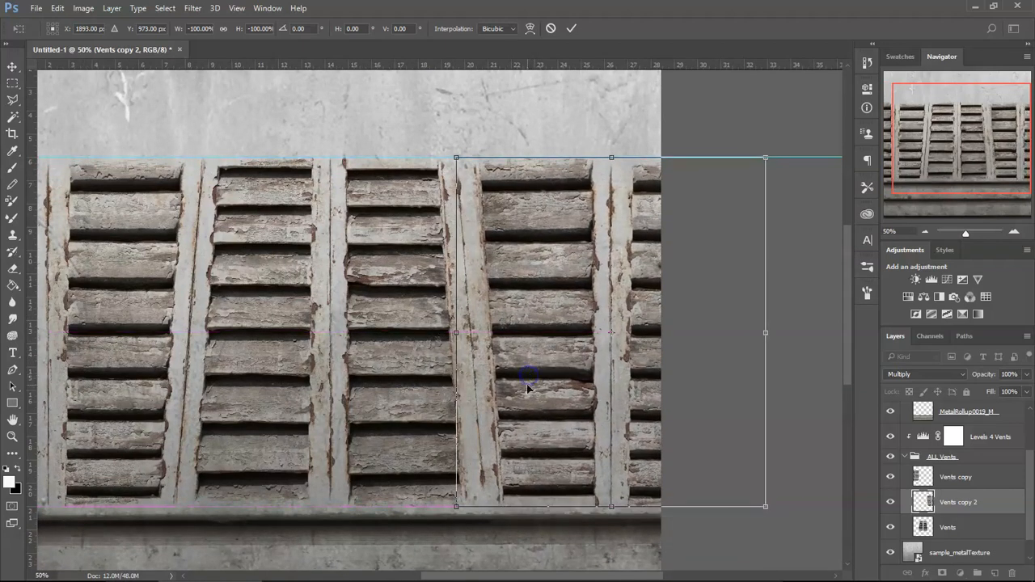
{"action": "left_click_drag", "start_coordinate": [369, 375], "coordinate": [458, 381]}
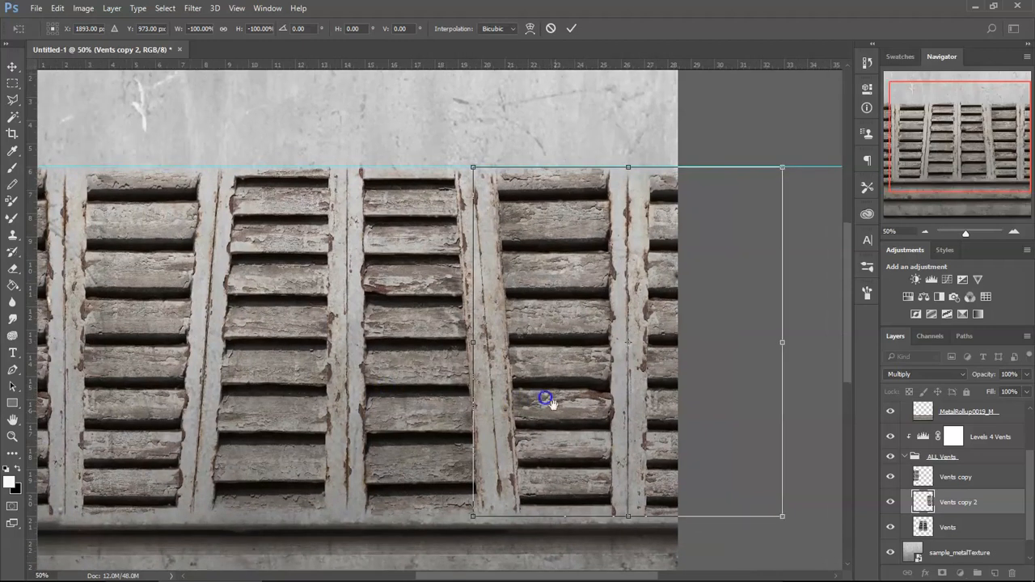
{"action": "left_click_drag", "start_coordinate": [553, 416], "coordinate": [554, 418]}
{"action": "left_click", "coordinate": [537, 129]}
{"action": "left_click", "coordinate": [571, 30]}
{"action": "left_click", "coordinate": [575, 121]}
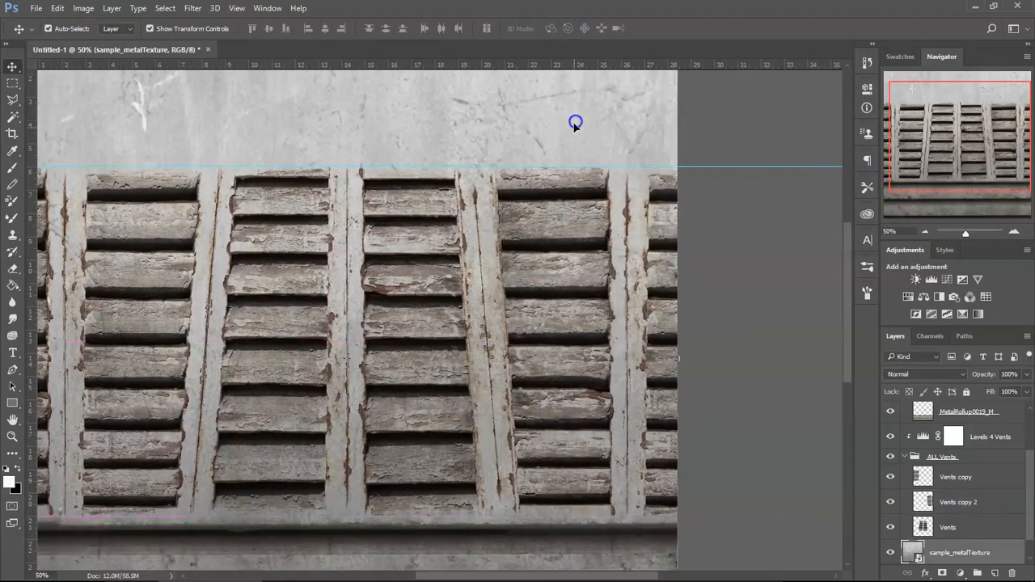
{"action": "left_click_drag", "start_coordinate": [362, 323], "coordinate": [478, 292]}
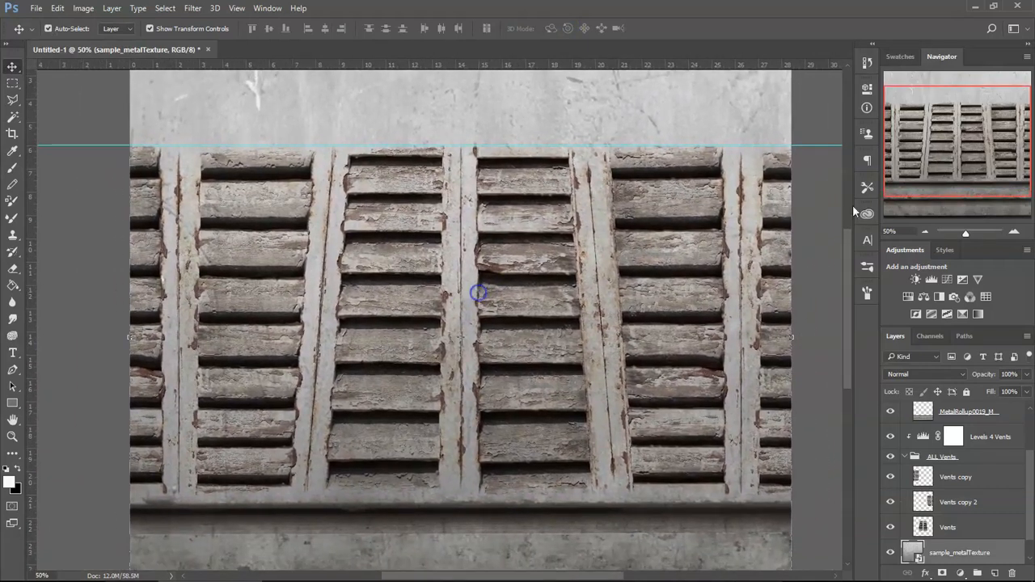
{"action": "key", "text": "ctrl+minus"}
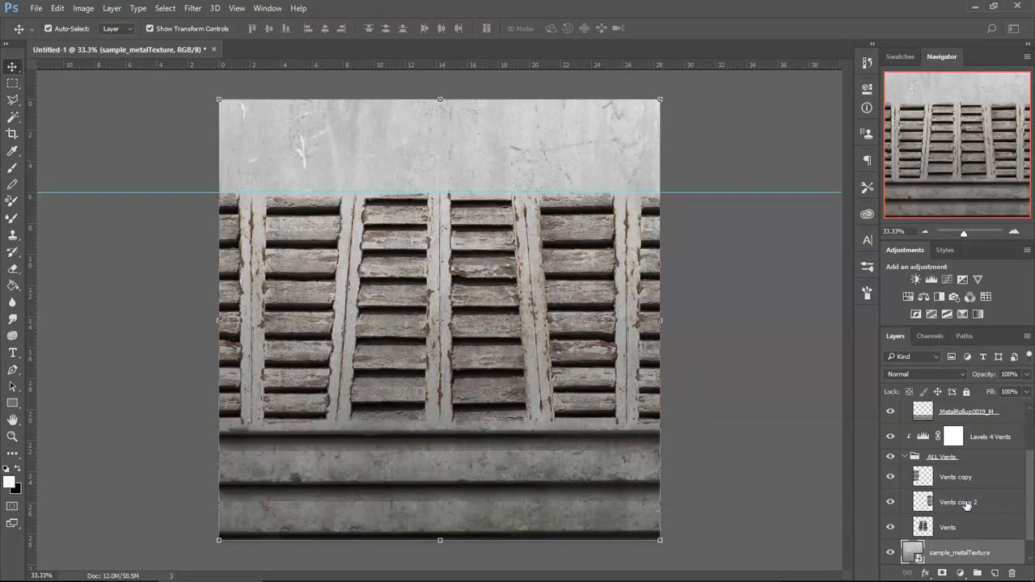
Collapse the ALL Vents and Bottom Metal groups to tidy the layer stack
{"action": "scroll", "coordinate": [971, 509], "scroll_direction": "down", "scroll_amount": 1}
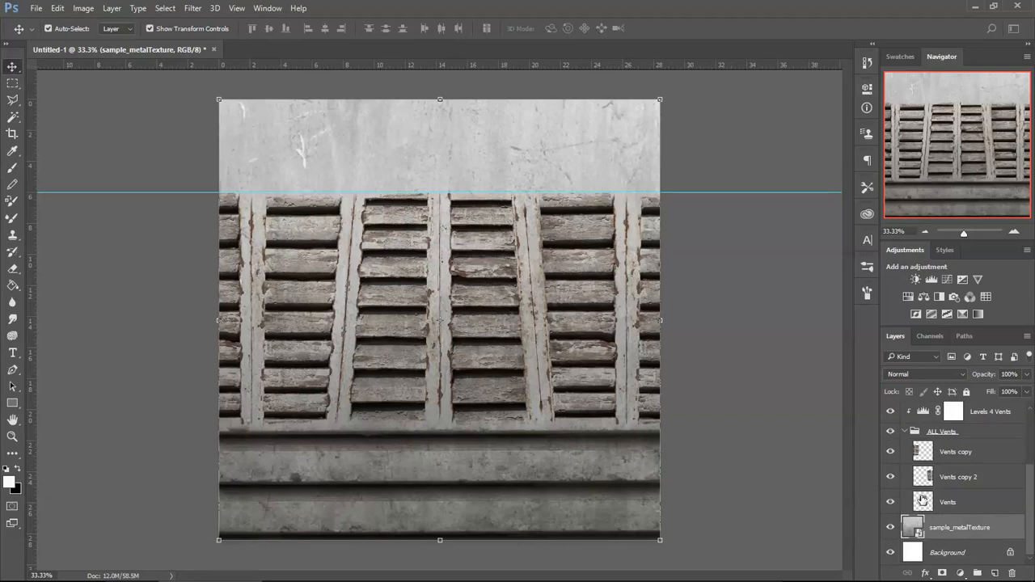
{"action": "left_click", "coordinate": [970, 505]}
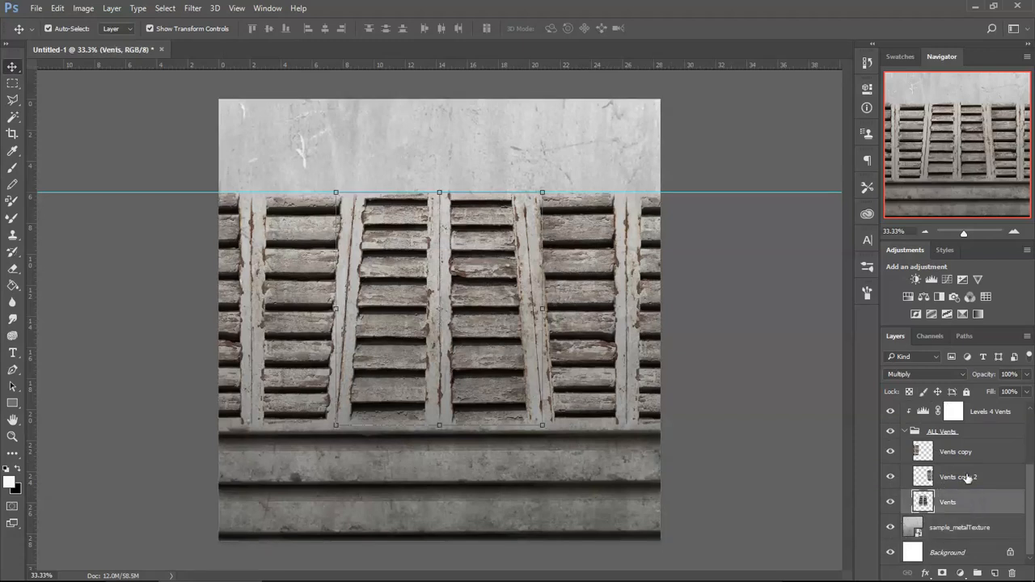
{"action": "scroll", "coordinate": [963, 479], "scroll_direction": "up", "scroll_amount": 1}
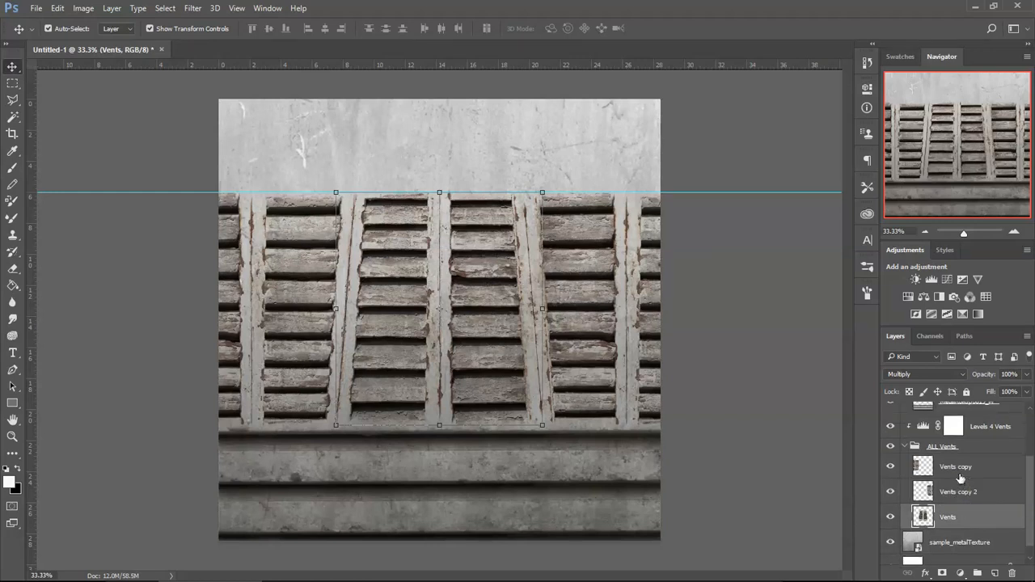
{"action": "scroll", "coordinate": [981, 457], "scroll_direction": "up", "scroll_amount": 3}
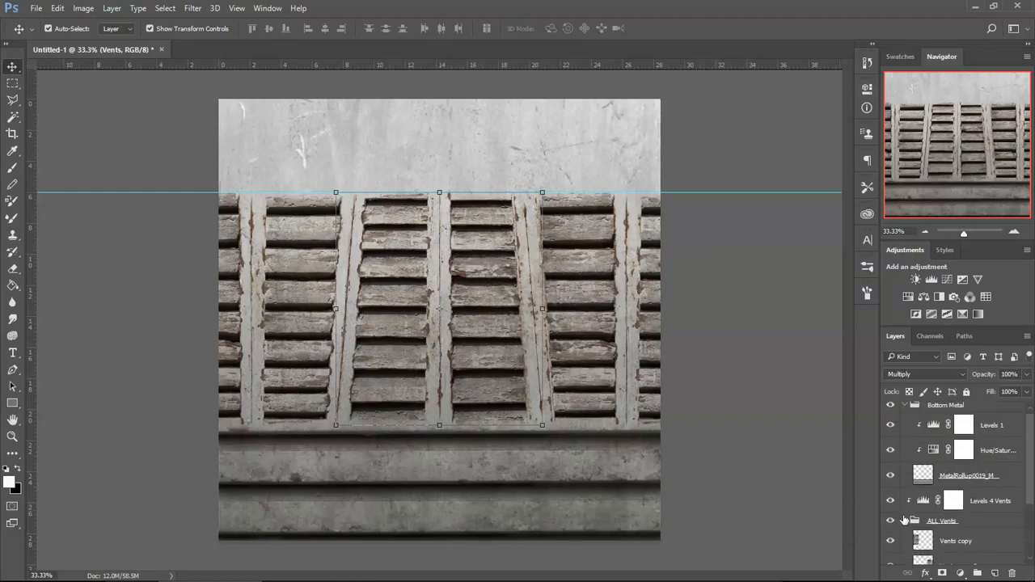
{"action": "left_click", "coordinate": [981, 520]}
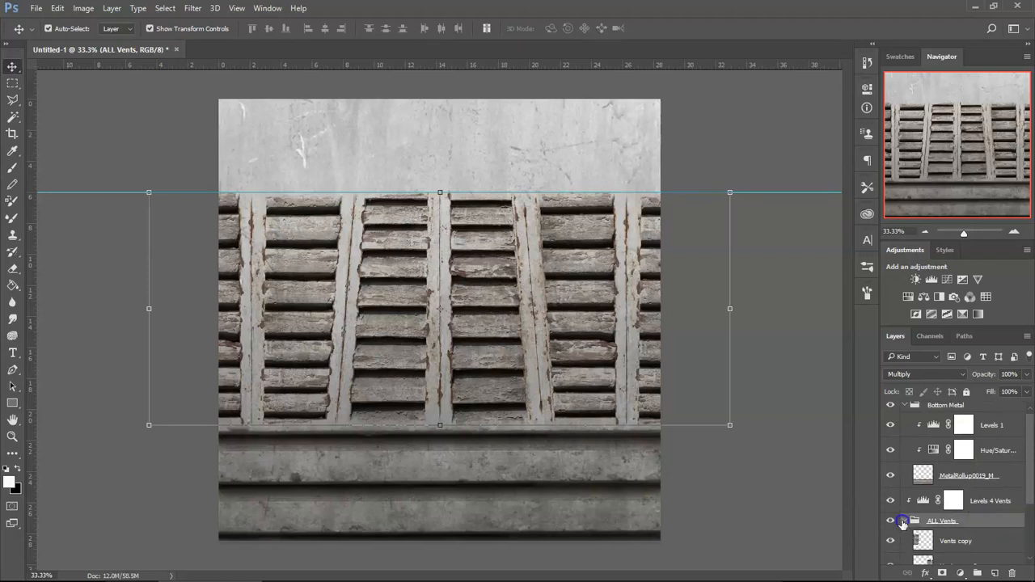
{"action": "scroll", "coordinate": [904, 517], "scroll_direction": "down", "scroll_amount": 3}
{"action": "left_click", "coordinate": [905, 461]}
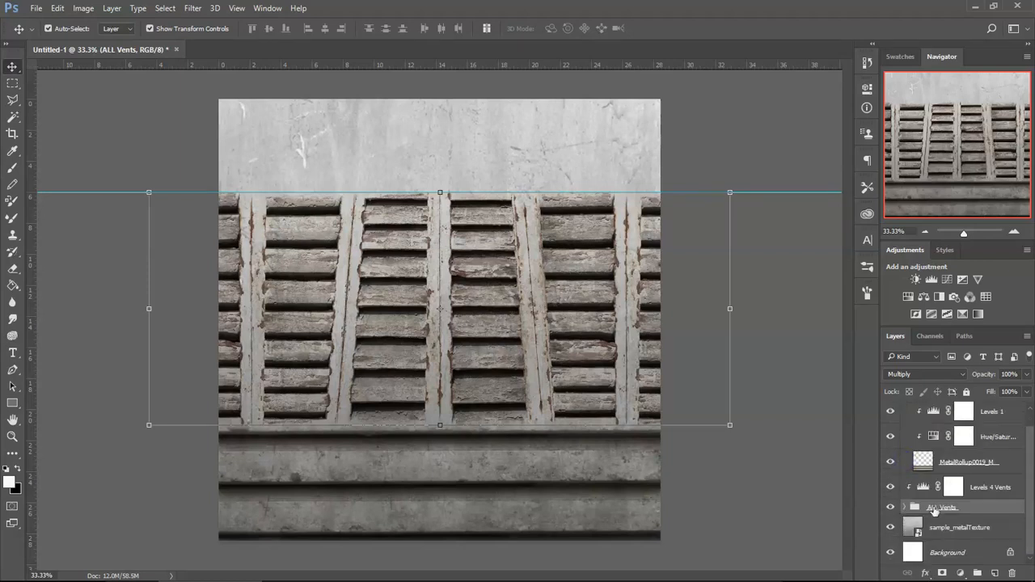
{"action": "scroll", "coordinate": [940, 503], "scroll_direction": "up", "scroll_amount": 1}
{"action": "left_click", "coordinate": [910, 410]}
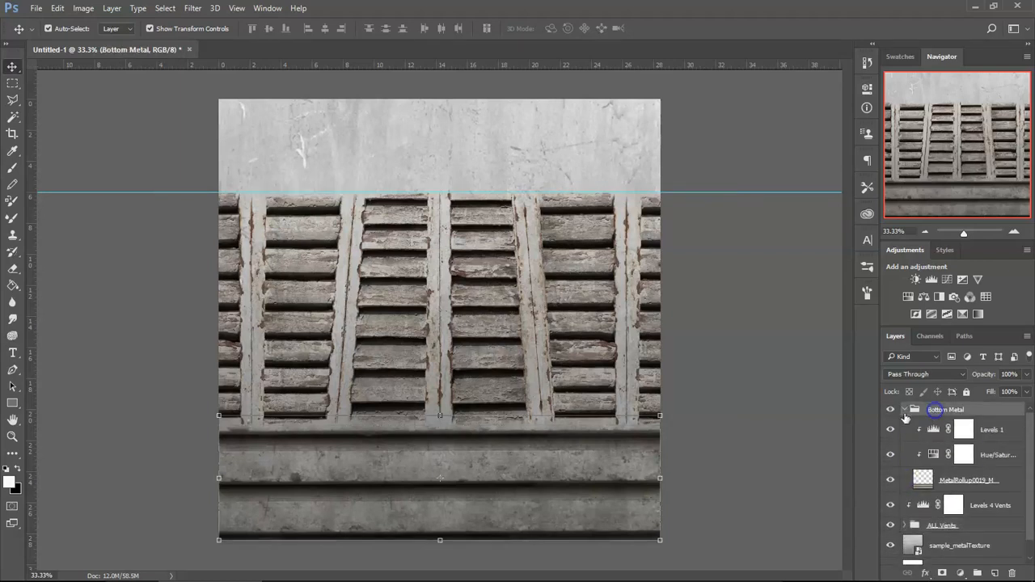
{"action": "left_click", "coordinate": [906, 411]}
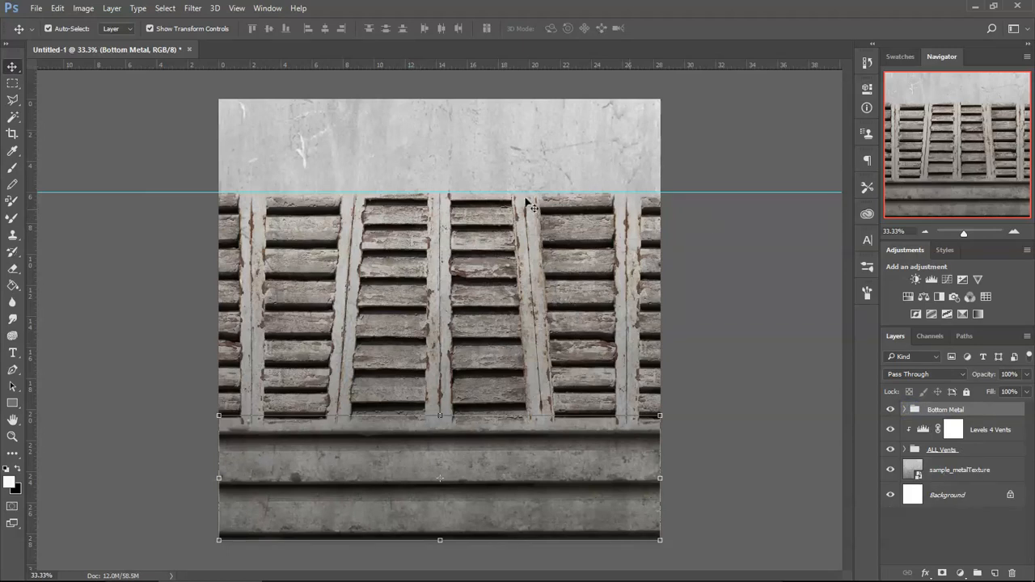
Add the text BAY in 18.8 pt black Arial Black on the plain metal area above the vents
{"action": "key", "text": "t"}
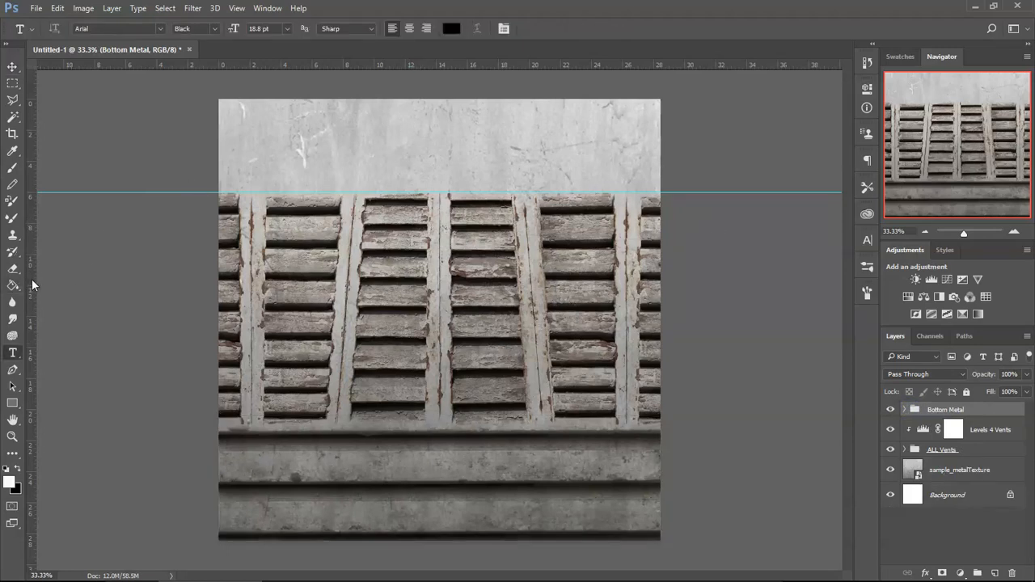
{"action": "left_click", "coordinate": [15, 355]}
{"action": "left_click", "coordinate": [349, 159]}
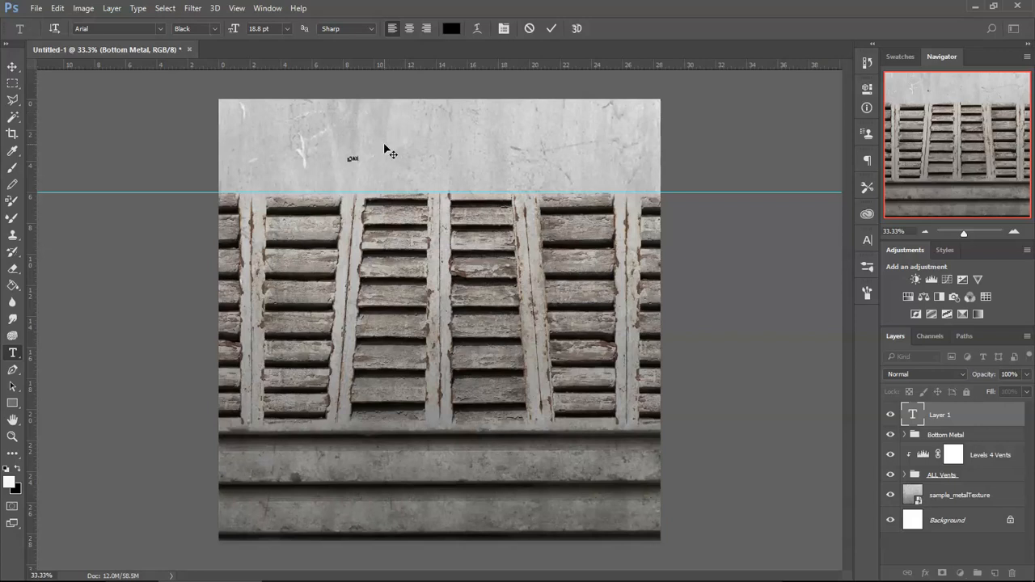
{"action": "left_click", "coordinate": [553, 29]}
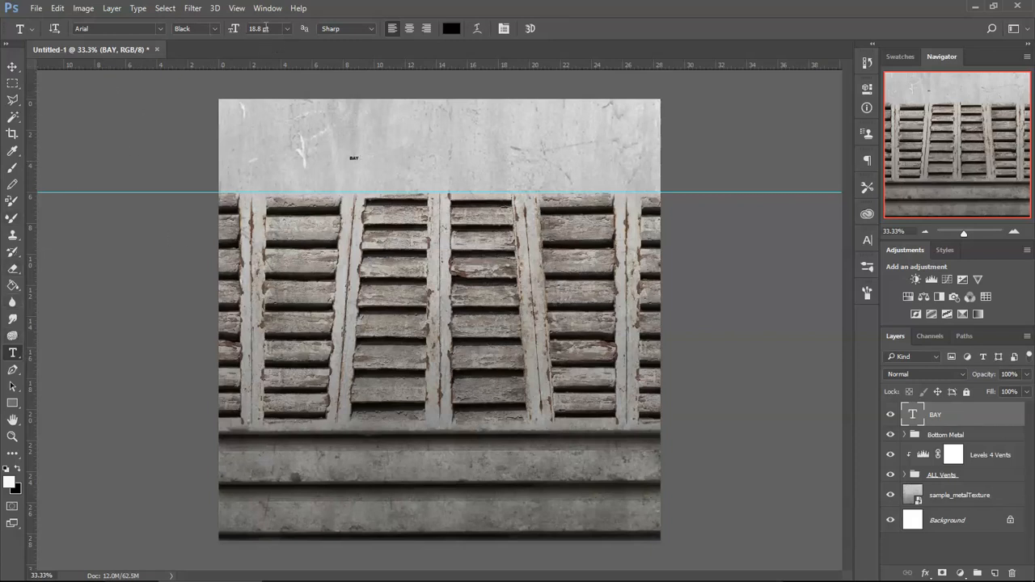
Scale the BAY text proportionally to about 1758% and centre it on the metal strip above the vents
{"action": "left_click", "coordinate": [13, 69]}
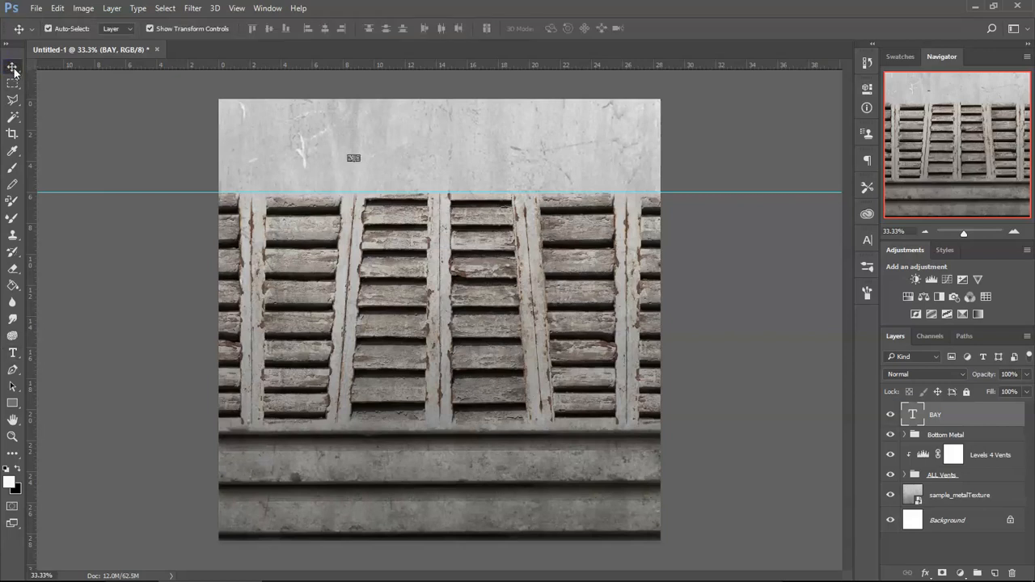
{"action": "left_click_drag", "start_coordinate": [360, 153], "coordinate": [498, 150]}
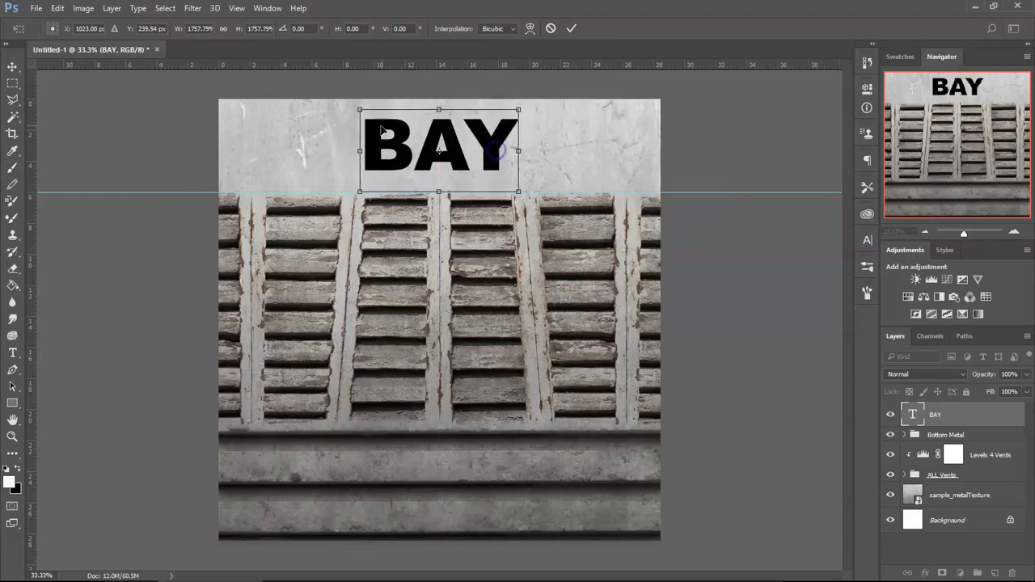
{"action": "left_click", "coordinate": [572, 29]}
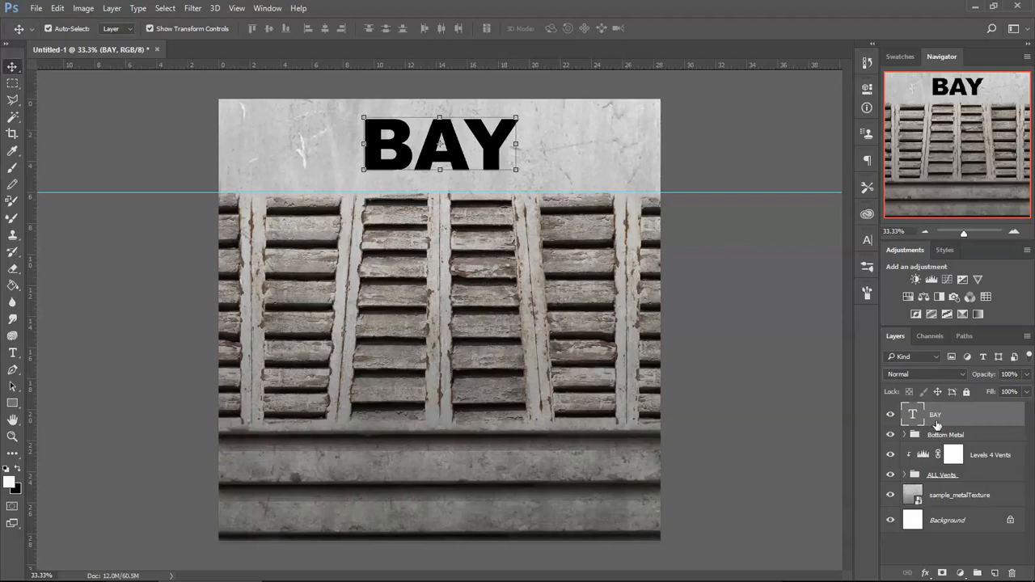
Open the character settings for the BAY text and set its font size to 445 pt
{"action": "left_click", "coordinate": [870, 246]}
{"action": "left_click", "coordinate": [267, 9]}
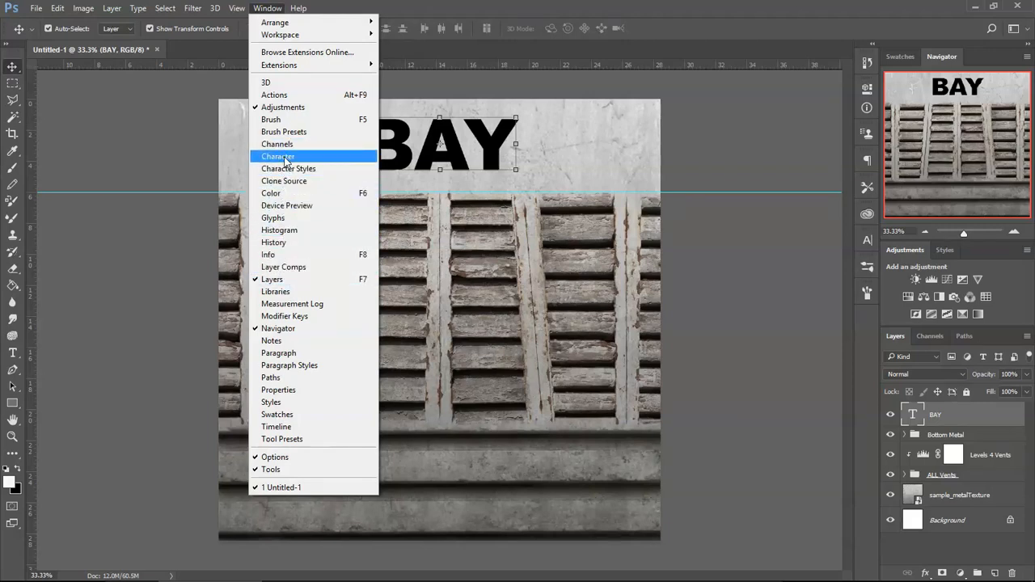
{"action": "left_click", "coordinate": [299, 157]}
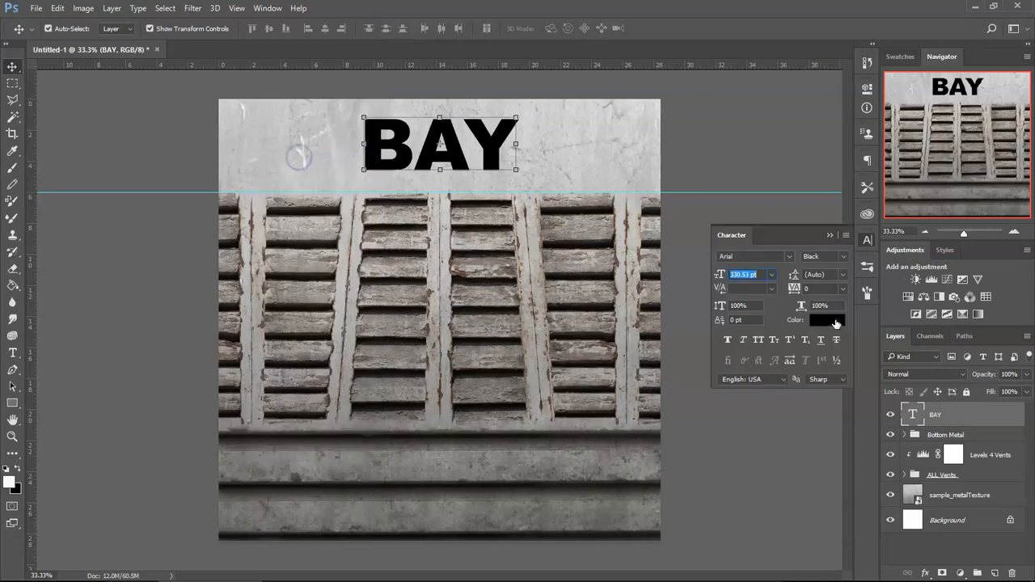
{"action": "left_click", "coordinate": [773, 277]}
{"action": "type", "text": "445"}
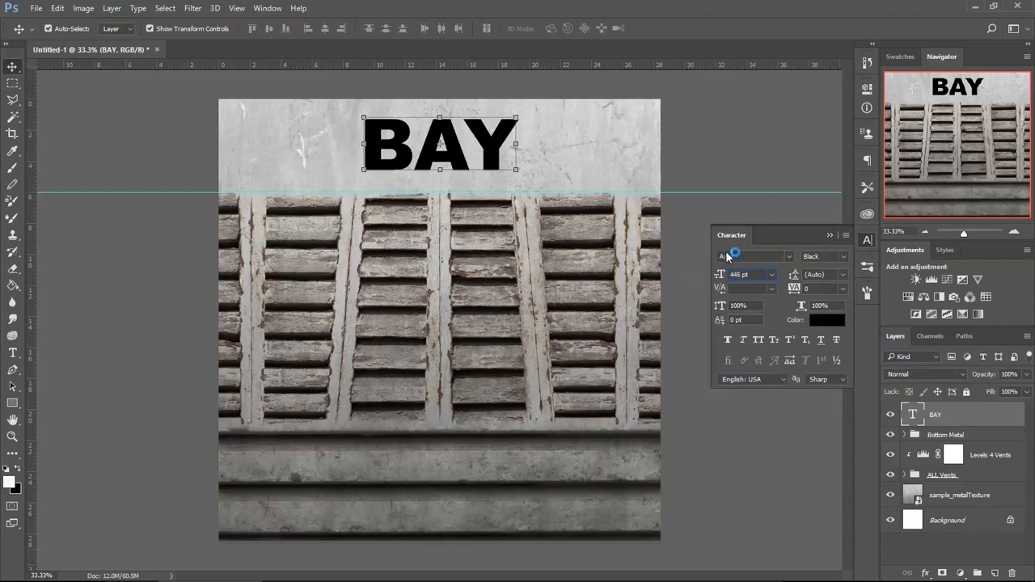
{"action": "key", "text": "Return"}
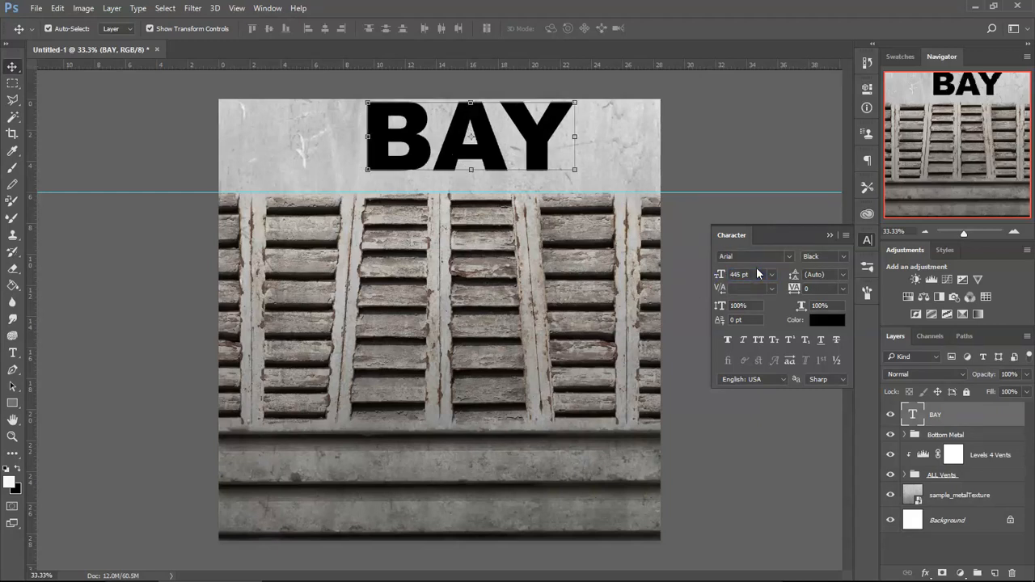
Choose Arial as the BAY text's font and Black as its style
{"action": "left_click", "coordinate": [790, 257]}
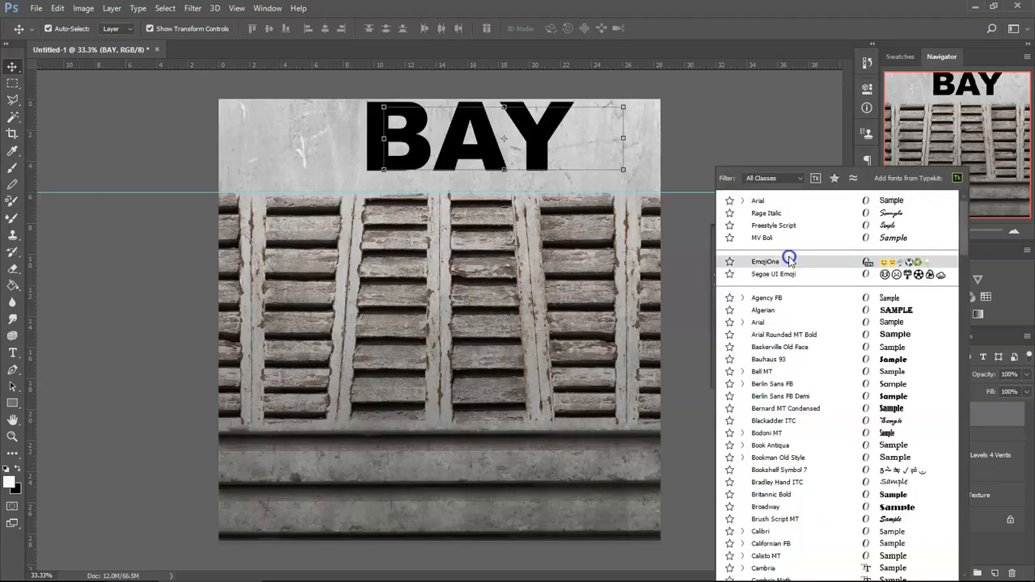
{"action": "left_click", "coordinate": [766, 202]}
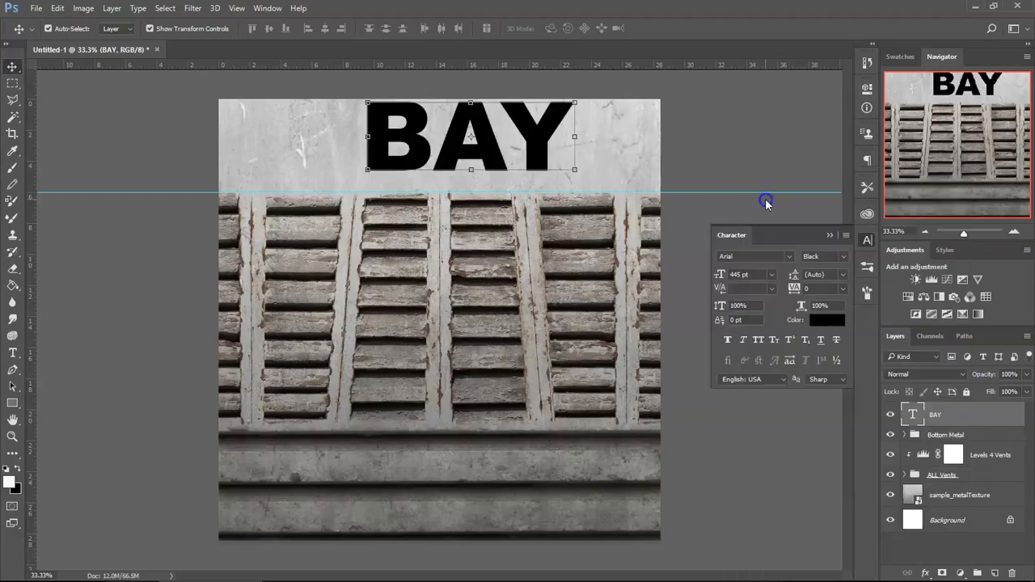
{"action": "left_click", "coordinate": [843, 257]}
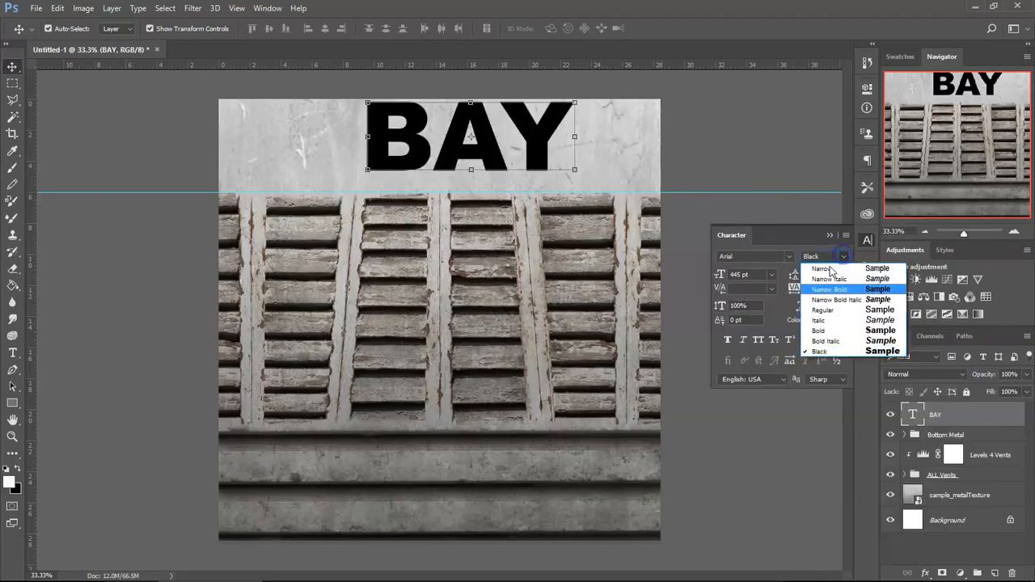
{"action": "left_click", "coordinate": [834, 353]}
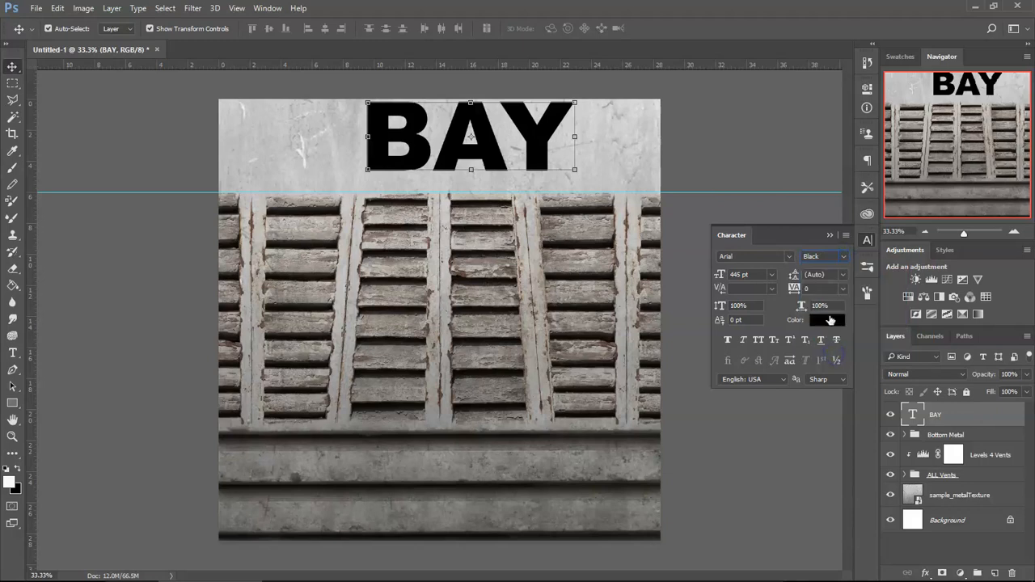
{"action": "left_click", "coordinate": [843, 258]}
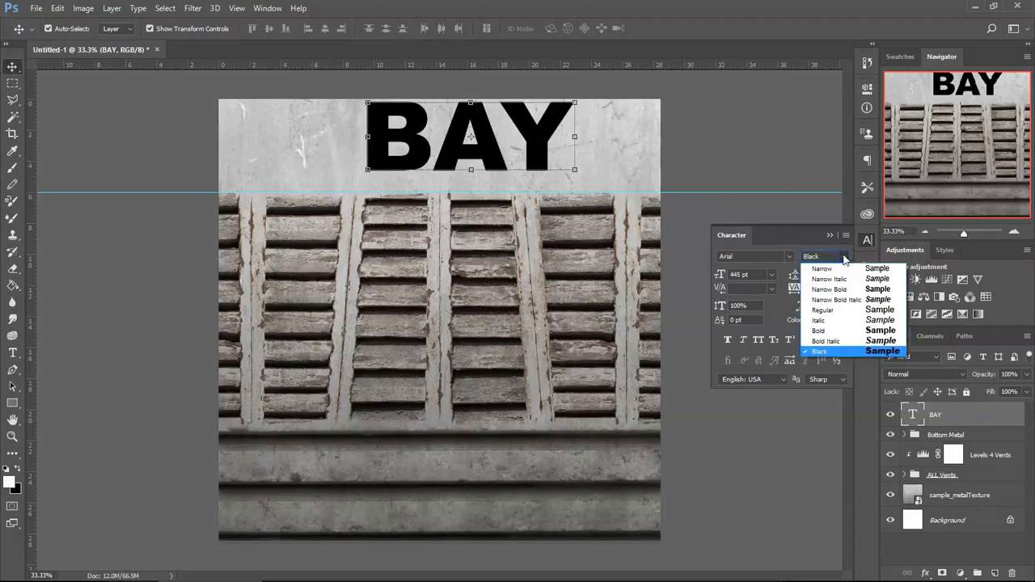
{"action": "left_click", "coordinate": [844, 257]}
Move the enlarged BAY text to the horizontal centre of the metal strip, just above the guide, and close the character settings
{"action": "left_click_drag", "start_coordinate": [538, 149], "coordinate": [503, 154]}
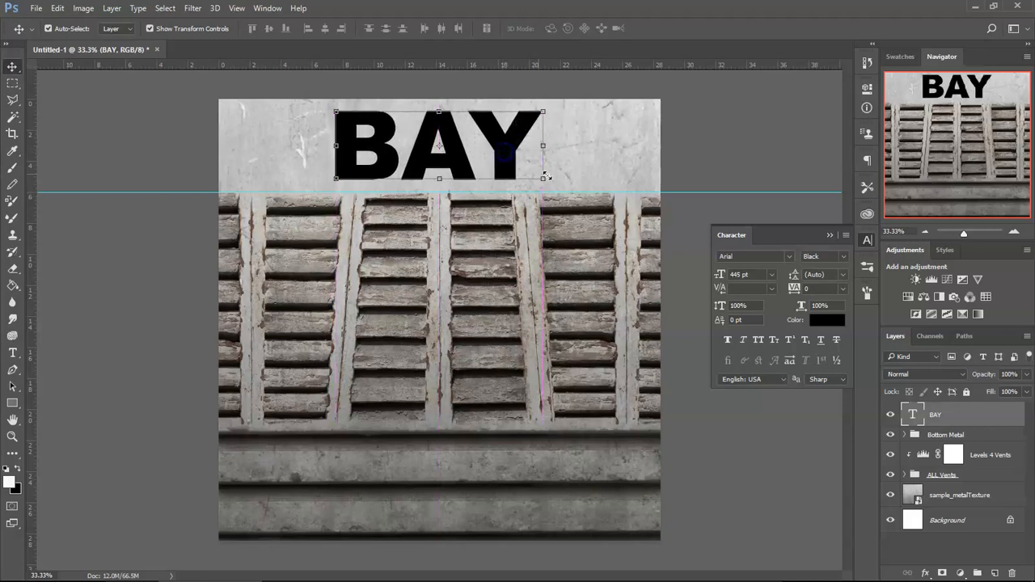
{"action": "left_click", "coordinate": [829, 237]}
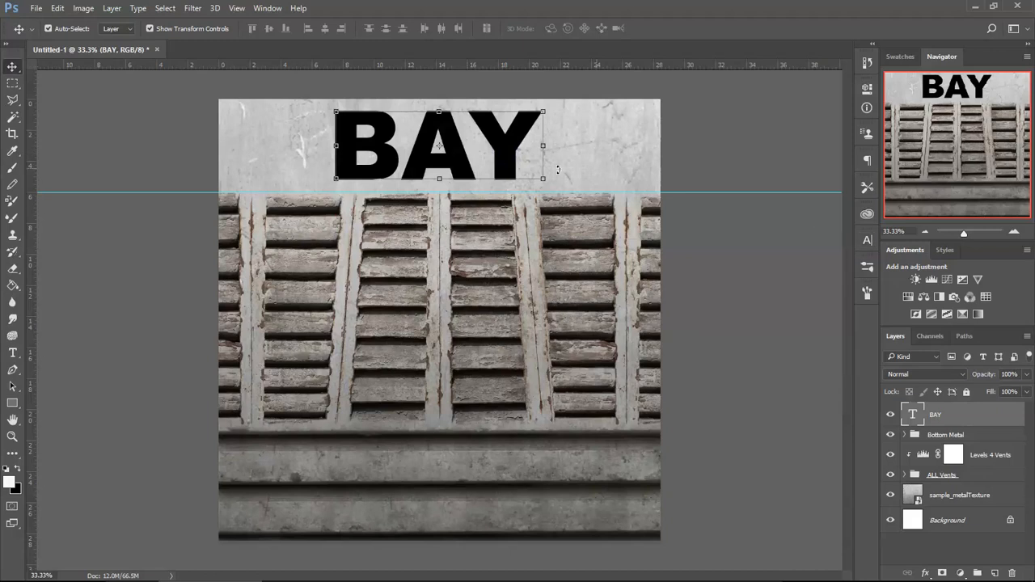
{"action": "left_click", "coordinate": [1016, 233]}
{"action": "left_click", "coordinate": [1016, 233]}
{"action": "left_click_drag", "start_coordinate": [644, 159], "coordinate": [631, 399]}
{"action": "left_click_drag", "start_coordinate": [671, 312], "coordinate": [670, 343]}
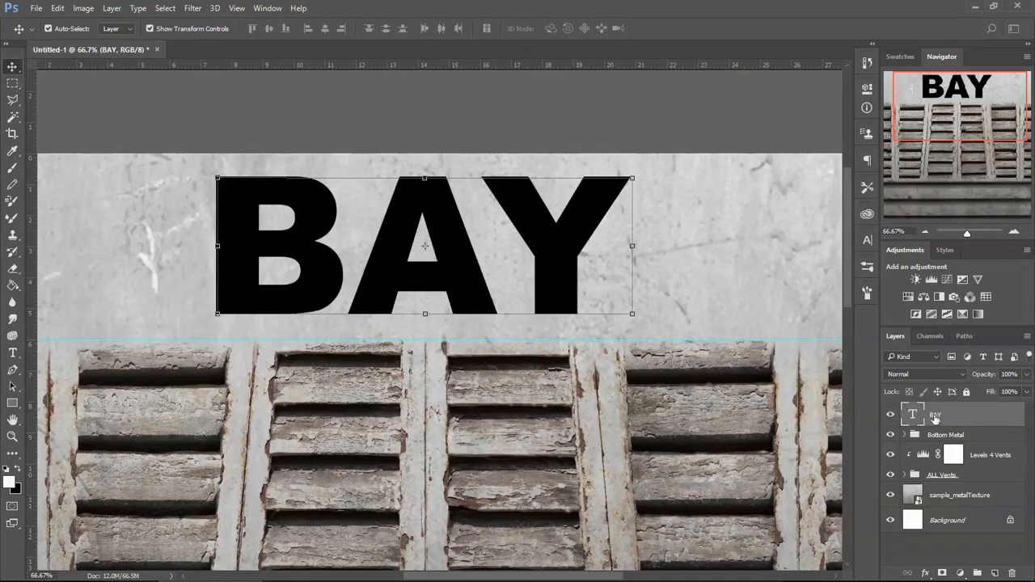
{"action": "double_click", "coordinate": [1003, 417]}
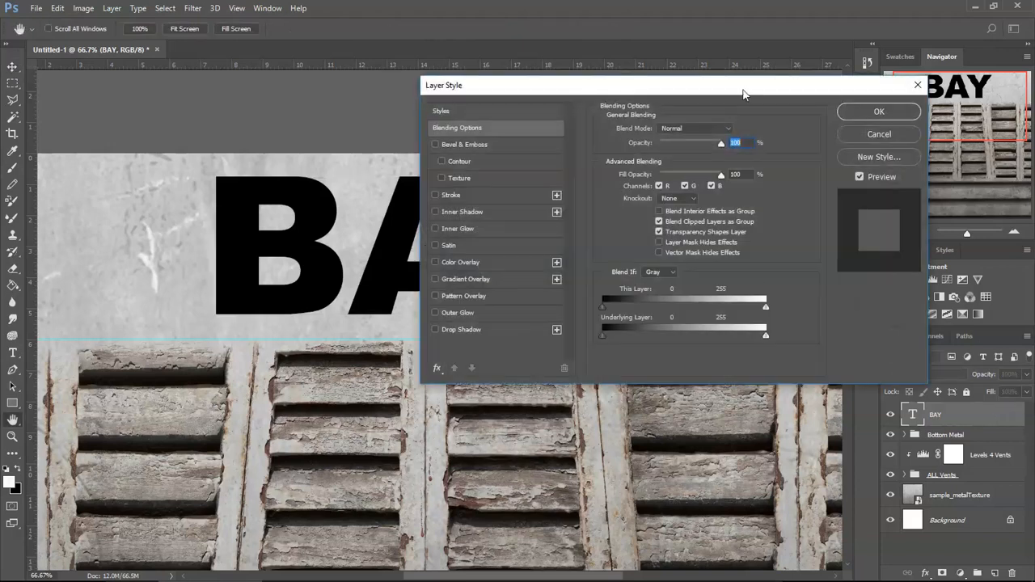
{"action": "left_click_drag", "start_coordinate": [767, 93], "coordinate": [674, 136]}
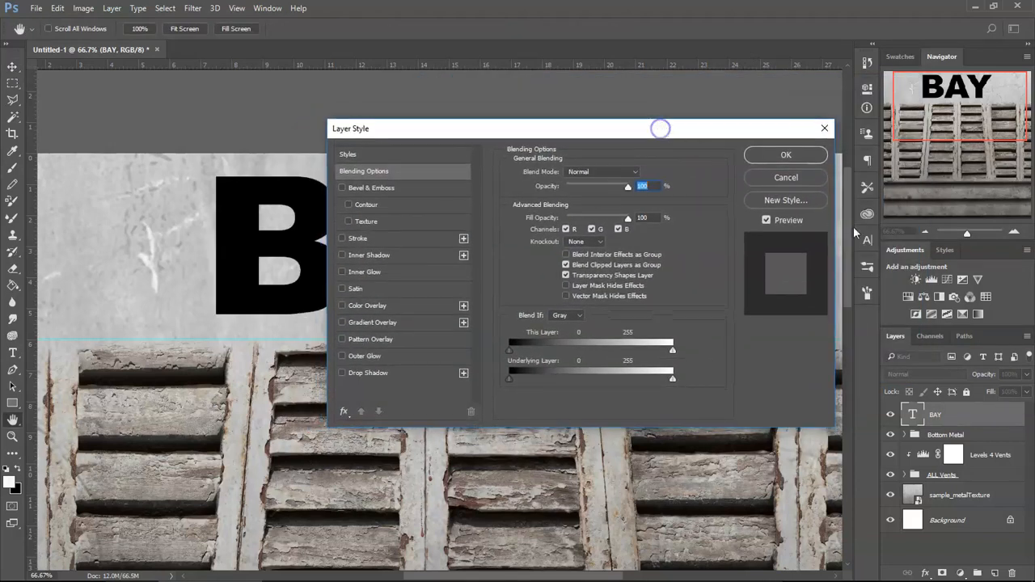
{"action": "left_click", "coordinate": [946, 250]}
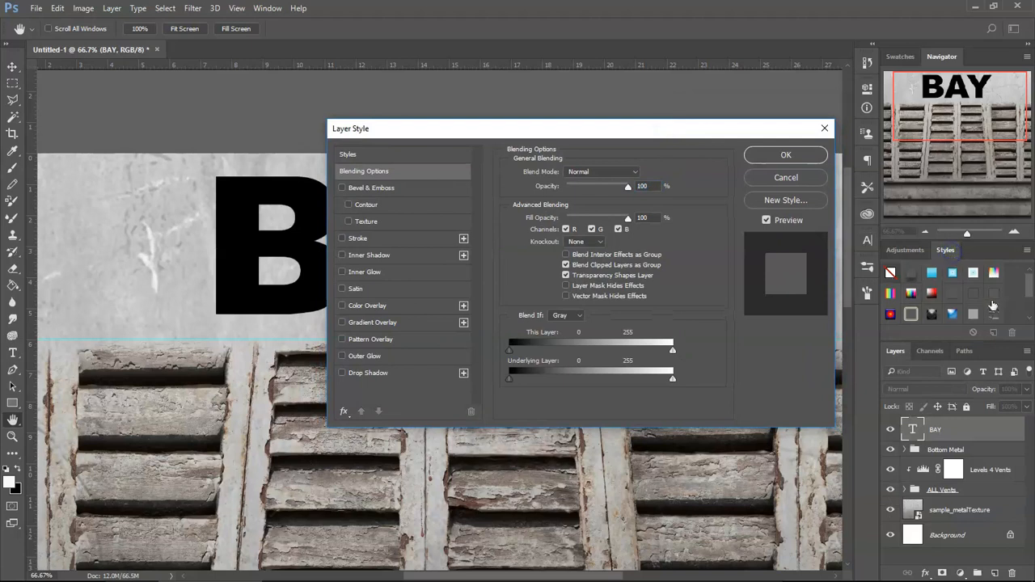
{"action": "left_click_drag", "start_coordinate": [733, 129], "coordinate": [666, 382]}
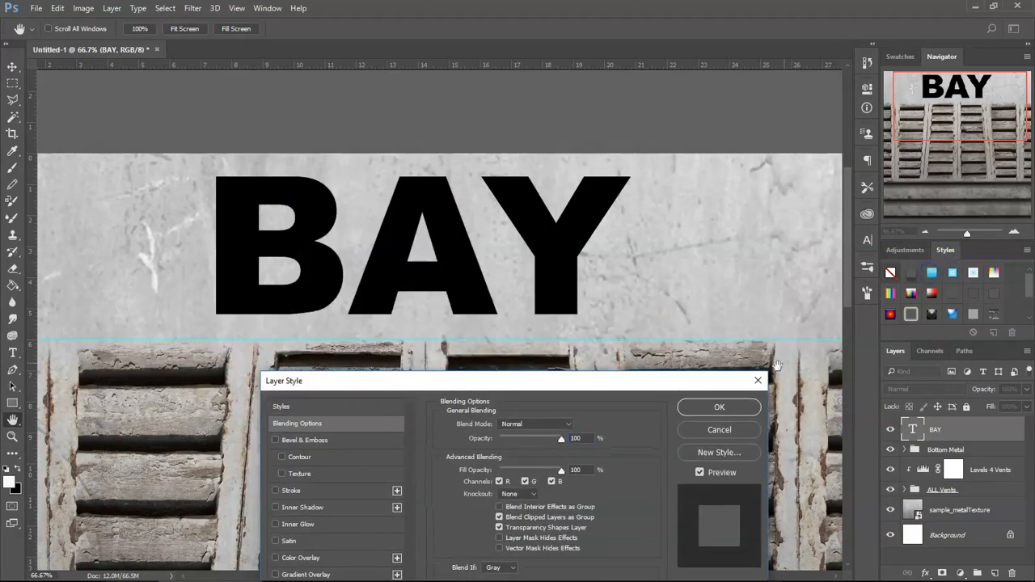
{"action": "left_click", "coordinate": [719, 407]}
Try several blue, outlined, rainbow and red preset styles on the BAY text and clear the applied style
{"action": "left_click", "coordinate": [936, 275]}
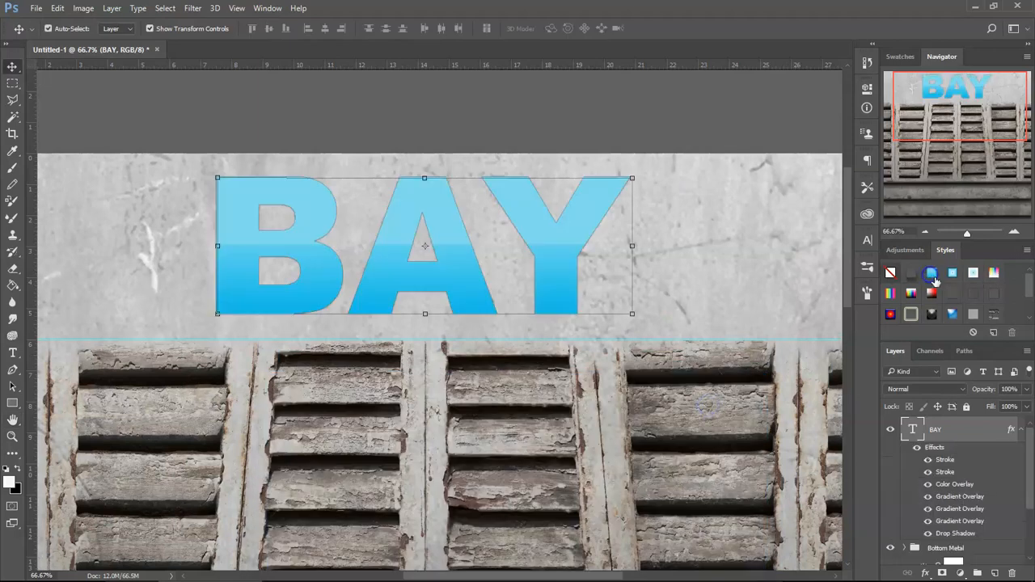
{"action": "left_click", "coordinate": [953, 294]}
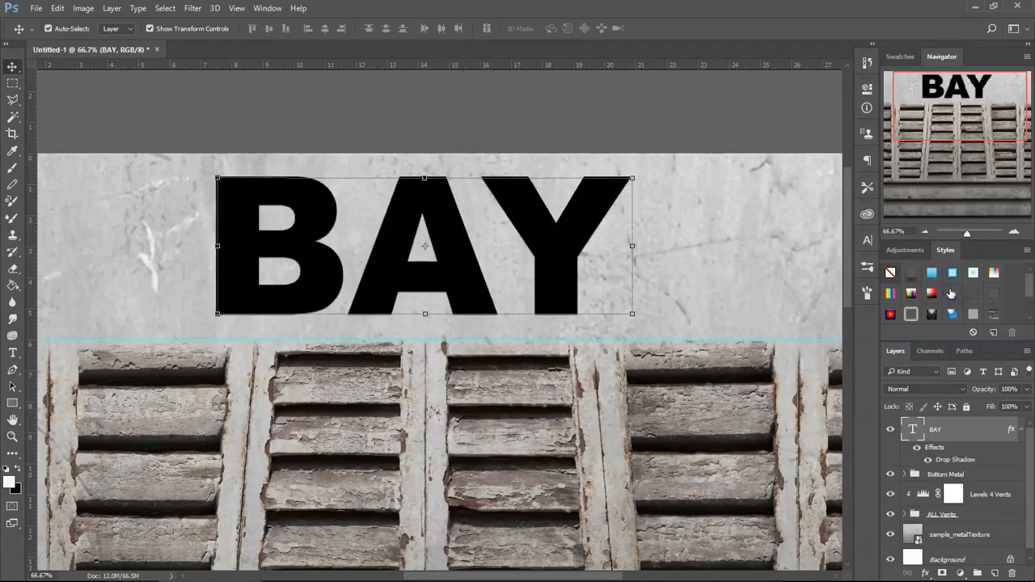
{"action": "left_click", "coordinate": [953, 272]}
{"action": "left_click", "coordinate": [974, 274]}
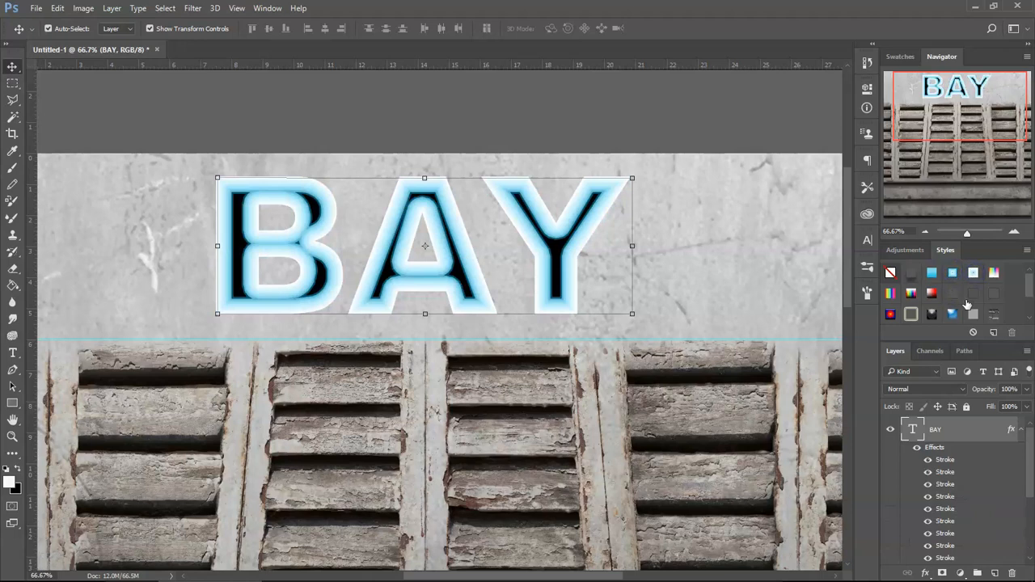
{"action": "left_click", "coordinate": [971, 294]}
{"action": "left_click", "coordinate": [912, 314]}
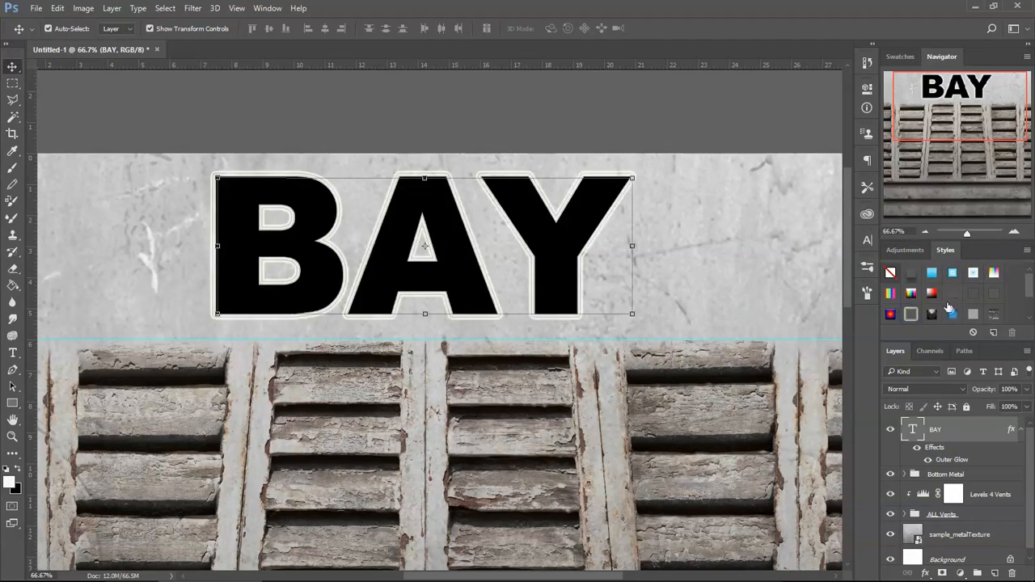
{"action": "left_click", "coordinate": [891, 293]}
{"action": "left_click", "coordinate": [912, 293]}
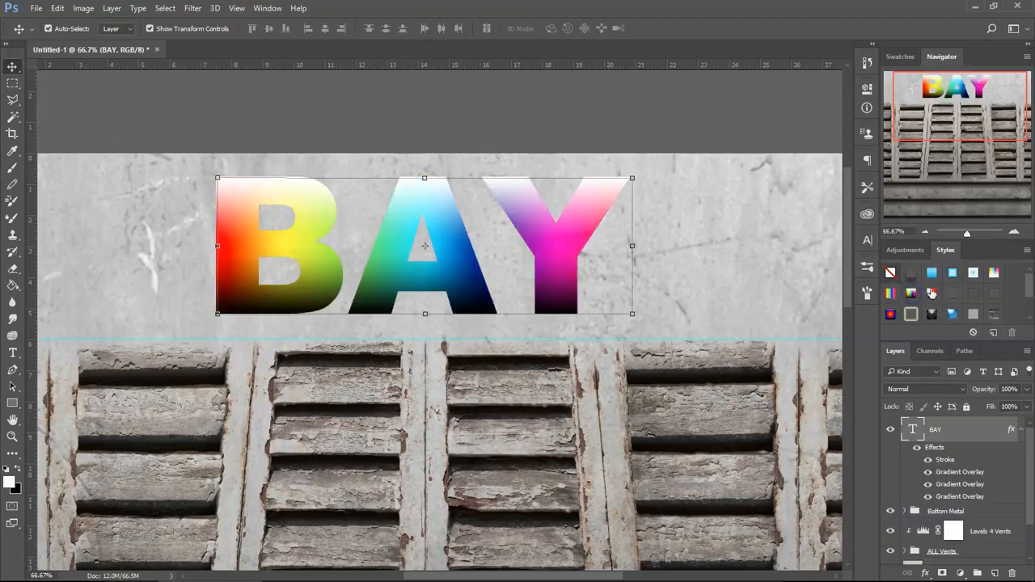
{"action": "left_click", "coordinate": [932, 293]}
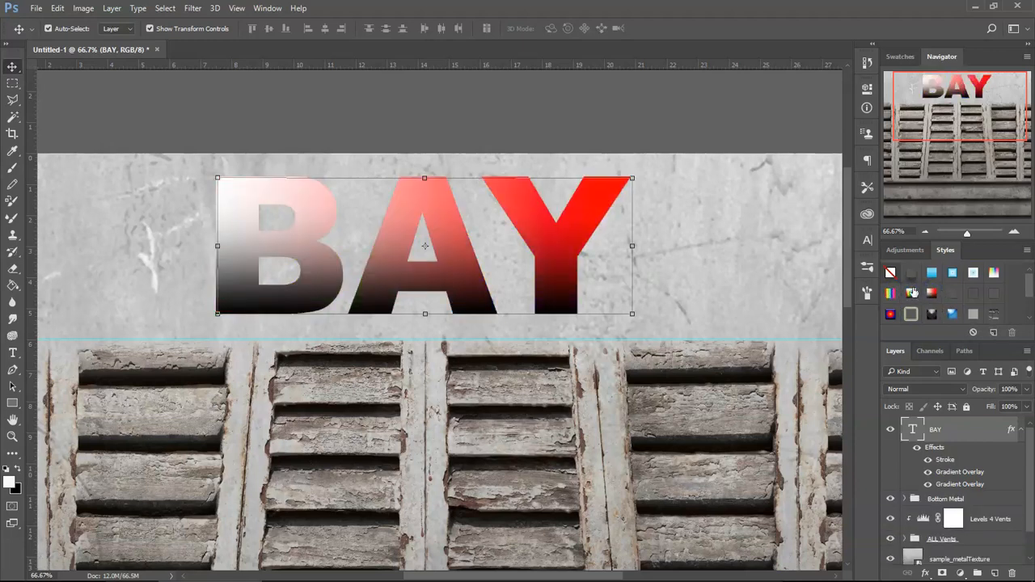
{"action": "left_click", "coordinate": [889, 273]}
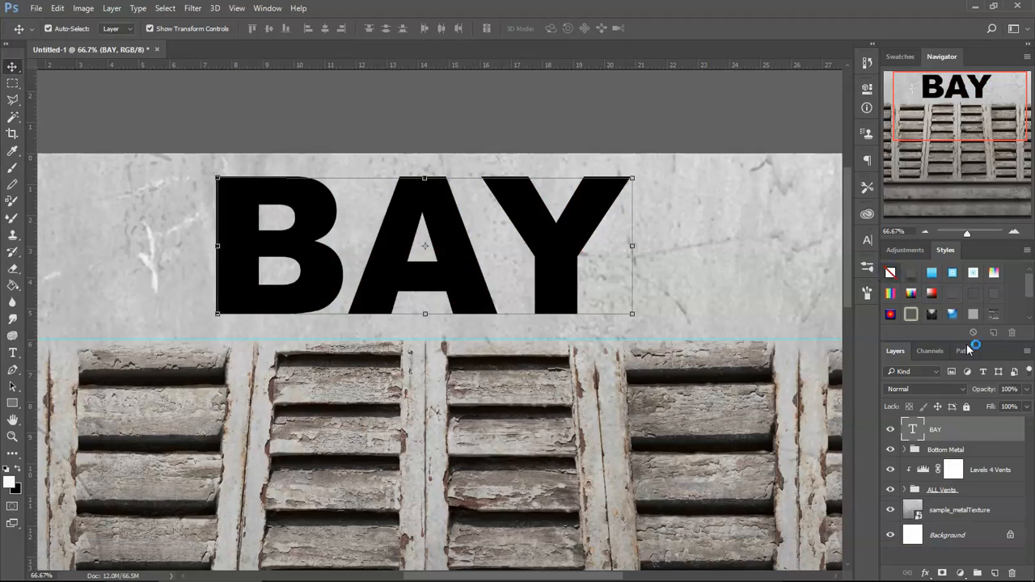
Add a Bevel & Emboss effect to the BAY text with the Outer Bevel style and Chisel Hard technique
{"action": "double_click", "coordinate": [996, 430]}
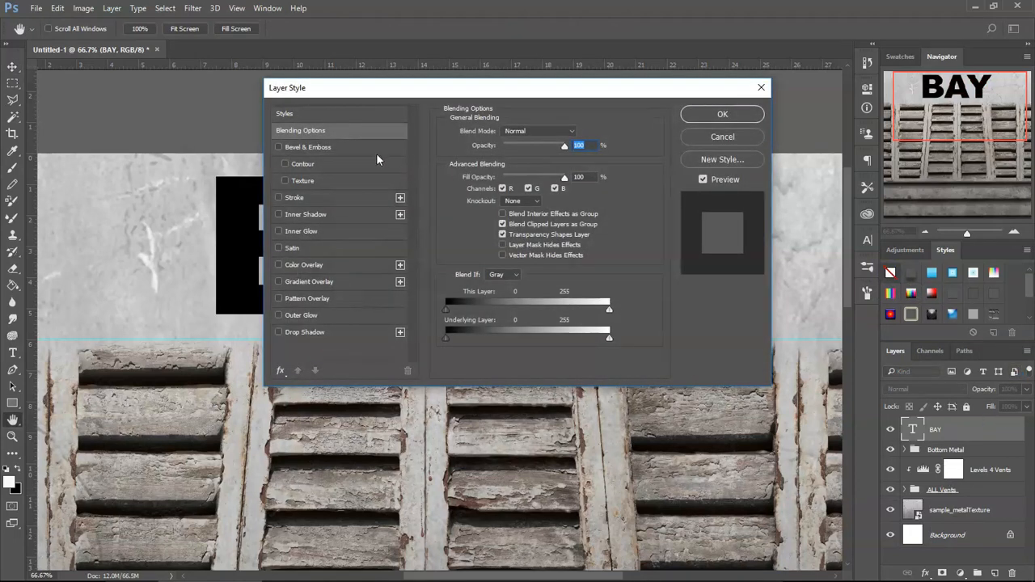
{"action": "left_click", "coordinate": [322, 147]}
{"action": "left_click_drag", "start_coordinate": [382, 91], "coordinate": [518, 127]}
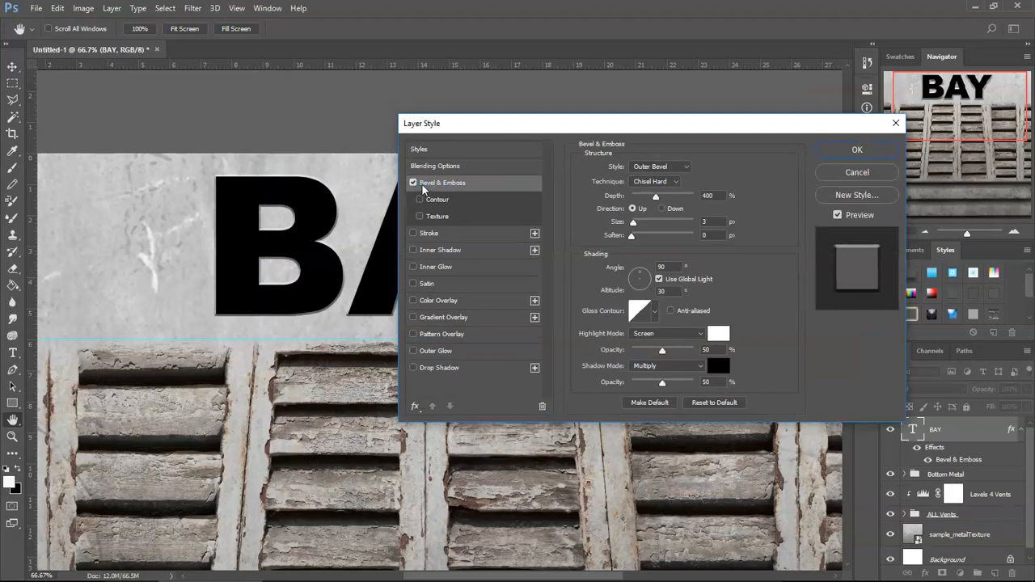
{"action": "left_click", "coordinate": [661, 171]}
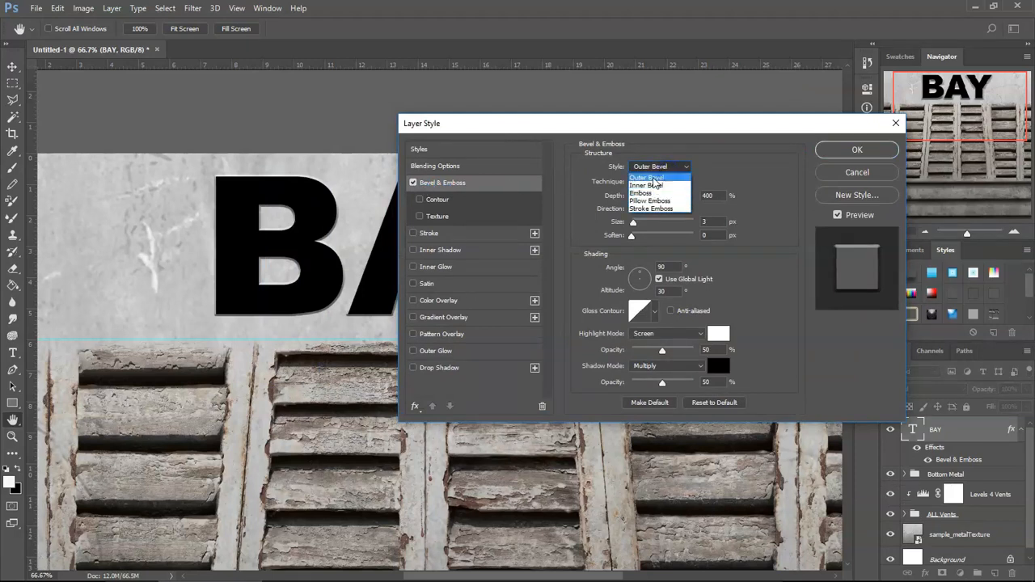
{"action": "left_click", "coordinate": [656, 178]}
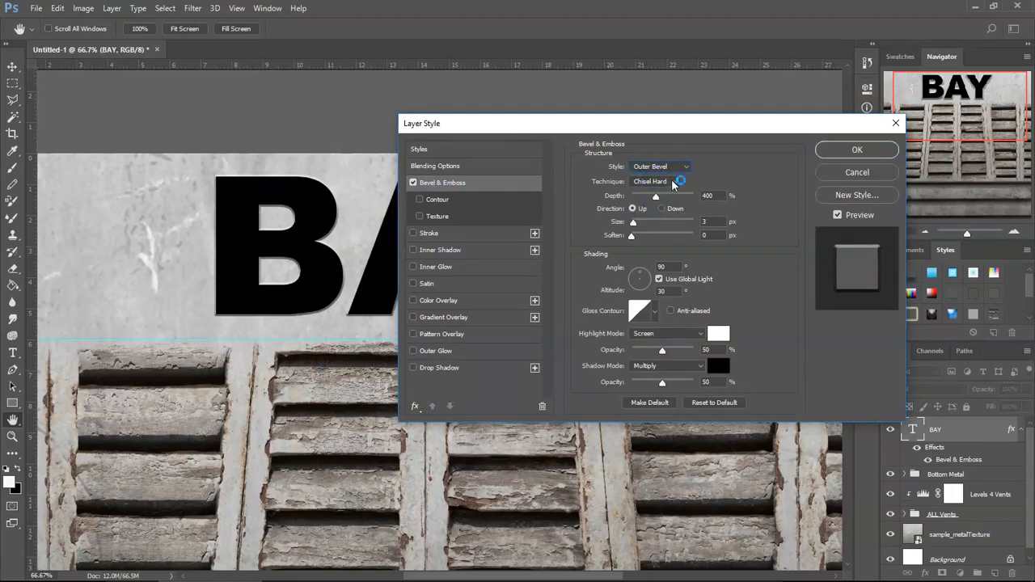
{"action": "left_click", "coordinate": [673, 182]}
Set the BAY text's bevel depth to 400% and its size to 3 px
{"action": "left_click", "coordinate": [656, 195]}
{"action": "left_click_drag", "start_coordinate": [655, 195], "coordinate": [643, 199]}
{"action": "type", "text": "400"}
{"action": "left_click_drag", "start_coordinate": [633, 225], "coordinate": [645, 227]}
{"action": "left_click_drag", "start_coordinate": [569, 123], "coordinate": [572, 101]}
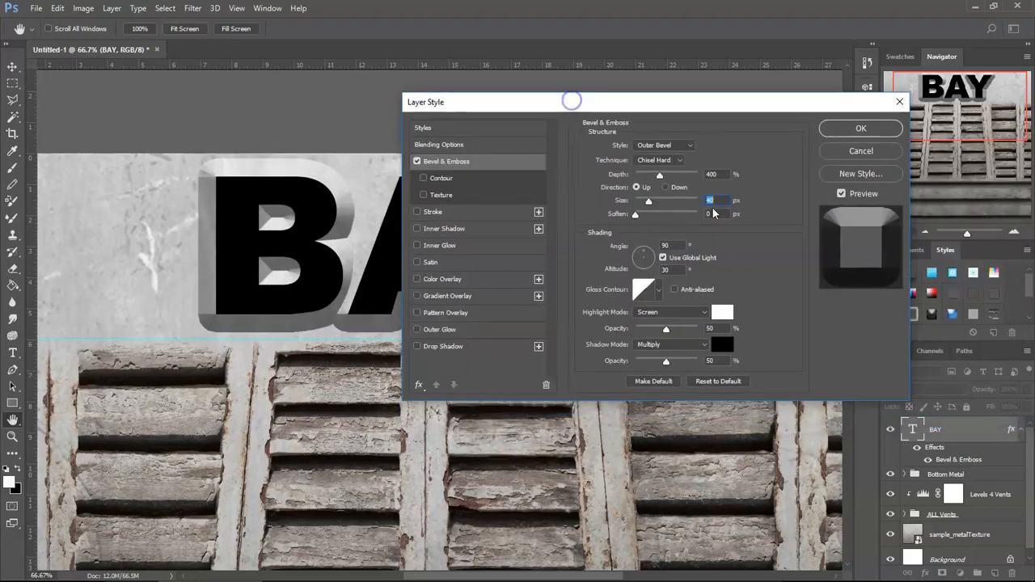
{"action": "type", "text": "3"}
{"action": "key", "text": "Tab"}
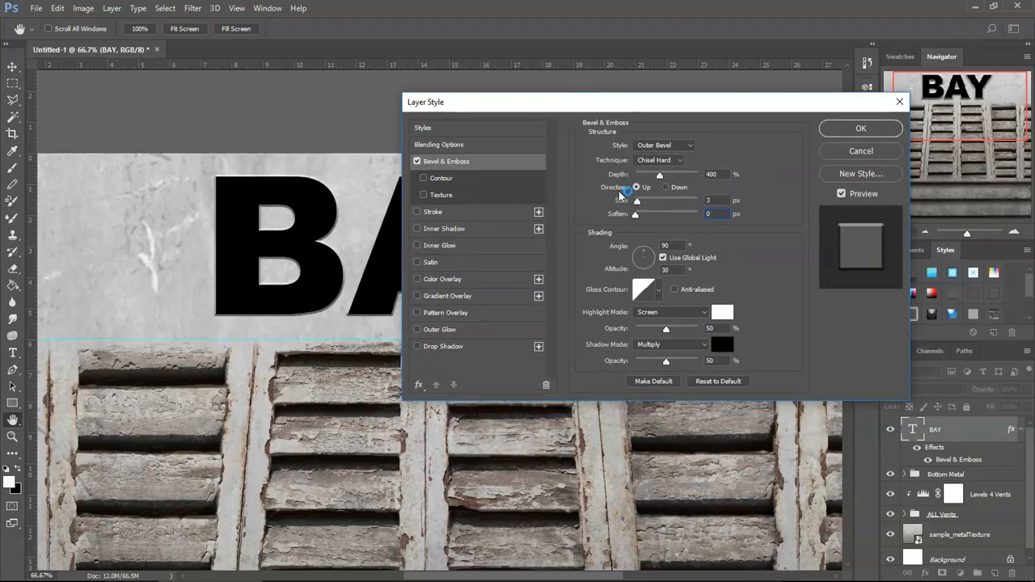
Set the BAY layer's fill opacity to 0% in its blending options, keeping the bevel effect
{"action": "left_click_drag", "start_coordinate": [536, 102], "coordinate": [478, 149]}
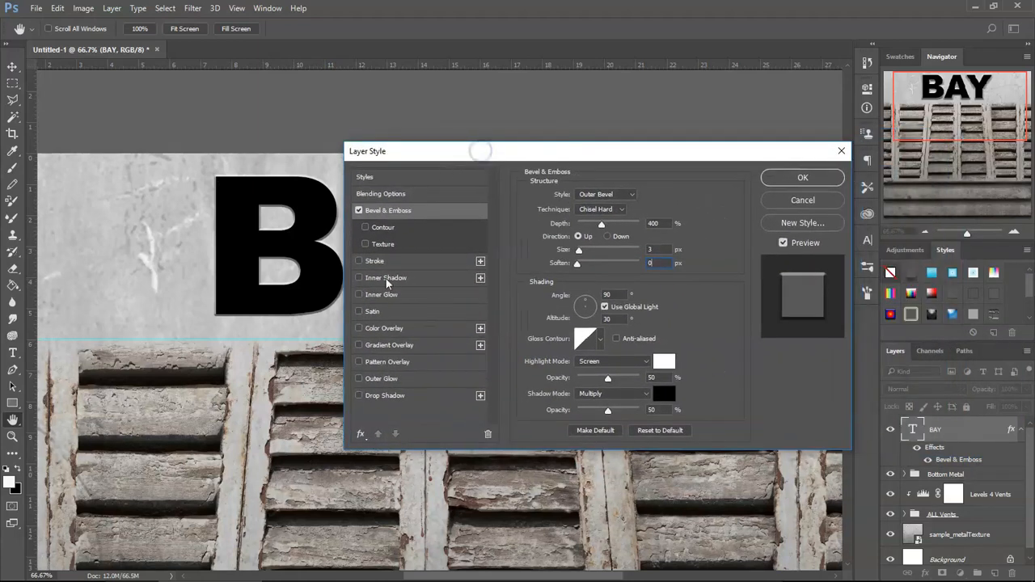
{"action": "left_click", "coordinate": [378, 196]}
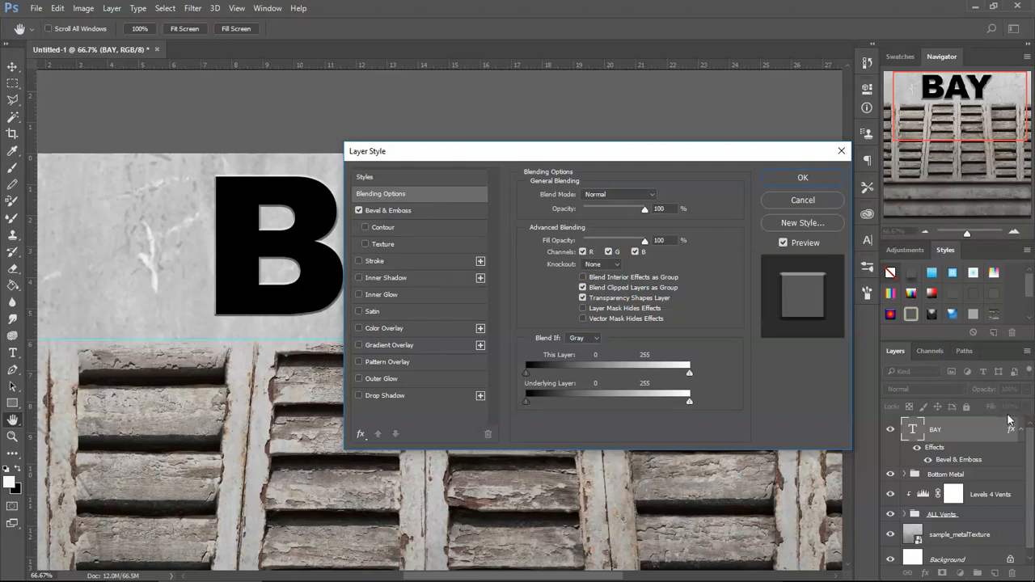
{"action": "left_click_drag", "start_coordinate": [645, 243], "coordinate": [576, 247]}
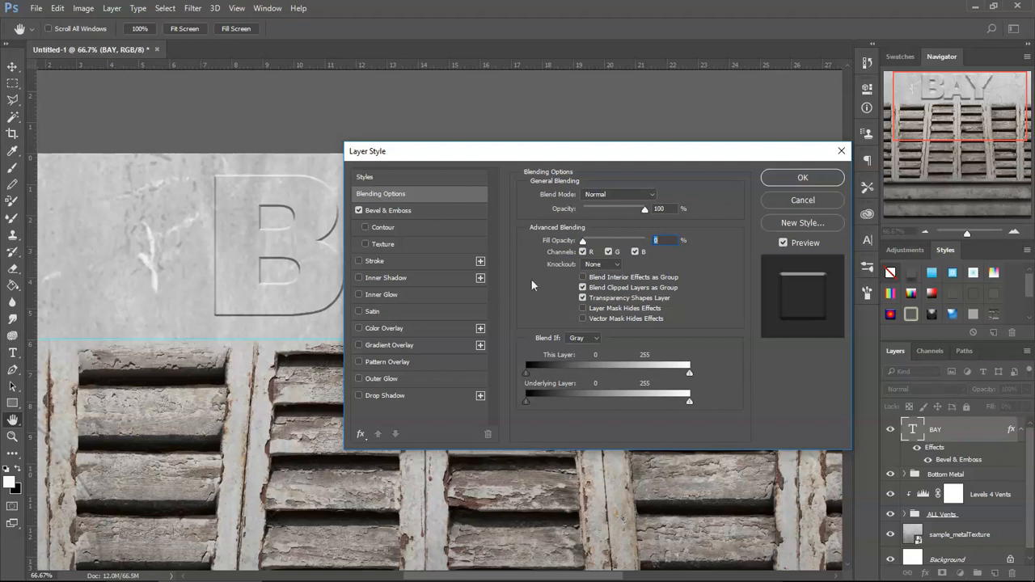
{"action": "left_click_drag", "start_coordinate": [440, 153], "coordinate": [638, 138]}
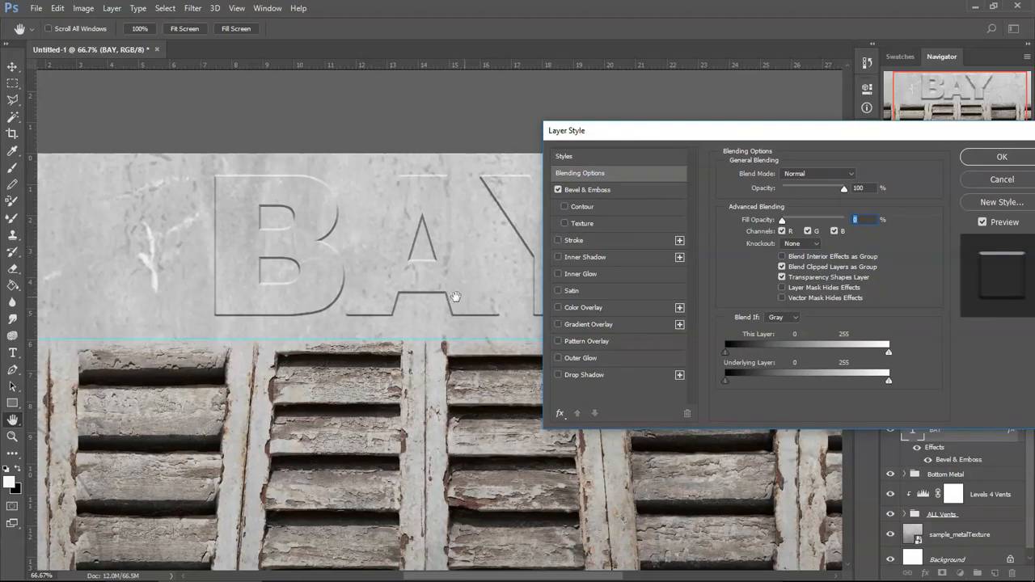
Add a white Inner Shadow with the Screen blend mode to the BAY text, leaving Inner Glow off
{"action": "left_click", "coordinate": [581, 273]}
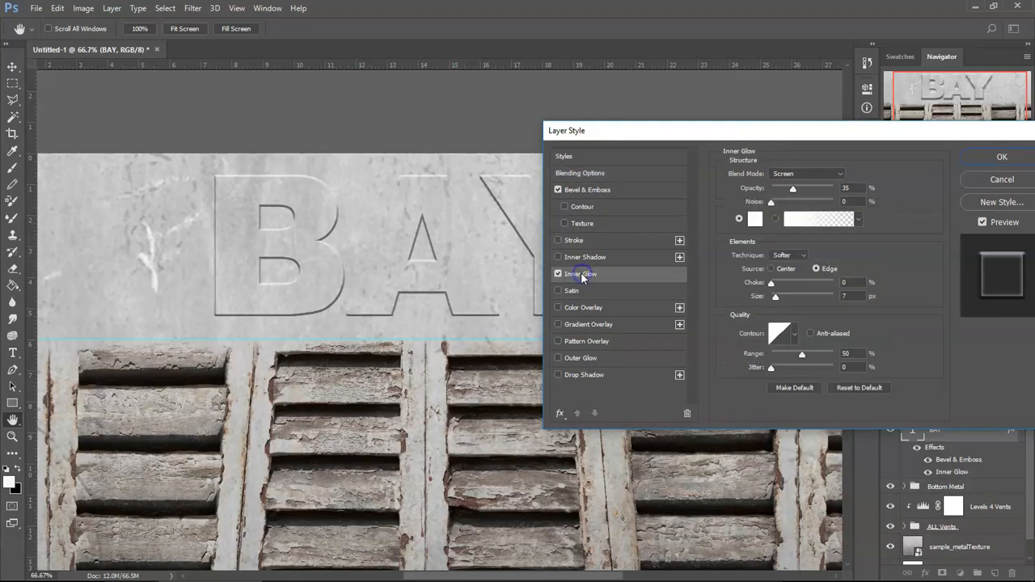
{"action": "left_click", "coordinate": [558, 275]}
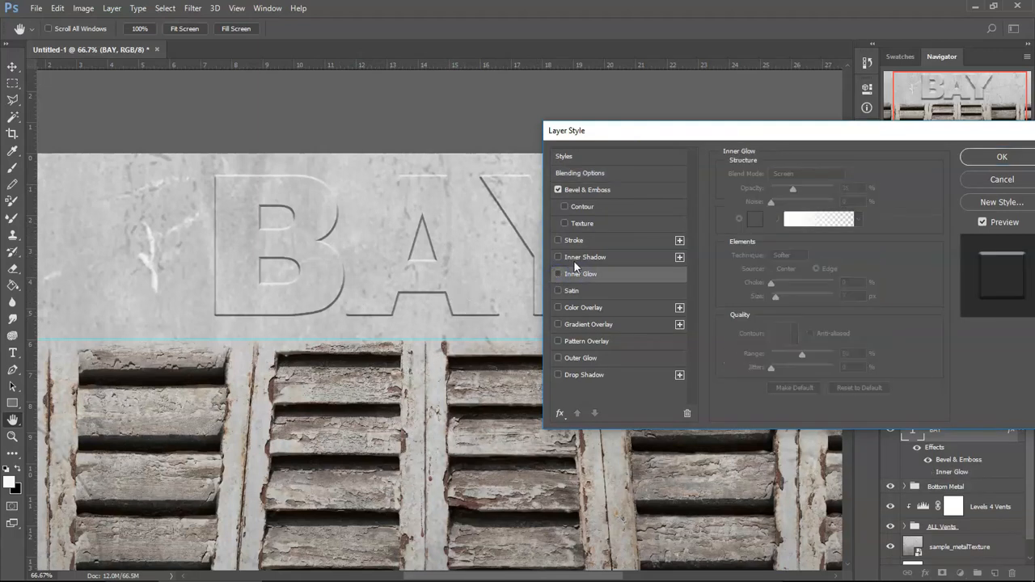
{"action": "left_click", "coordinate": [577, 258]}
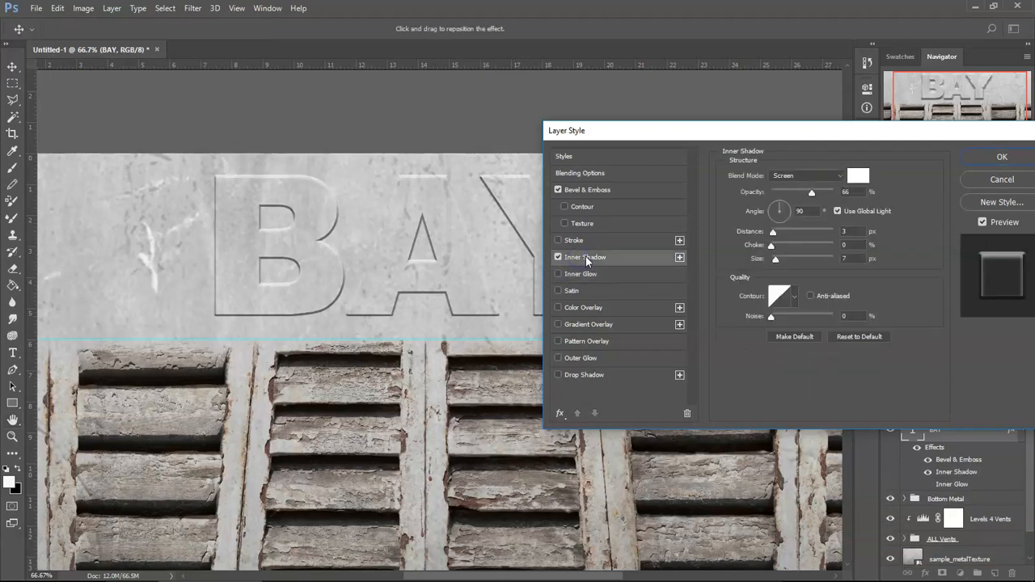
{"action": "left_click", "coordinate": [812, 177]}
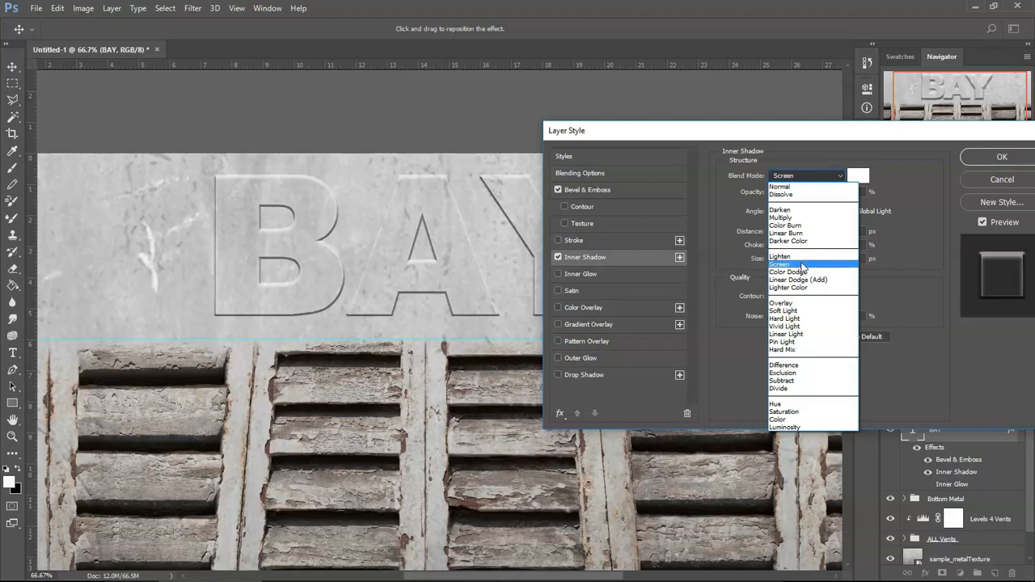
{"action": "left_click", "coordinate": [807, 265]}
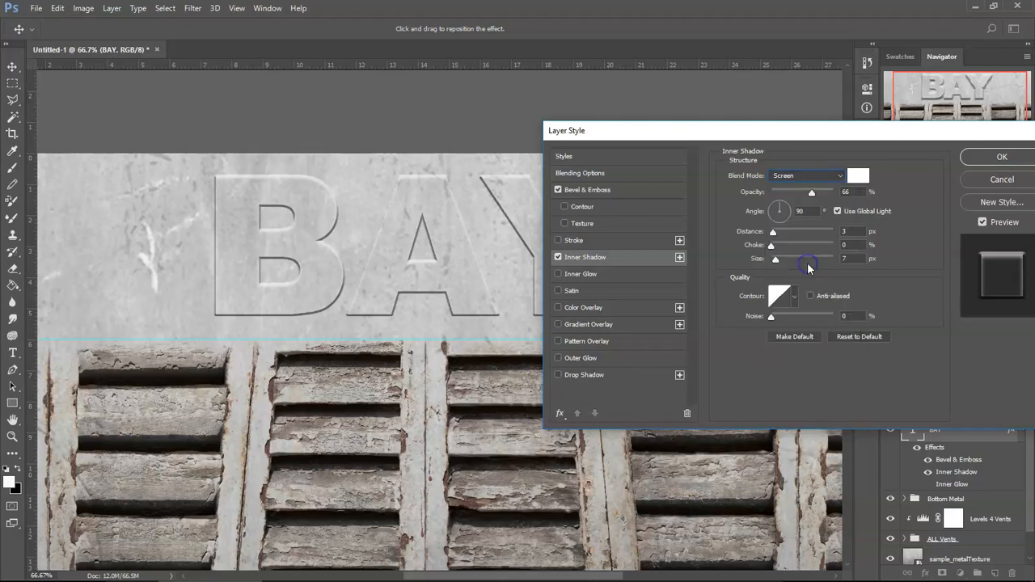
{"action": "left_click", "coordinate": [859, 180]}
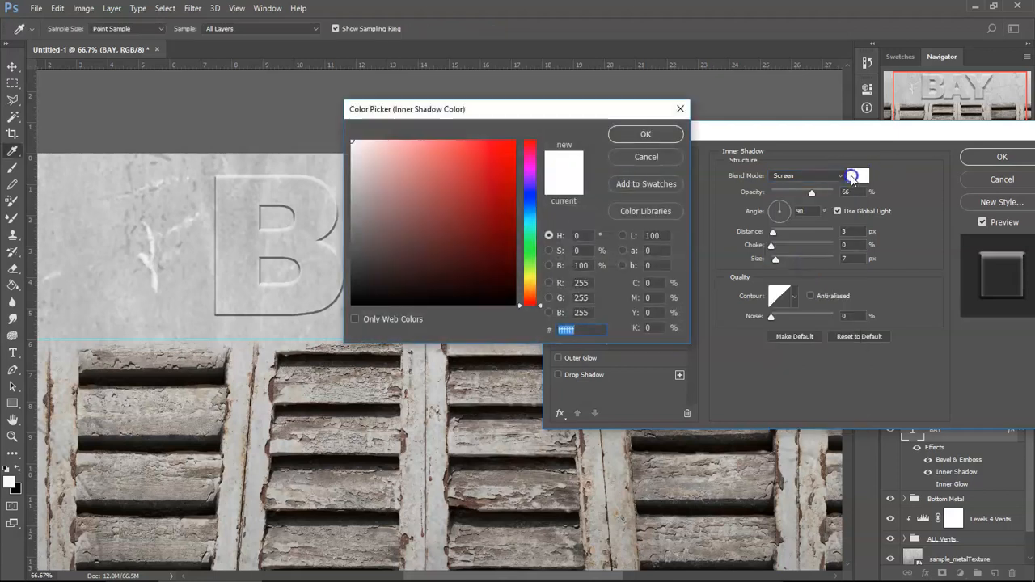
{"action": "left_click", "coordinate": [651, 133]}
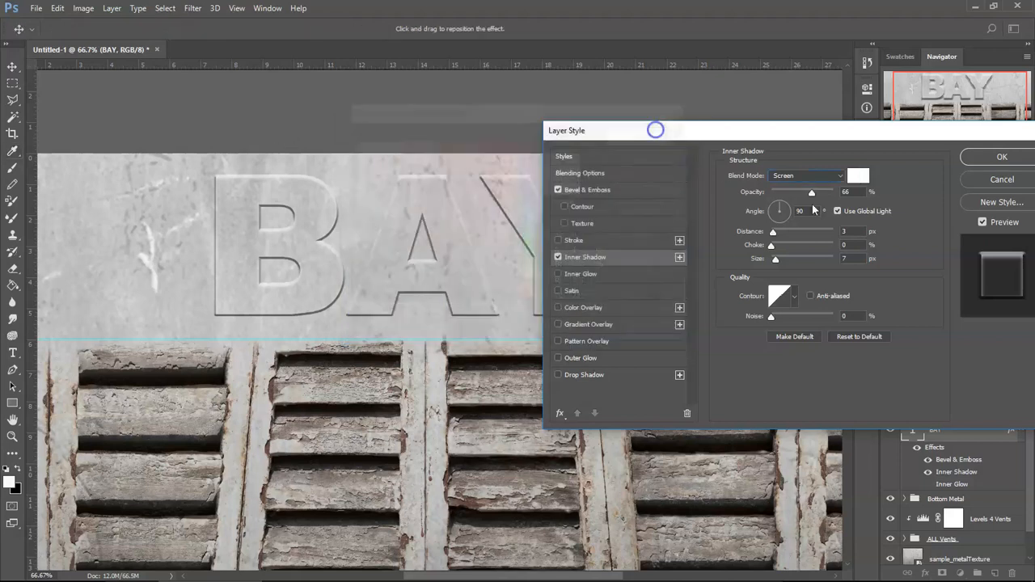
Set the inner shadow to 68% opacity, 3 px distance, 0% choke and 8 px size, and apply the BAY layer style
{"action": "left_click_drag", "start_coordinate": [815, 195], "coordinate": [785, 213]}
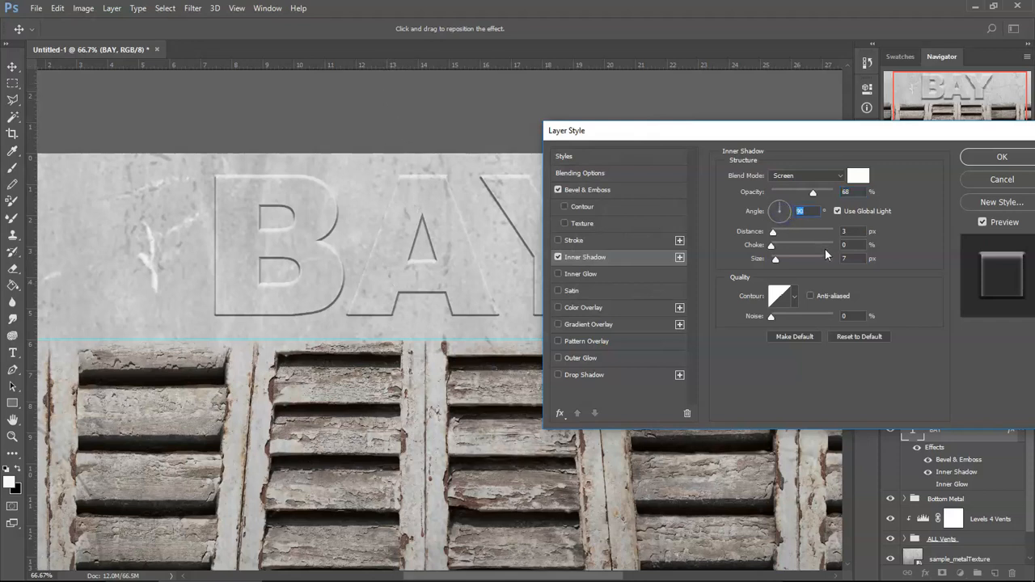
{"action": "mouse_move", "coordinate": [777, 264]}
{"action": "left_mouse_down"}
{"action": "mouse_move", "coordinate": [801, 262]}
{"action": "mouse_move", "coordinate": [777, 264]}
{"action": "left_mouse_up"}
{"action": "left_click", "coordinate": [851, 245]}
{"action": "mouse_move", "coordinate": [772, 232]}
{"action": "left_mouse_down"}
{"action": "mouse_move", "coordinate": [815, 231]}
{"action": "mouse_move", "coordinate": [773, 242]}
{"action": "left_mouse_up"}
{"action": "left_click", "coordinate": [853, 232]}
{"action": "left_click_drag", "start_coordinate": [856, 230], "coordinate": [835, 233]}
{"action": "left_click", "coordinate": [1010, 257]}
{"action": "left_click_drag", "start_coordinate": [956, 133], "coordinate": [887, 140]}
{"action": "left_click", "coordinate": [936, 165]}
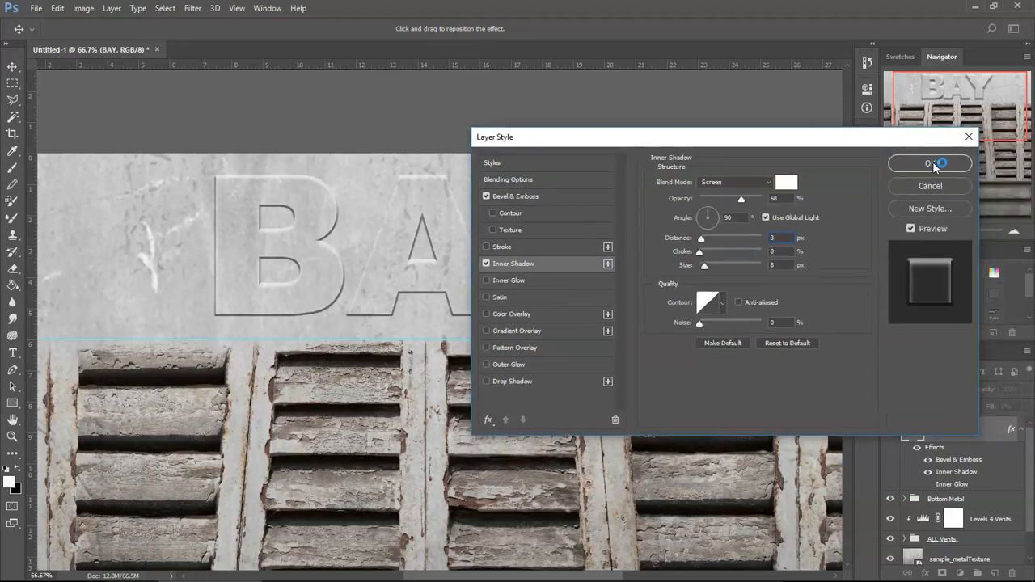
{"action": "left_click", "coordinate": [931, 164]}
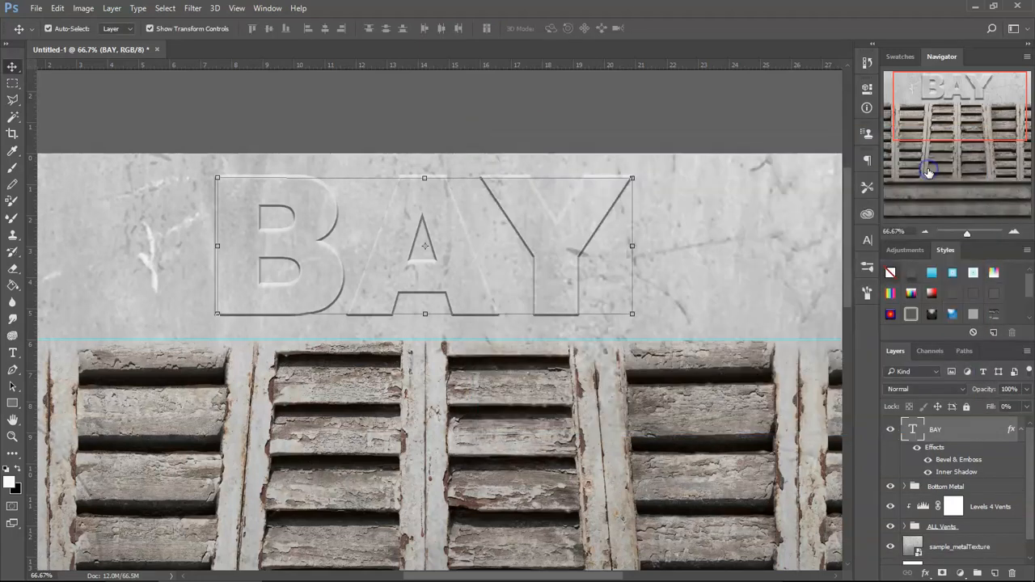
Deselect the BAY layer and remove the horizontal guide between the metal strip and the vents
{"action": "left_click", "coordinate": [928, 231]}
{"action": "left_click", "coordinate": [927, 231]}
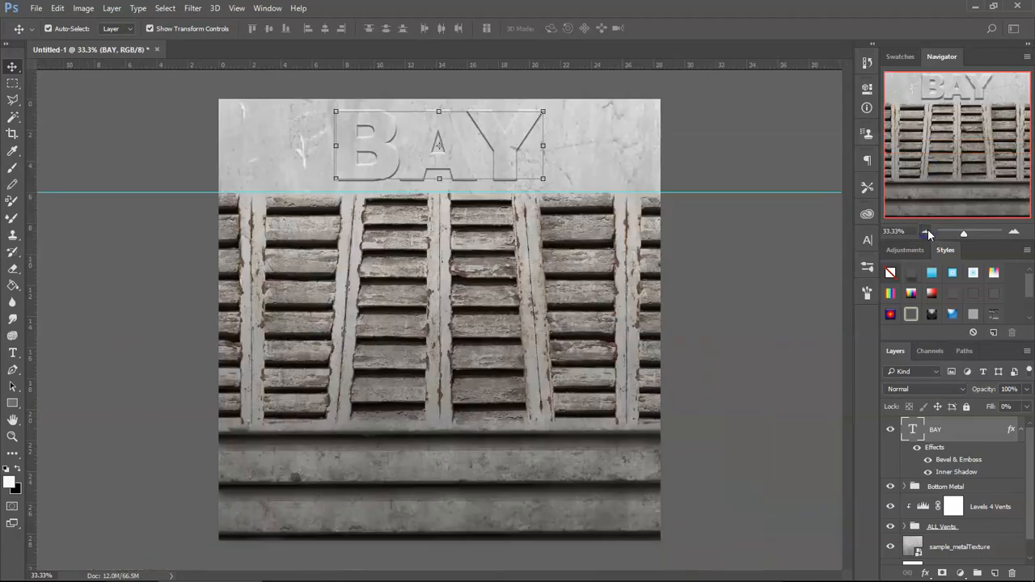
{"action": "left_click", "coordinate": [758, 332]}
{"action": "left_click_drag", "start_coordinate": [752, 195], "coordinate": [757, 49]}
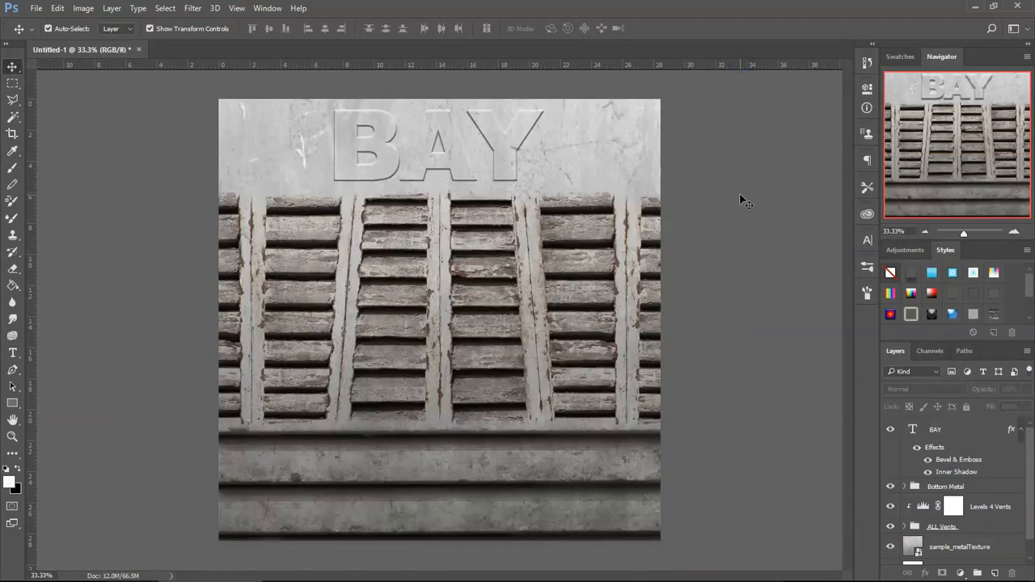